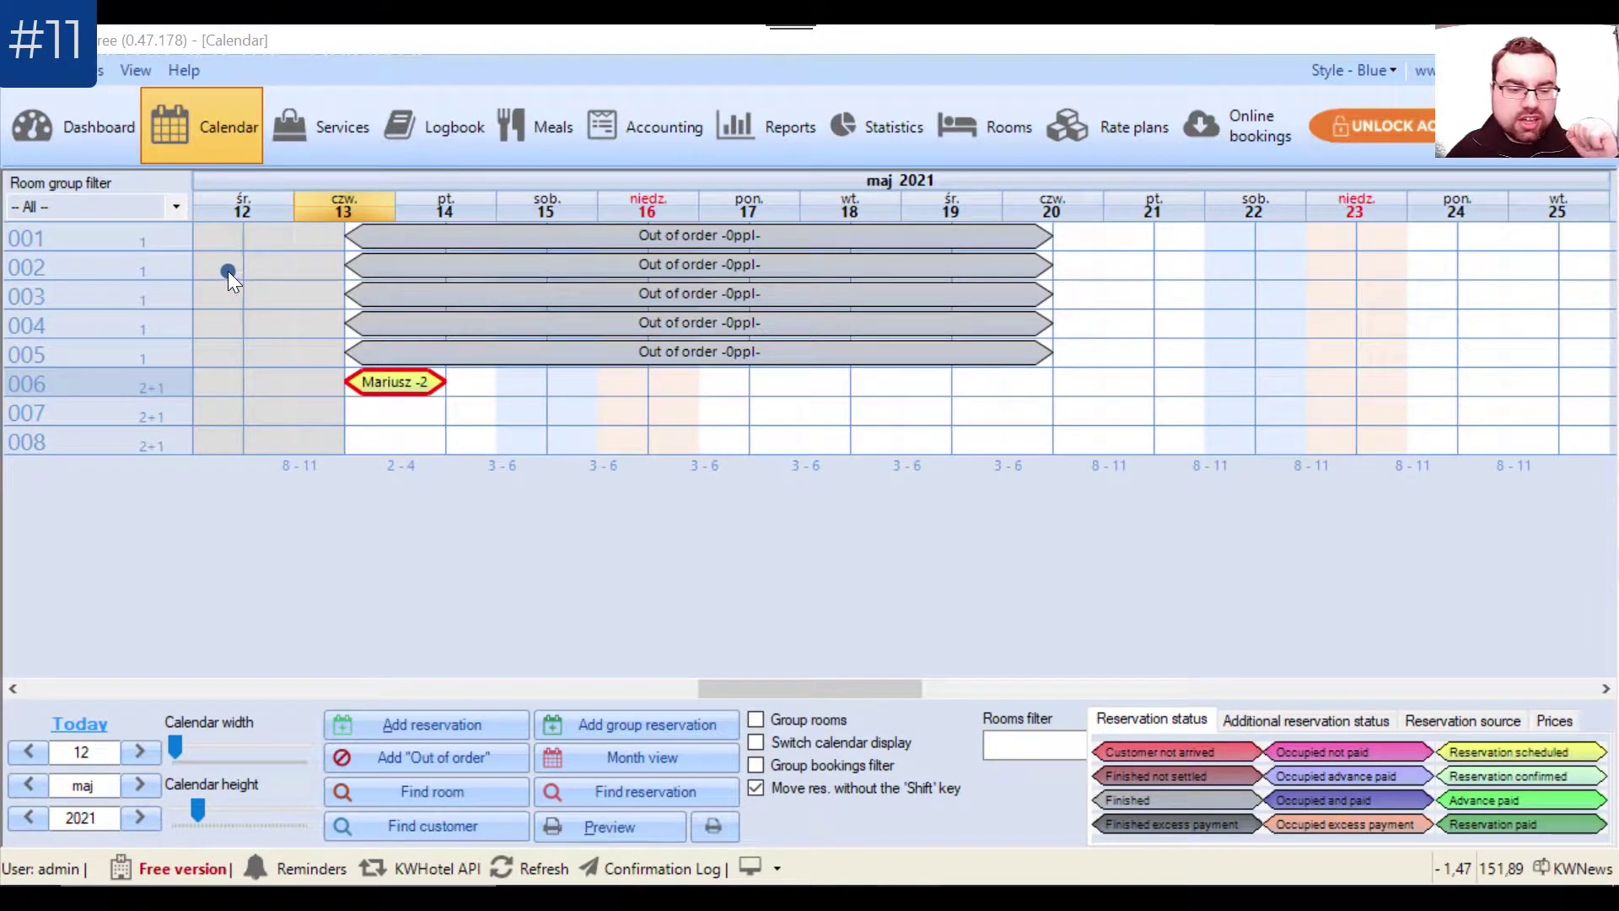
- Mark room 001 as Clean and apply the Clean status to all rooms
click(179, 238)
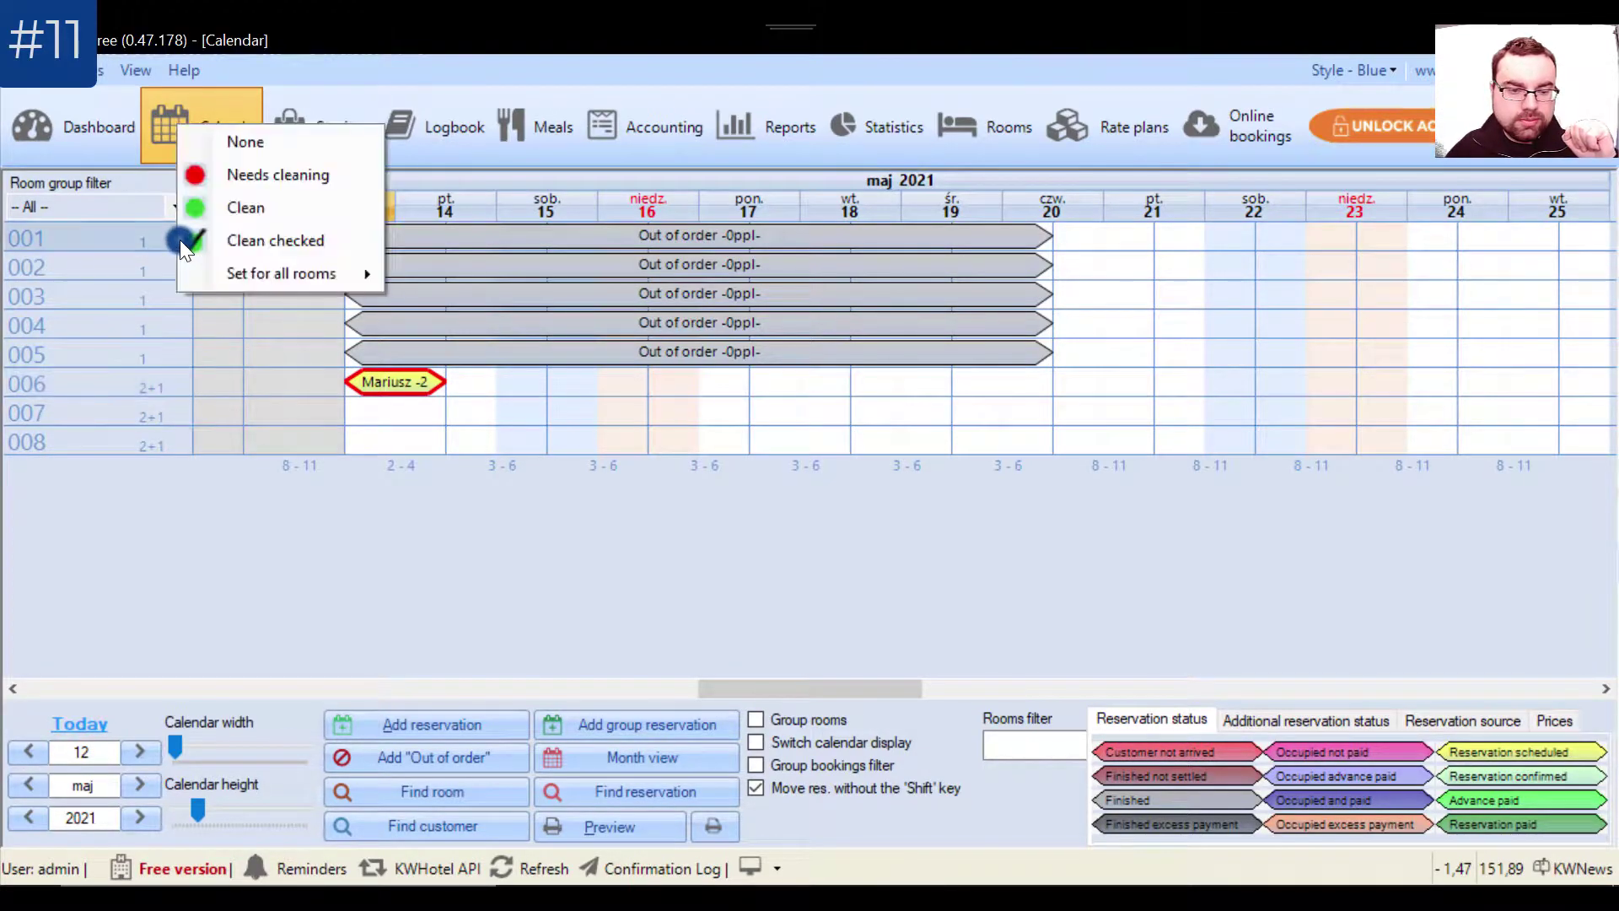
click(281, 214)
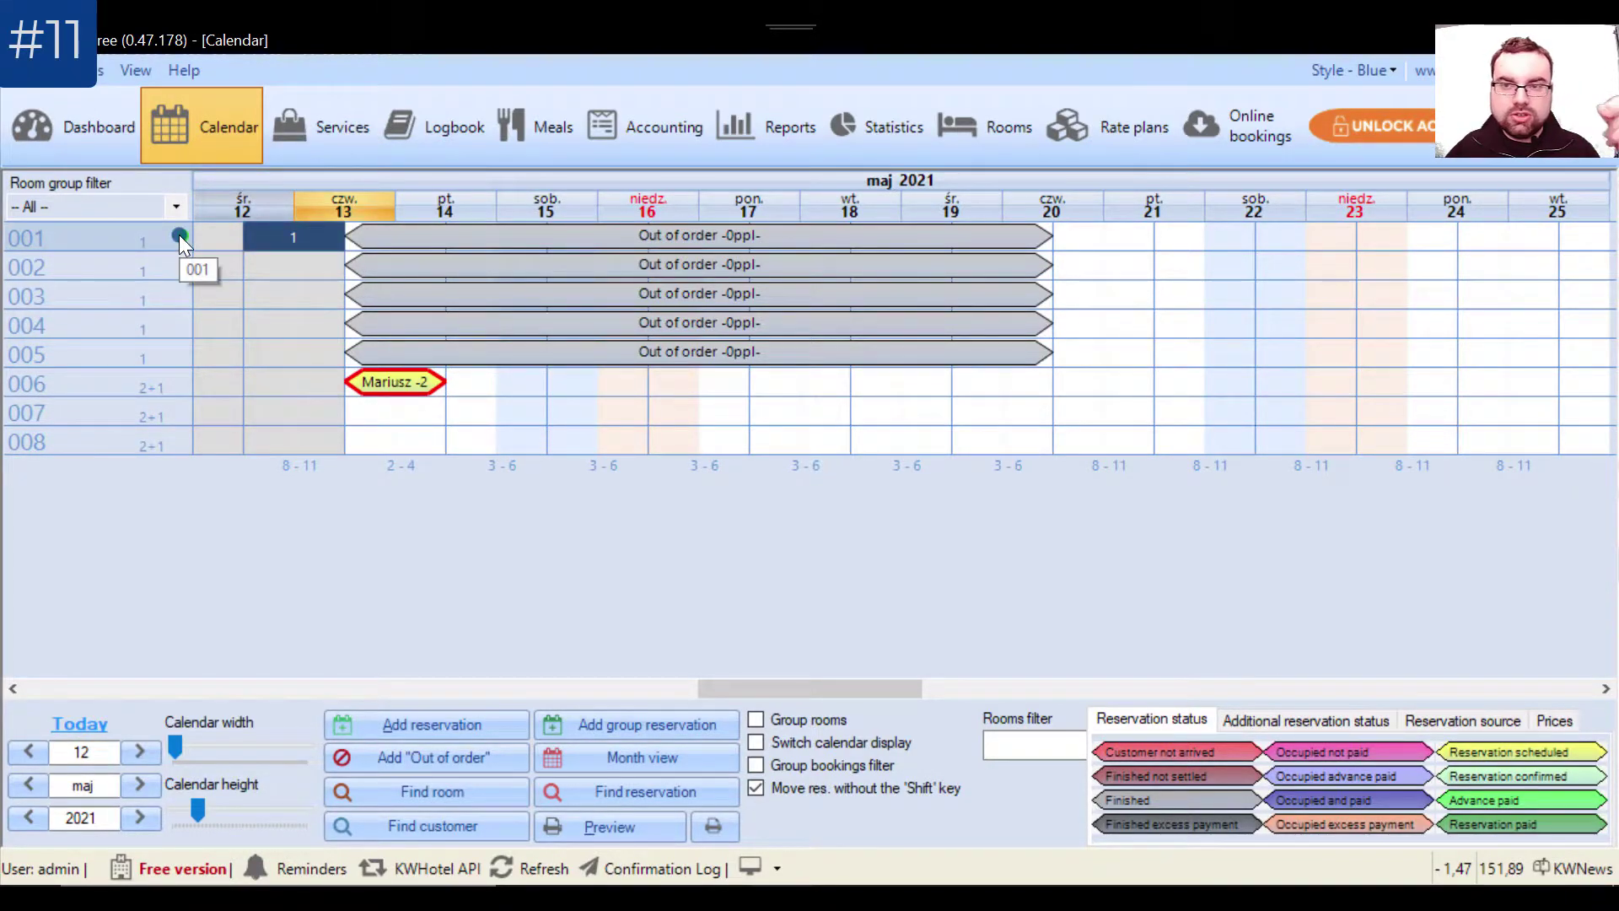
mouse_move(560, 364)
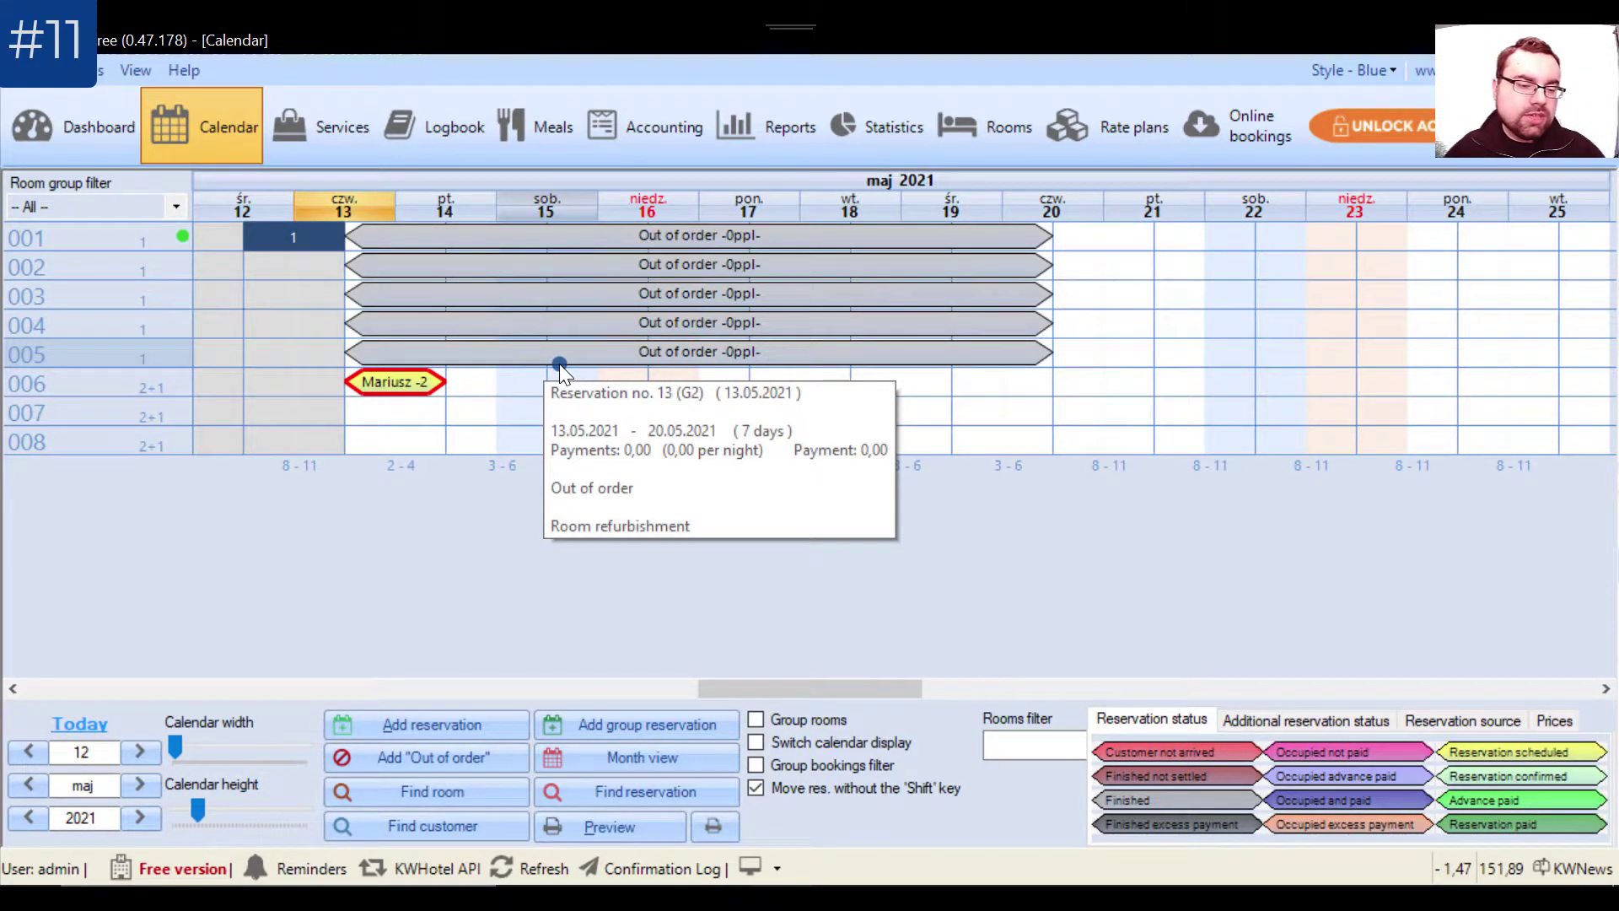
click(179, 240)
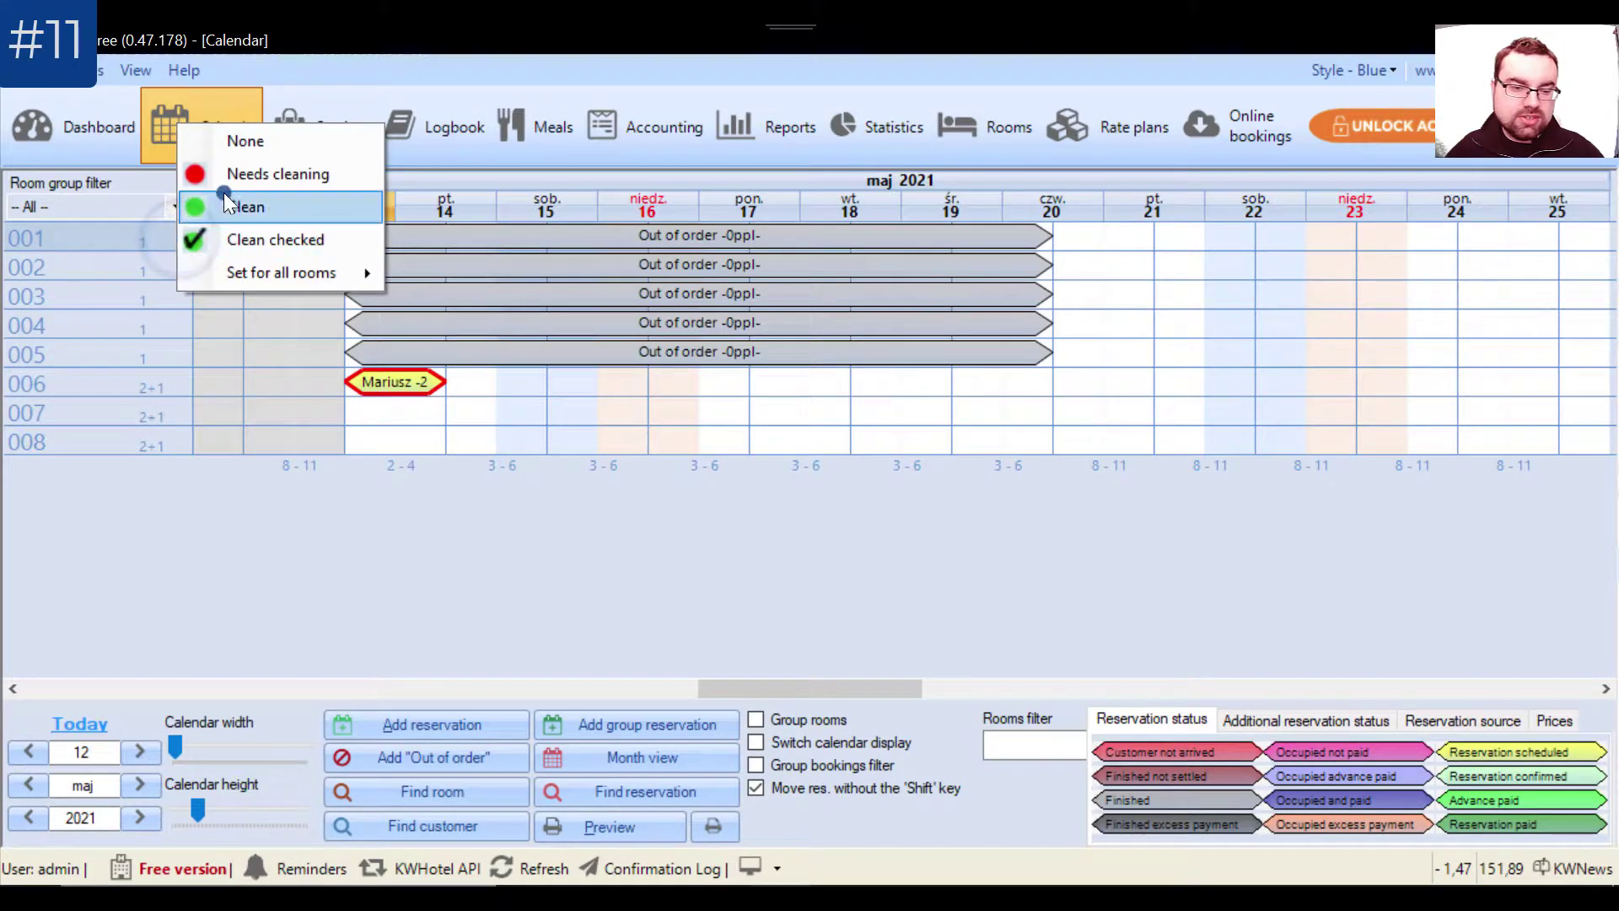
mouse_move(285, 272)
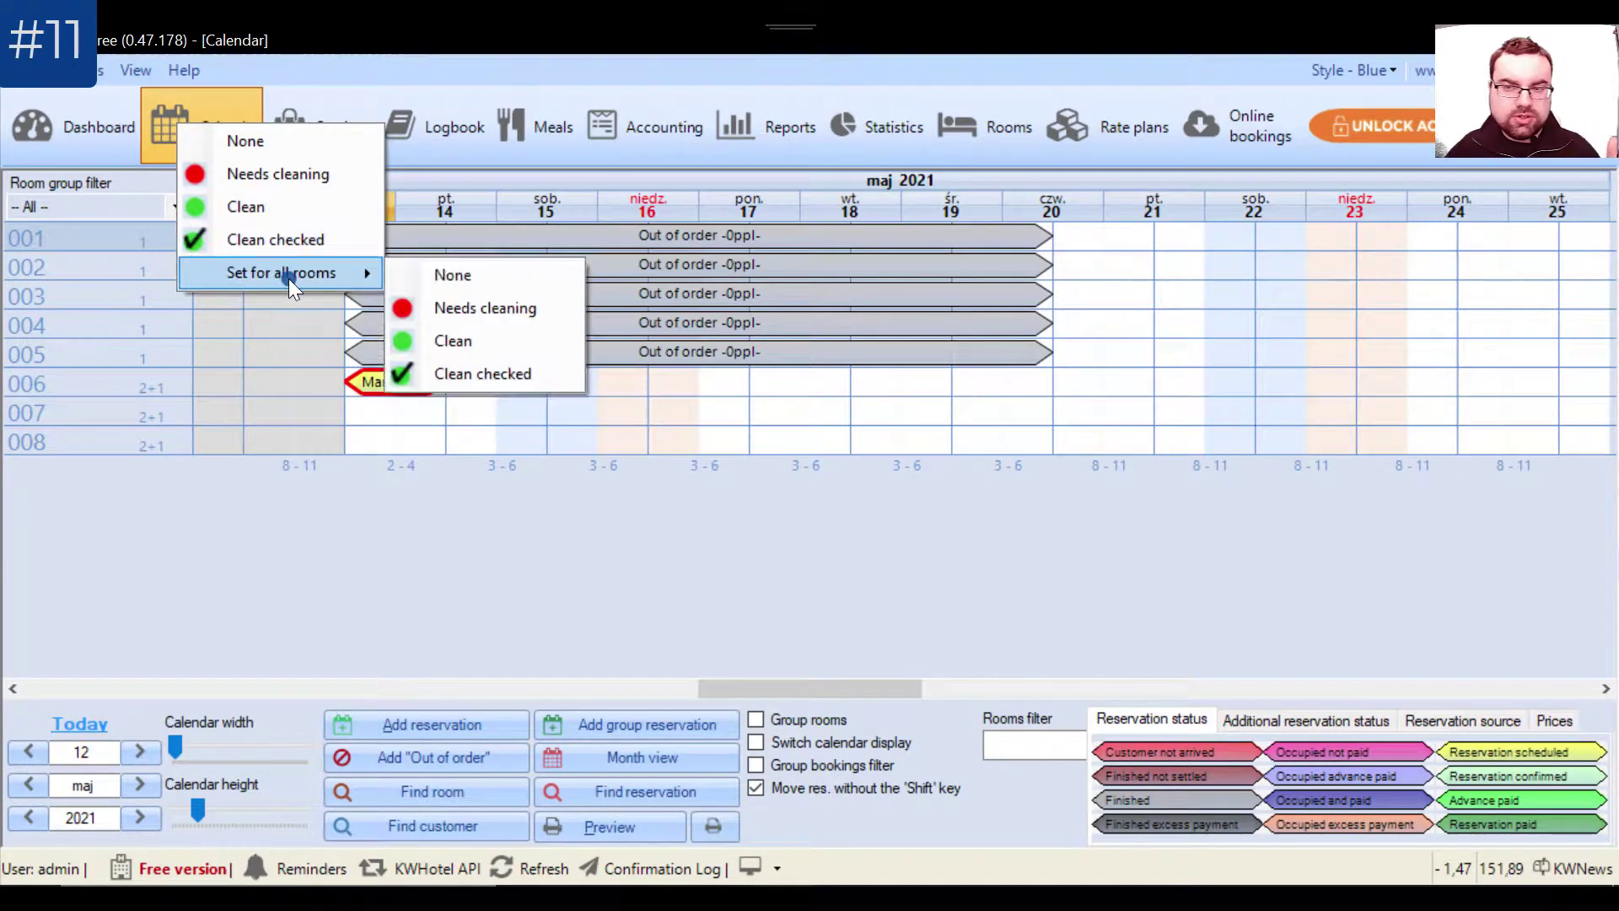
click(528, 334)
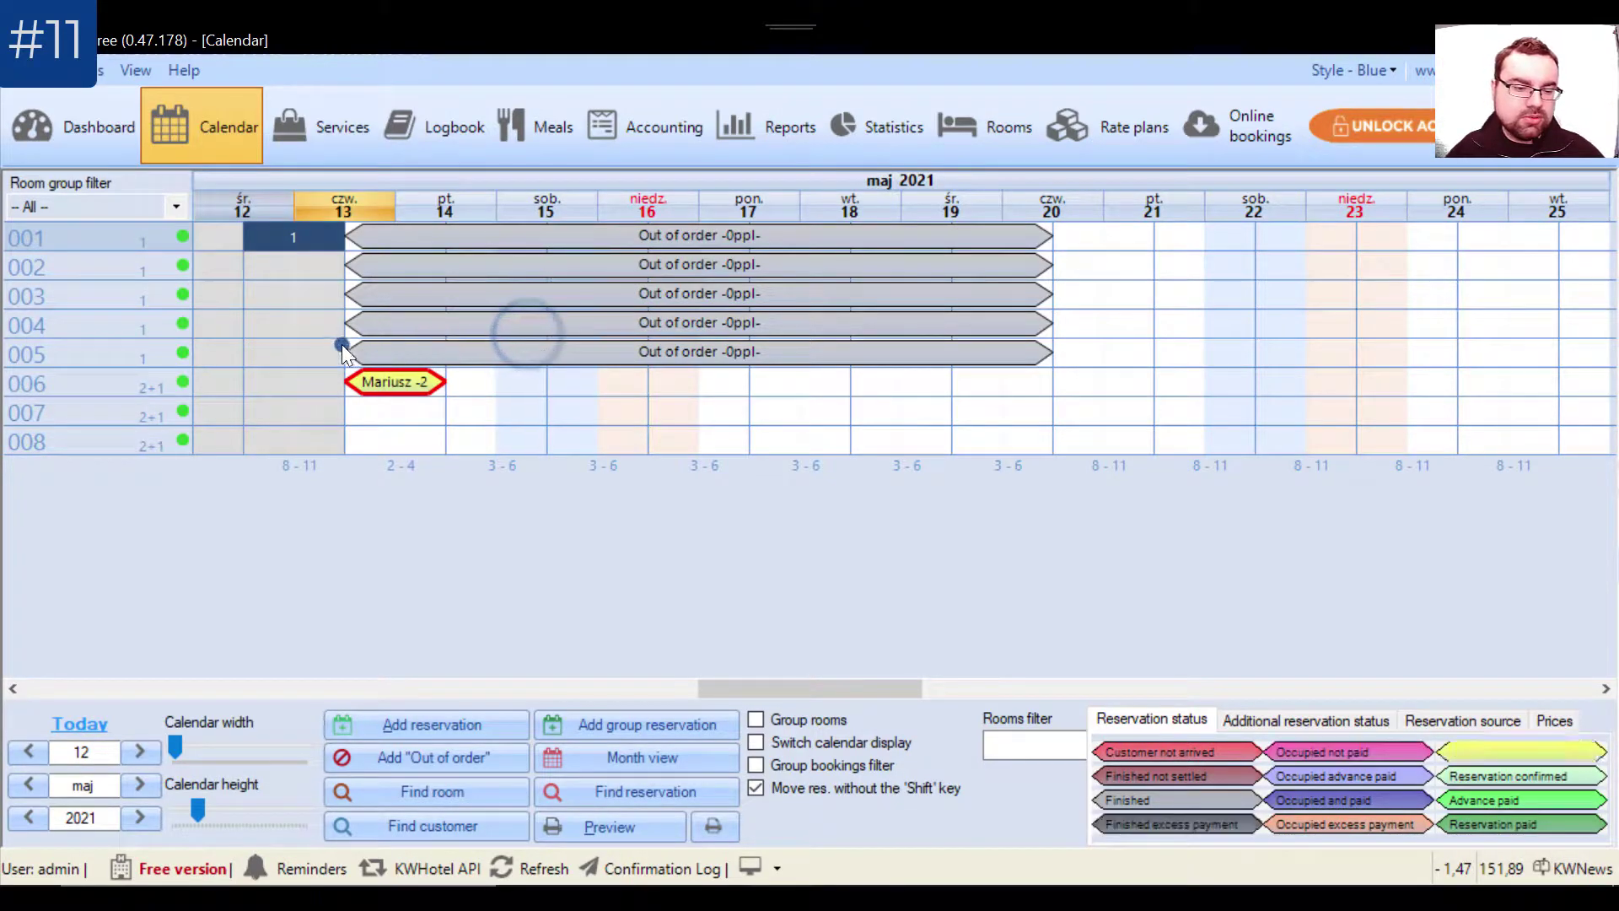
- Set the housekeeping status of all rooms to Clean checked
click(185, 236)
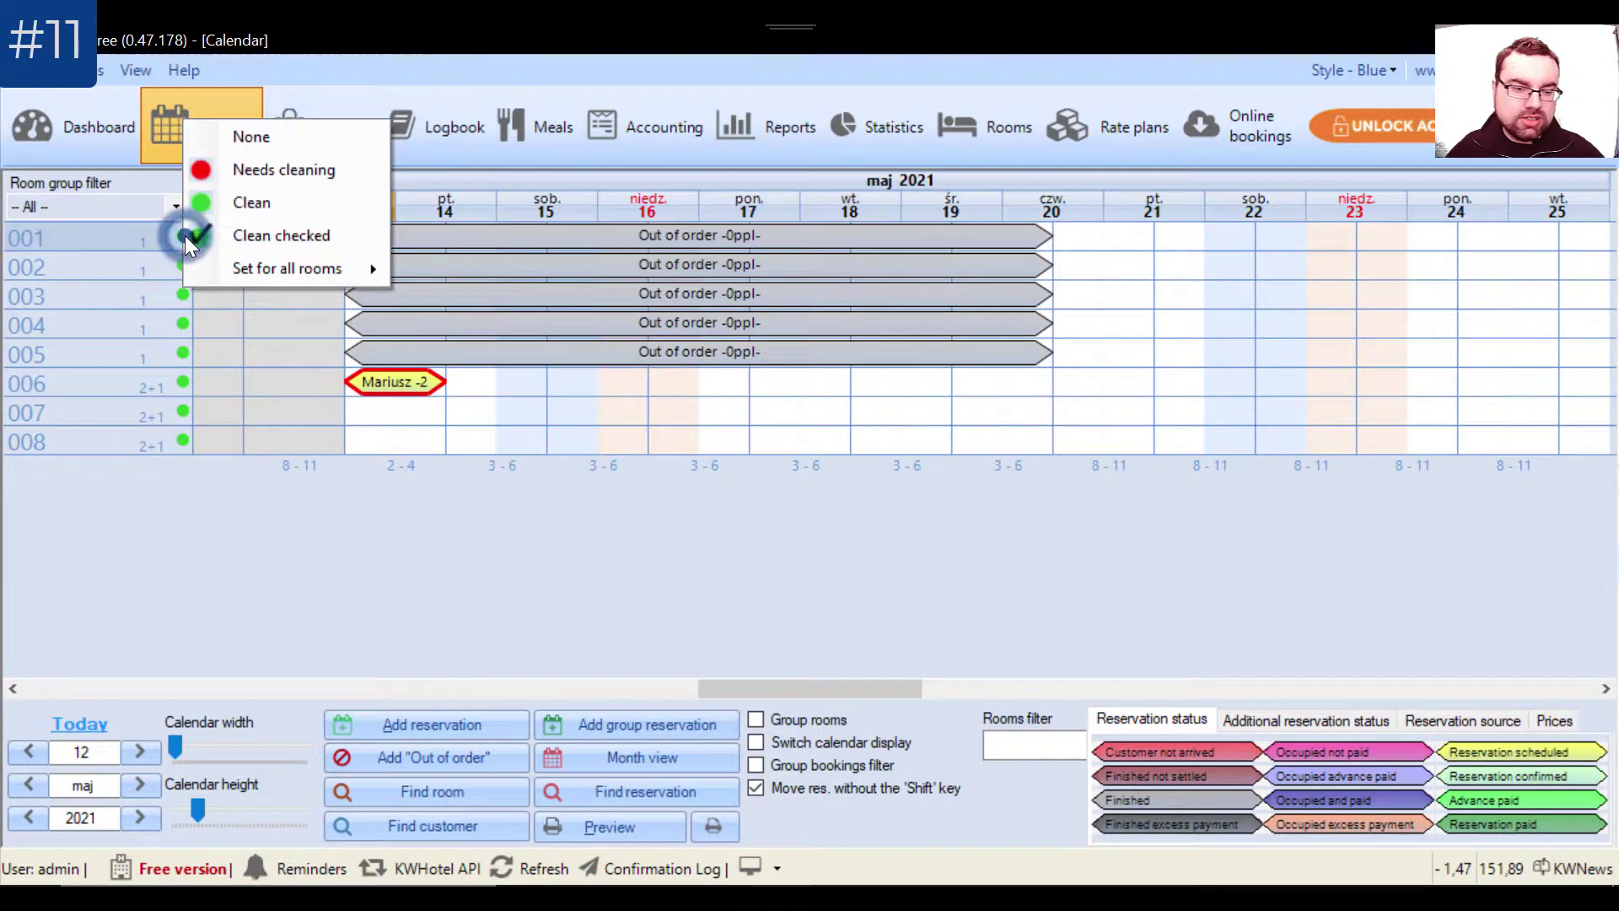
mouse_move(312, 265)
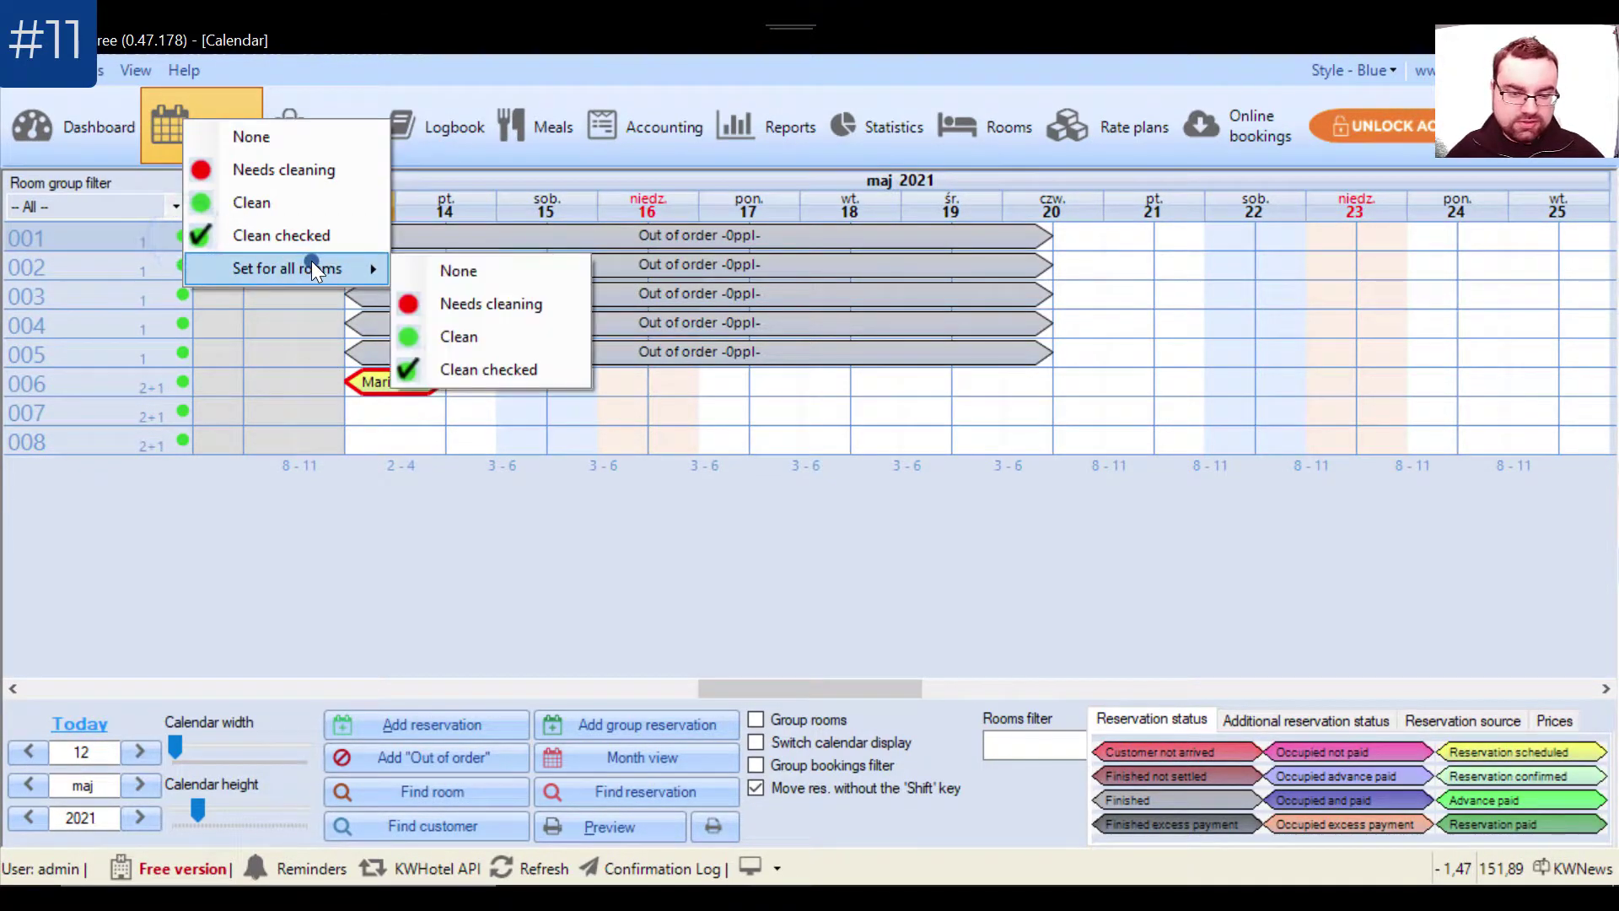
click(509, 373)
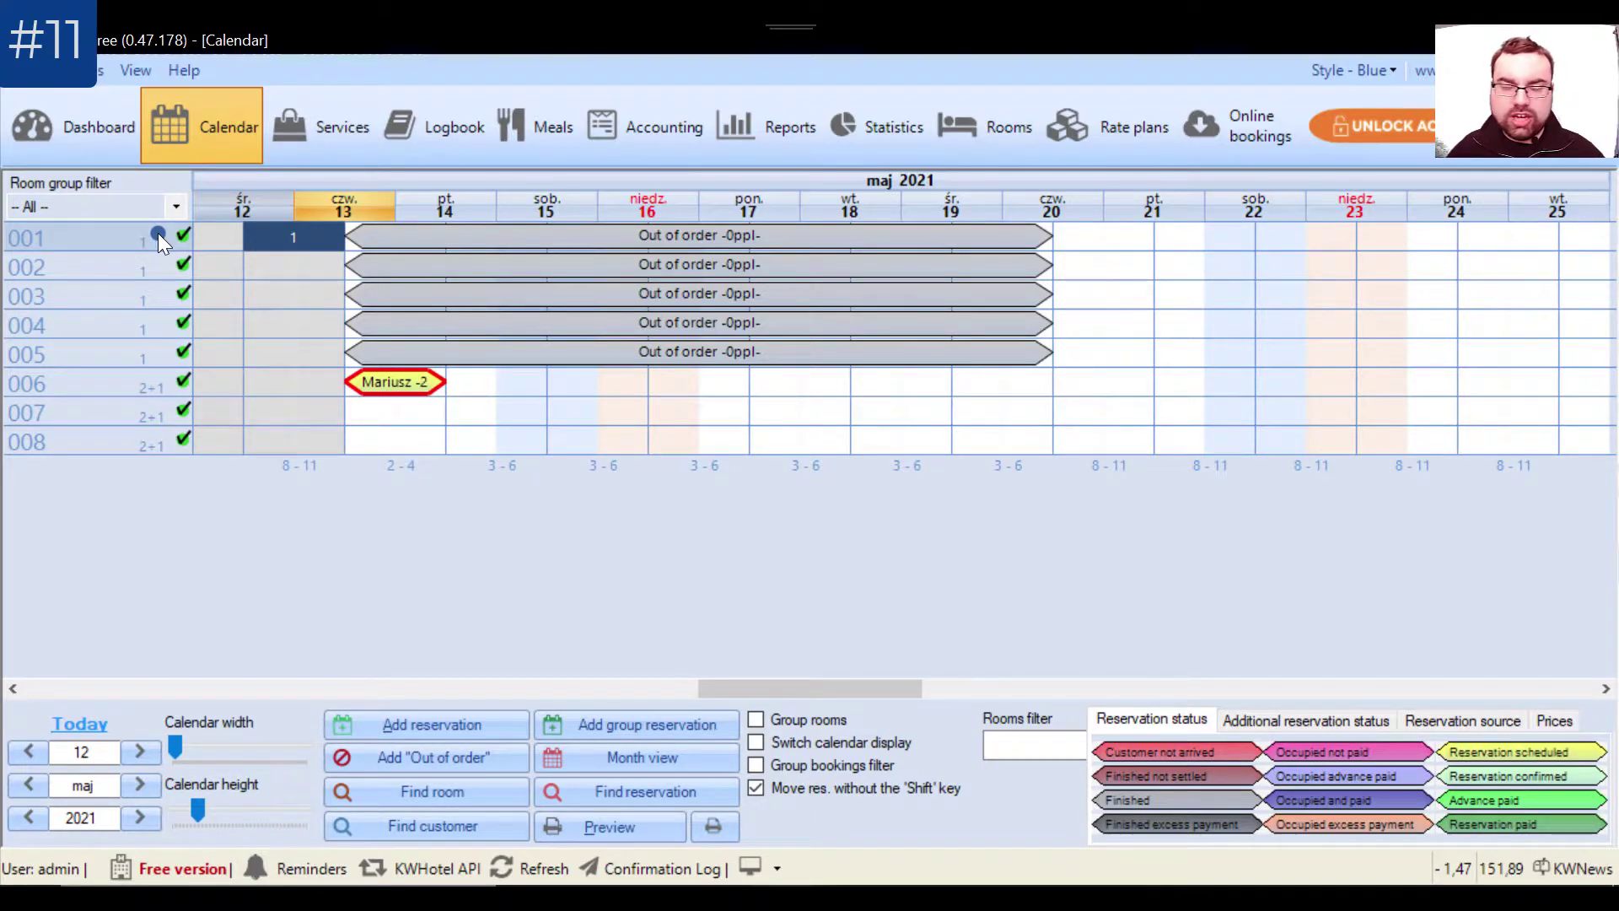
- Create a reservation for room 007 from 13 to 15 May 2021 and assign the existing customer by name
drag(159, 292, 529, 420)
click(440, 410)
text(Mariusz)
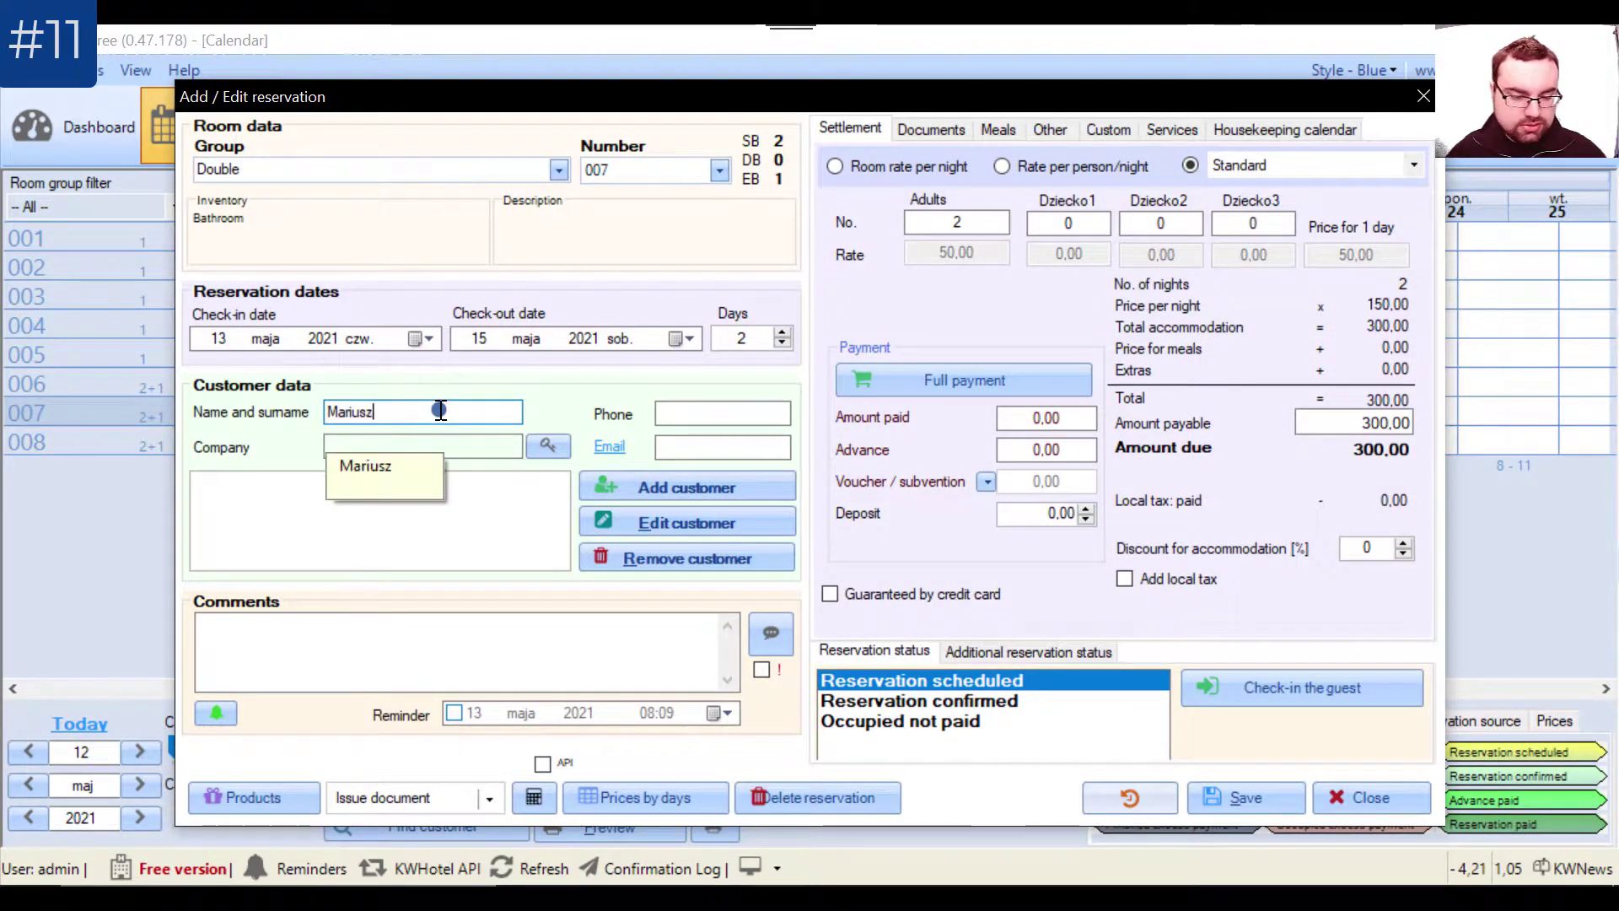
click(389, 466)
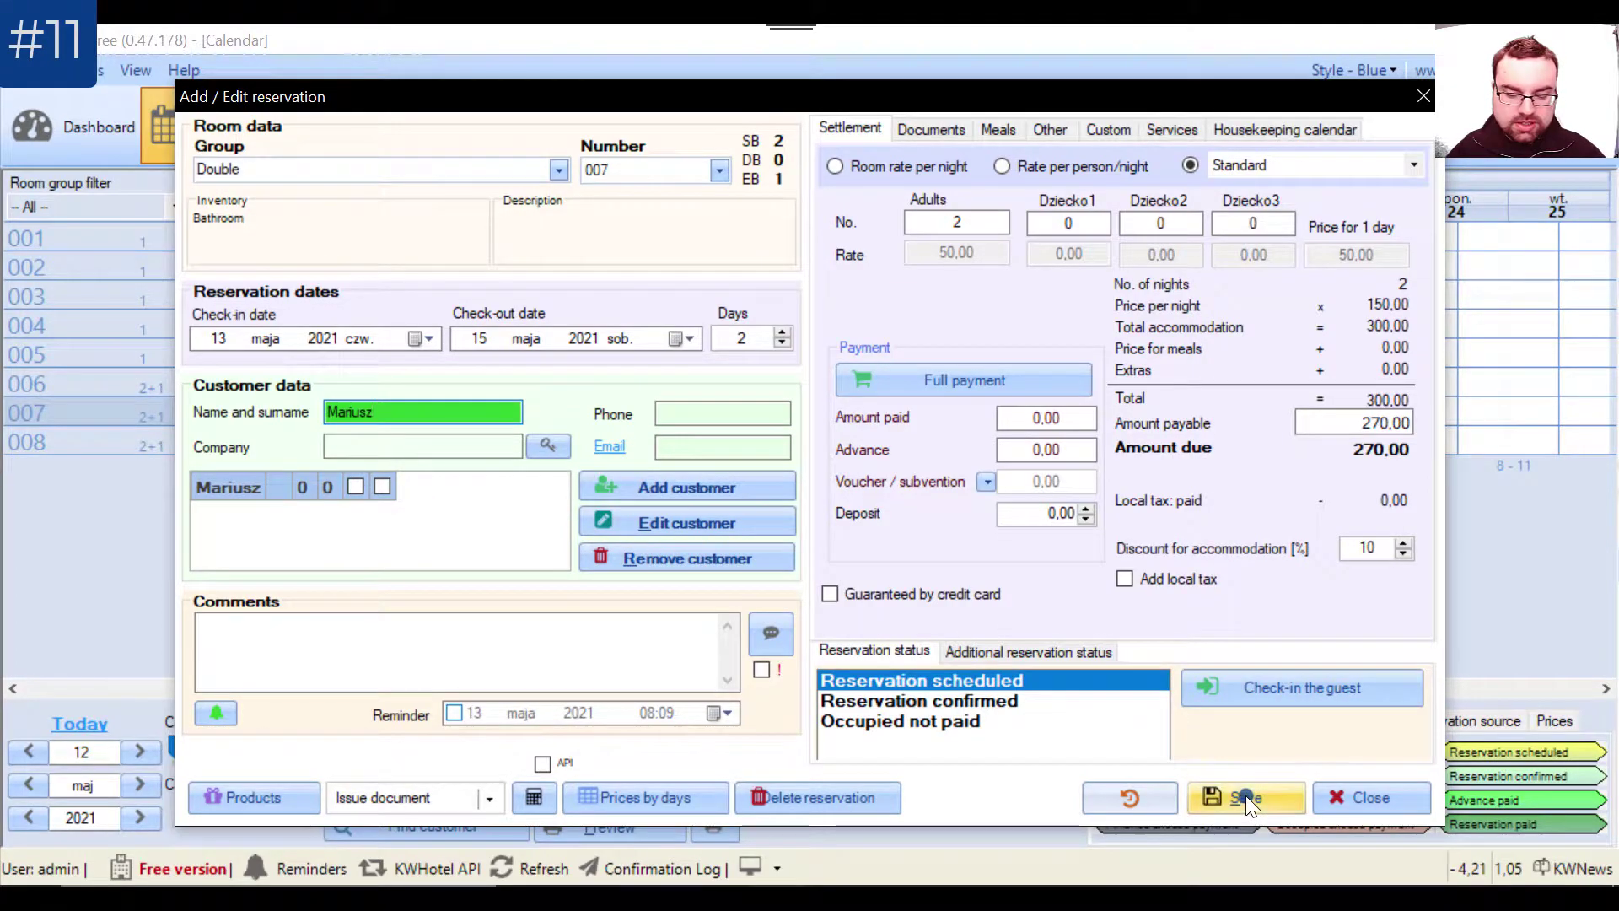
- Check in the guest of the new room 007 reservation, accepting the customer data, and save the reservation
click(1277, 683)
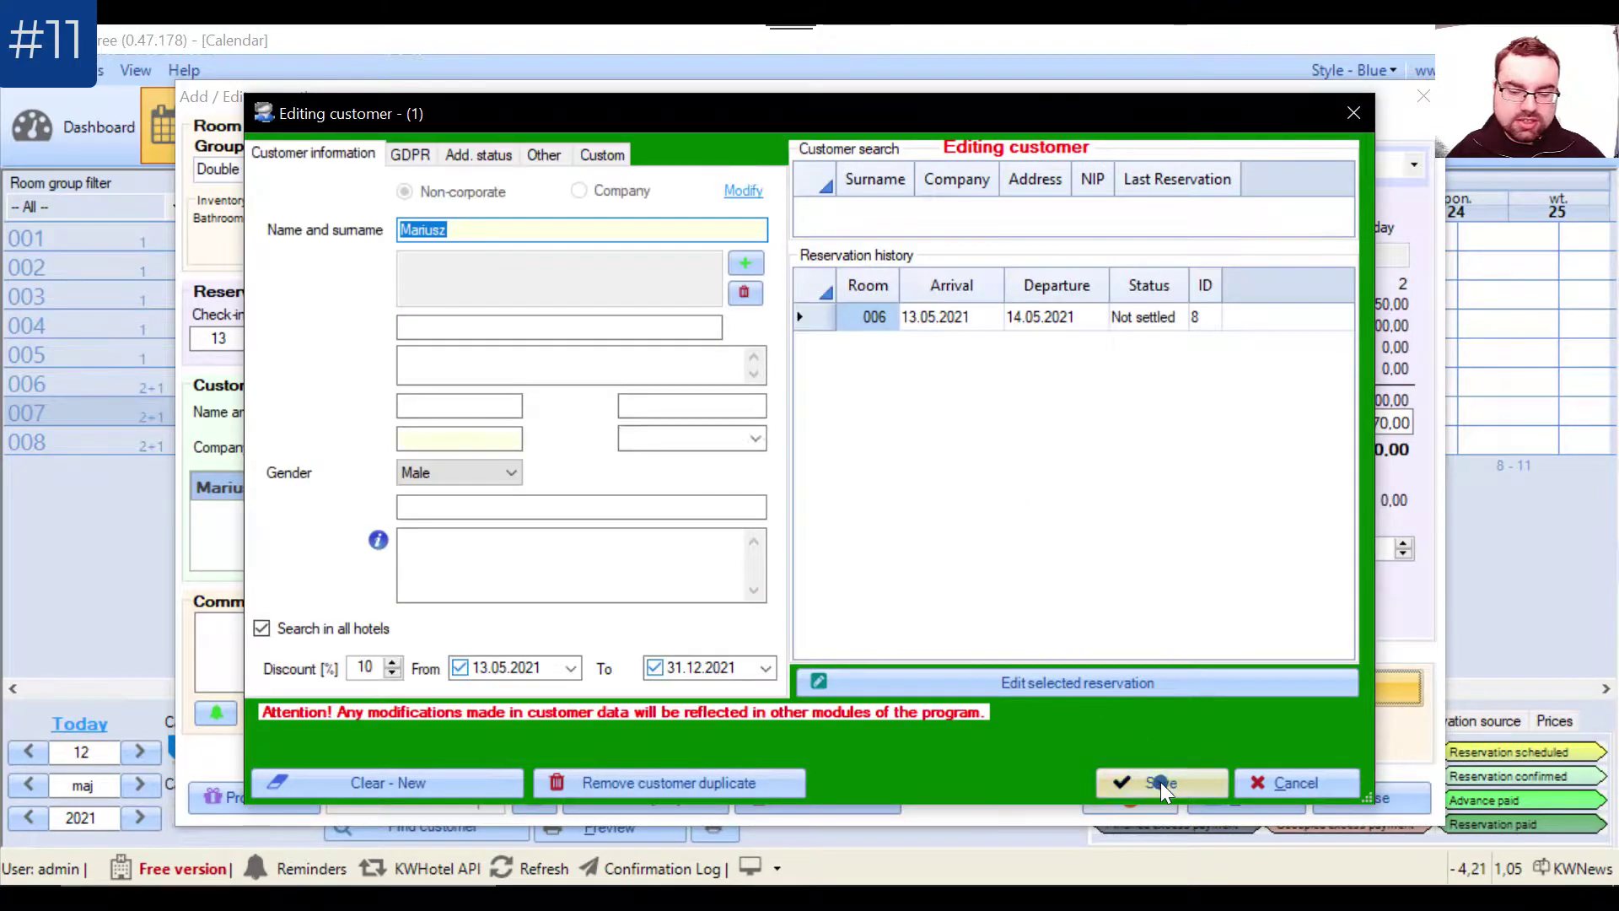
click(1159, 782)
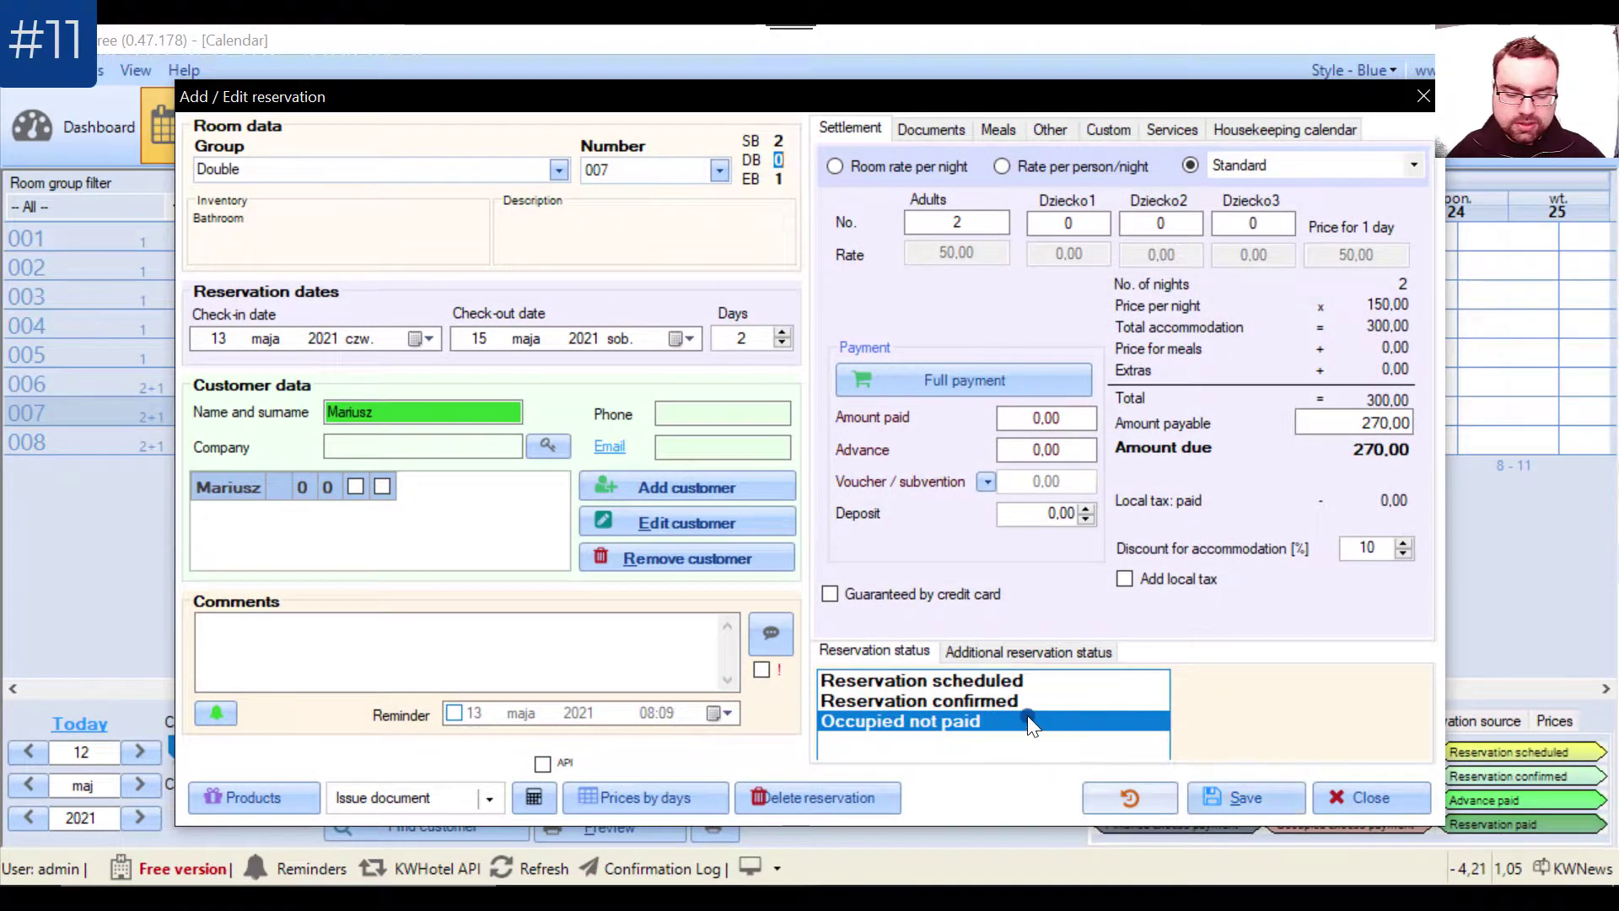
click(1276, 813)
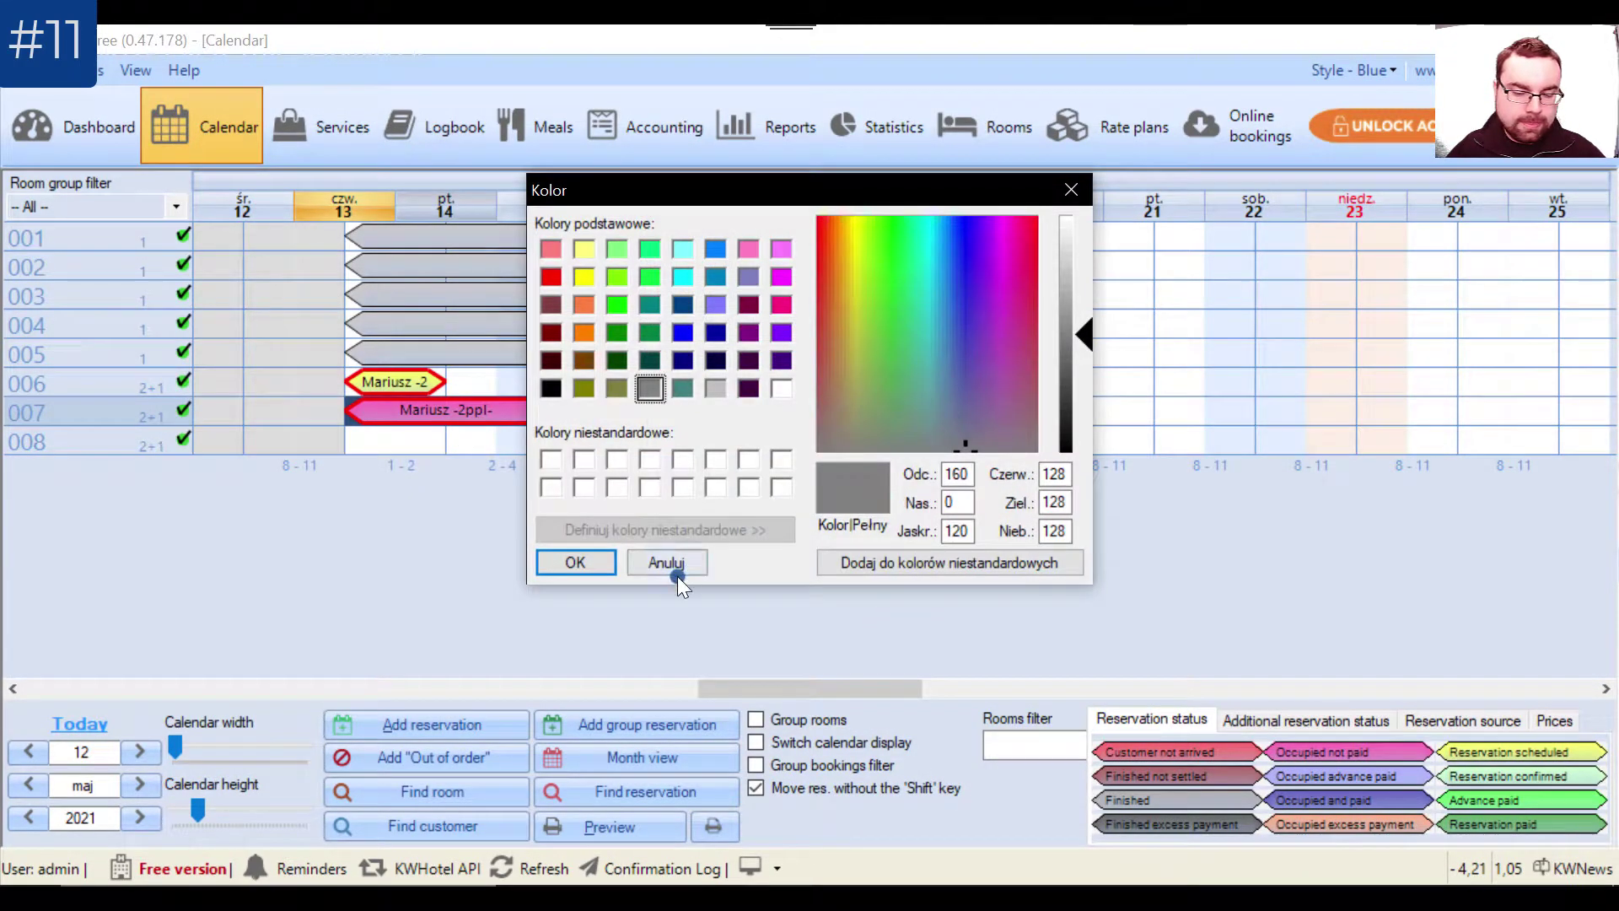
click(669, 561)
- Move the room 007 reservation one day earlier, to 12–14 May, and check out its guest
mouse_move(486, 410)
drag(487, 408, 386, 412)
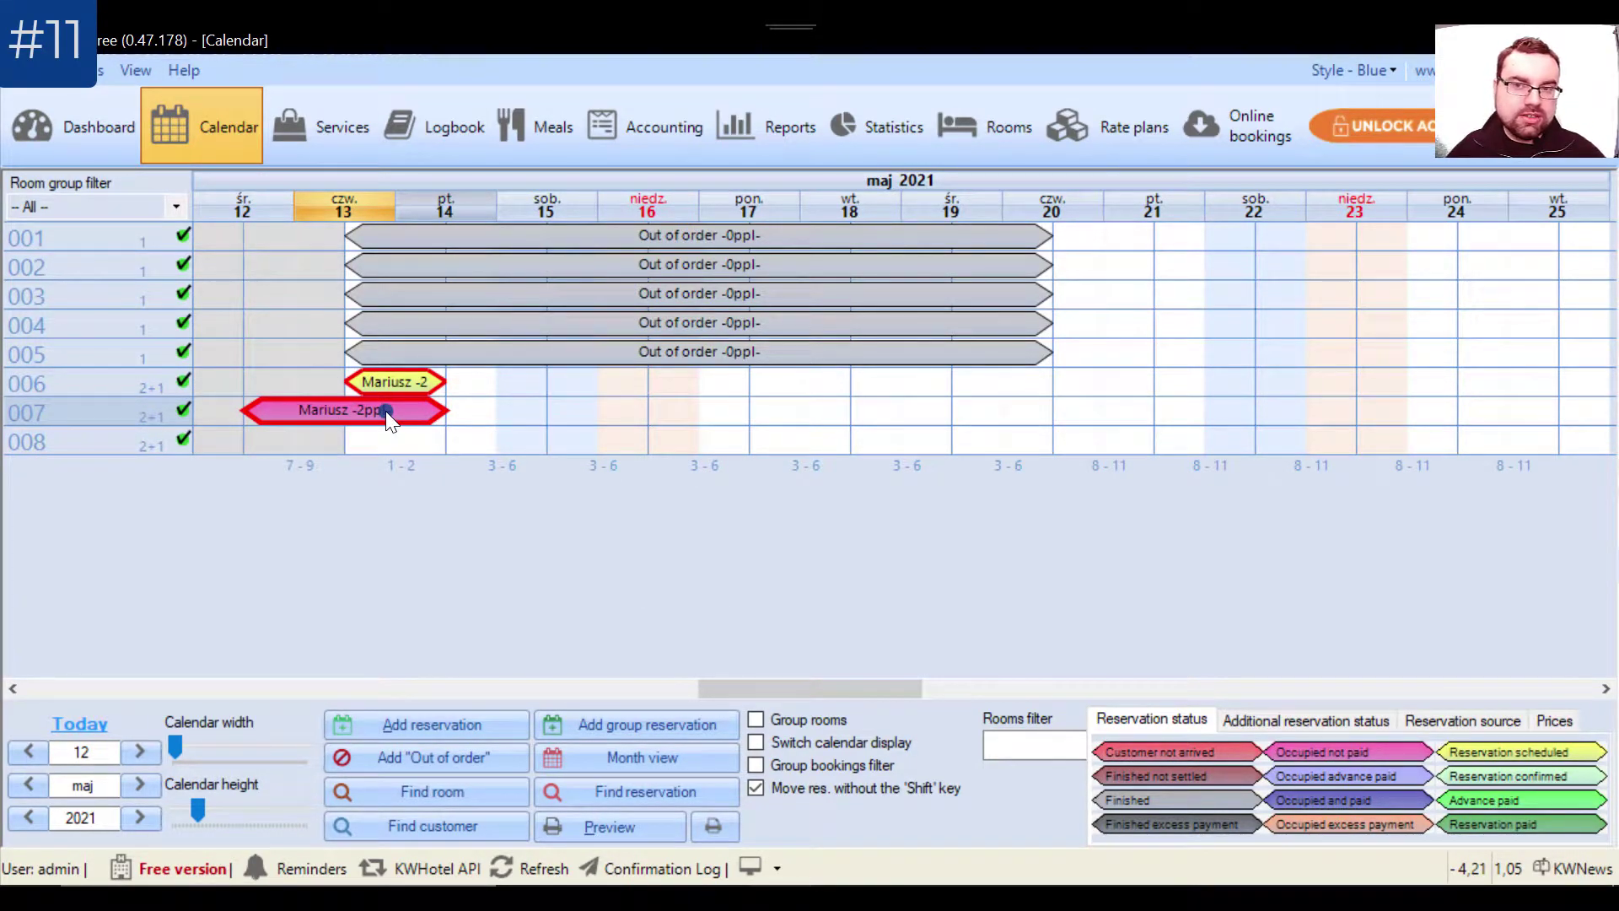
double_click(412, 408)
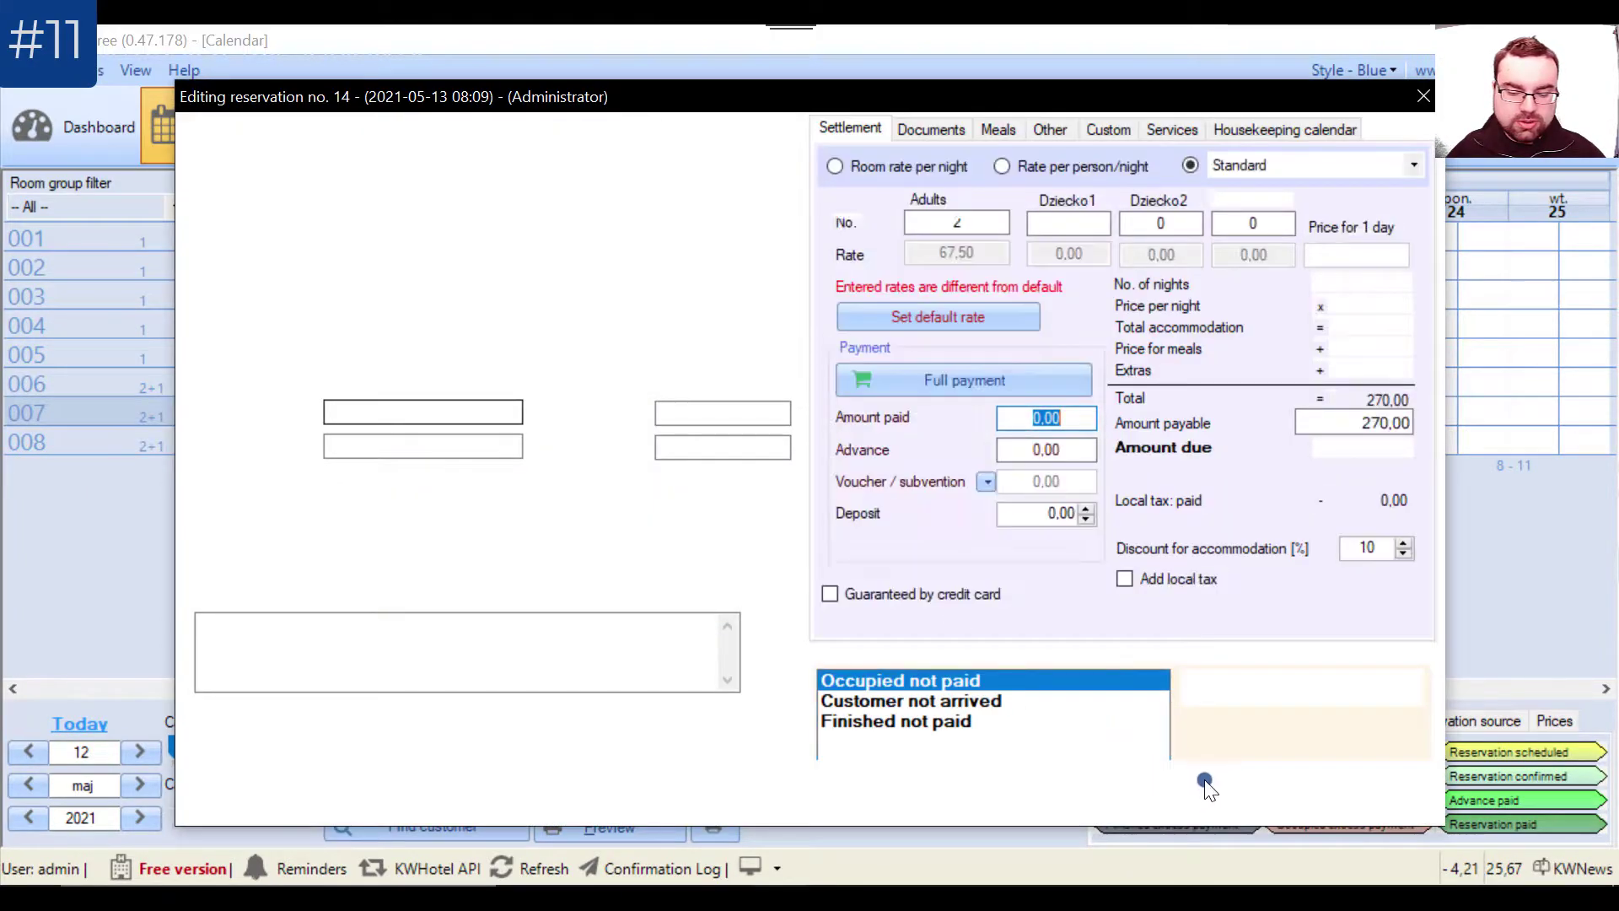
click(1287, 690)
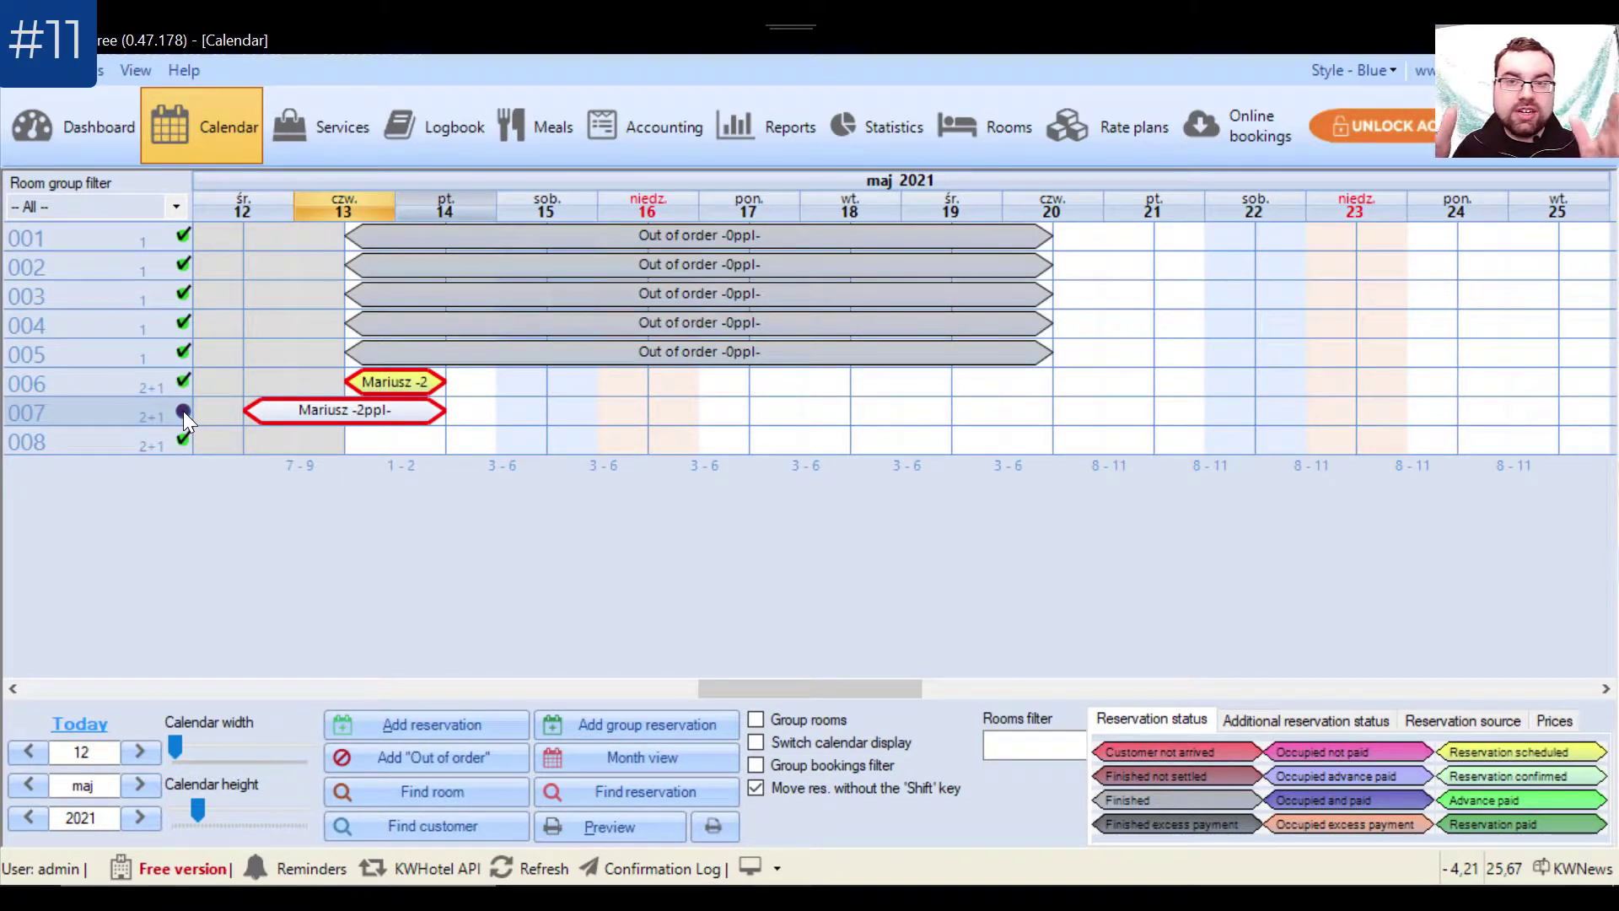
click(586, 422)
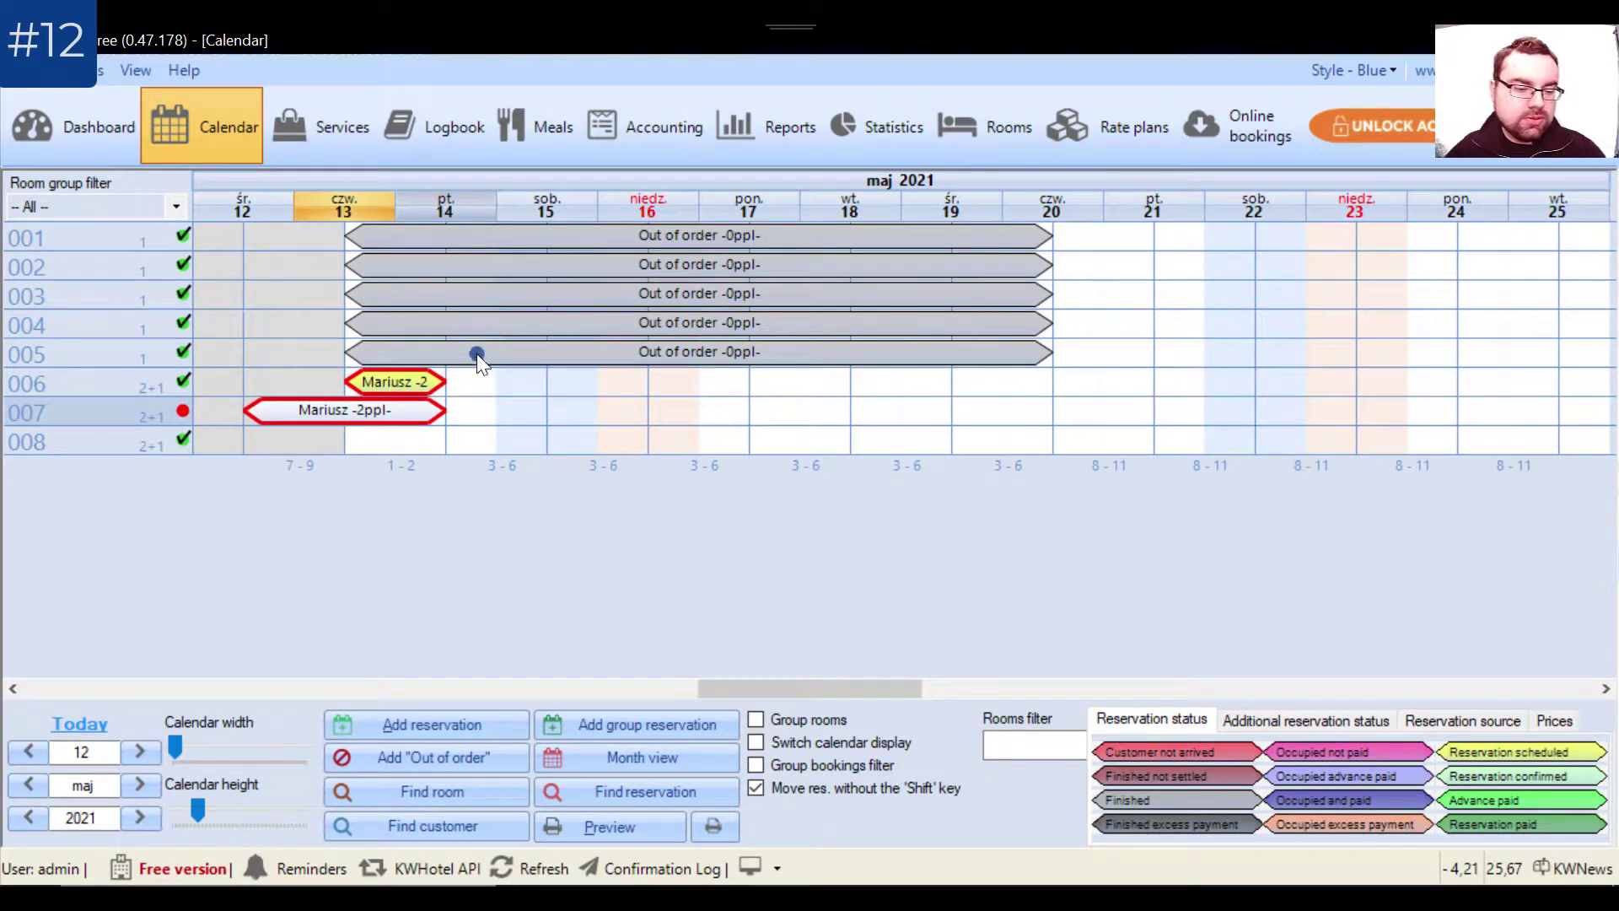
- Enable comments as text on the reservation strips in the calendar configuration and save the settings
click(99, 72)
click(204, 613)
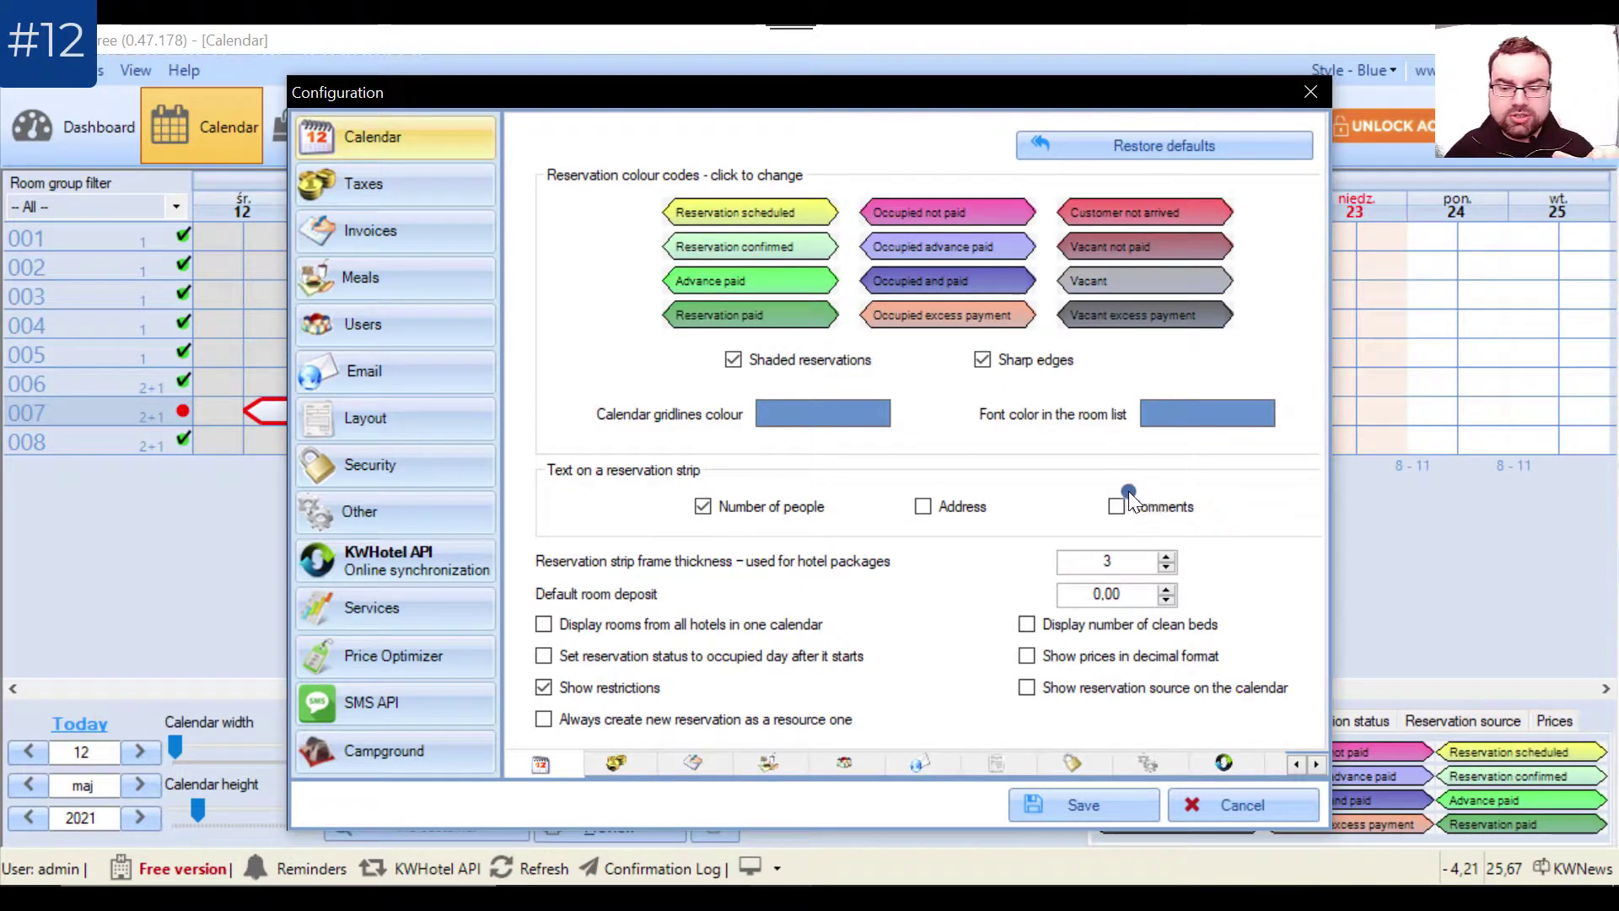
click(1149, 507)
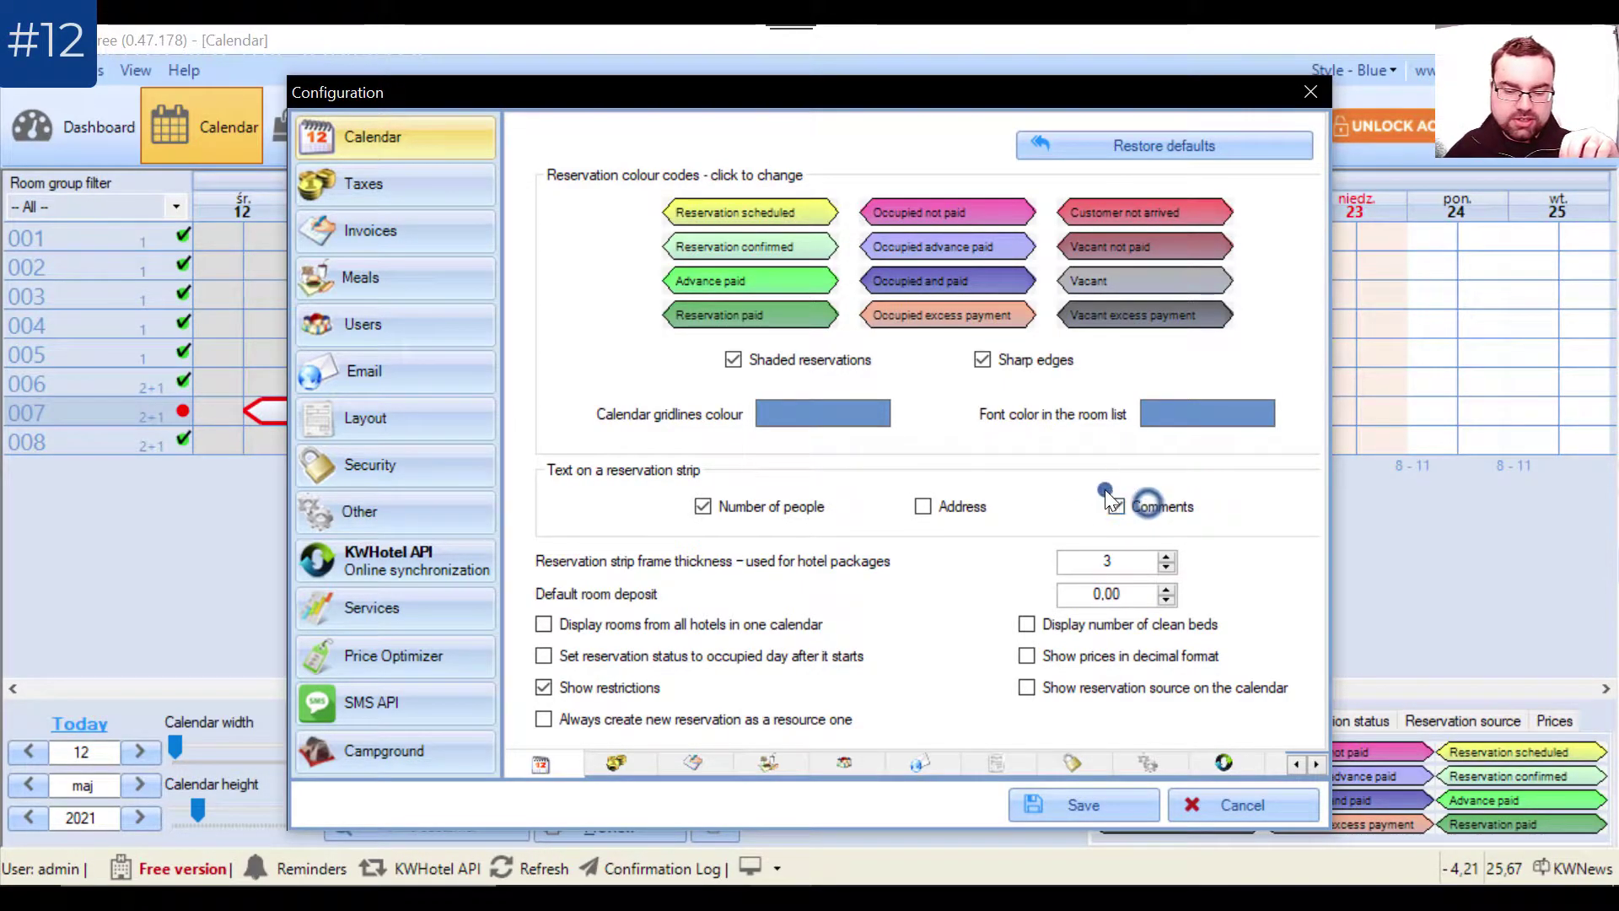
click(1077, 801)
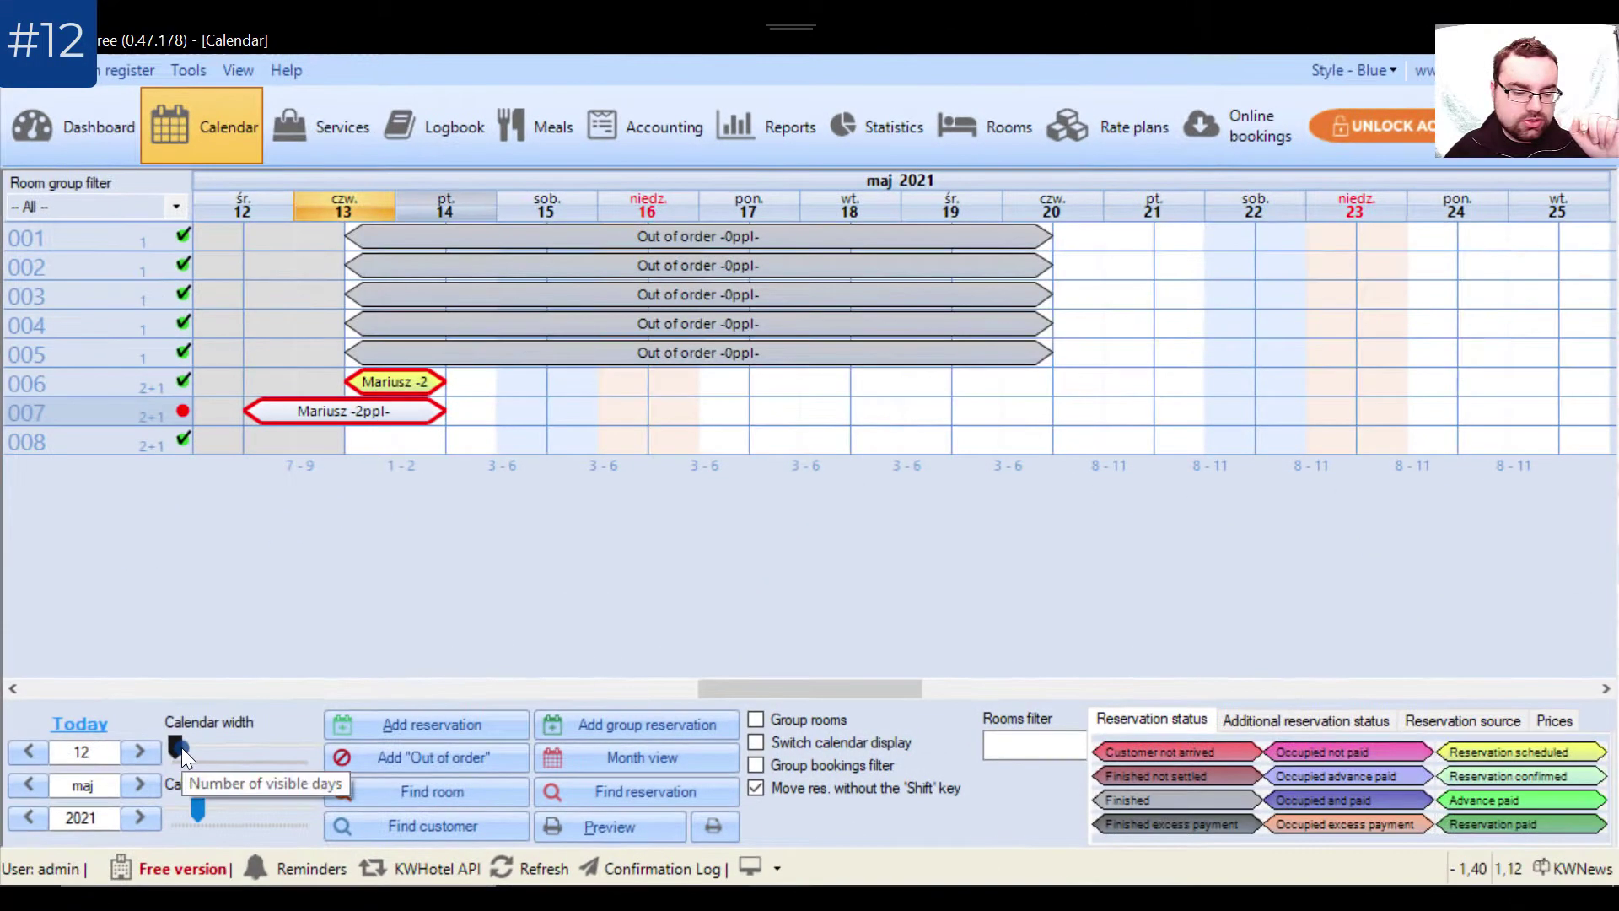
- Increase the calendar's row height so the reservation strips have room for several lines of text
mouse_move(182, 748)
mouse_down()
mouse_move(202, 746)
mouse_move(183, 743)
mouse_up()
drag(193, 803, 249, 804)
click(317, 638)
mouse_move(371, 575)
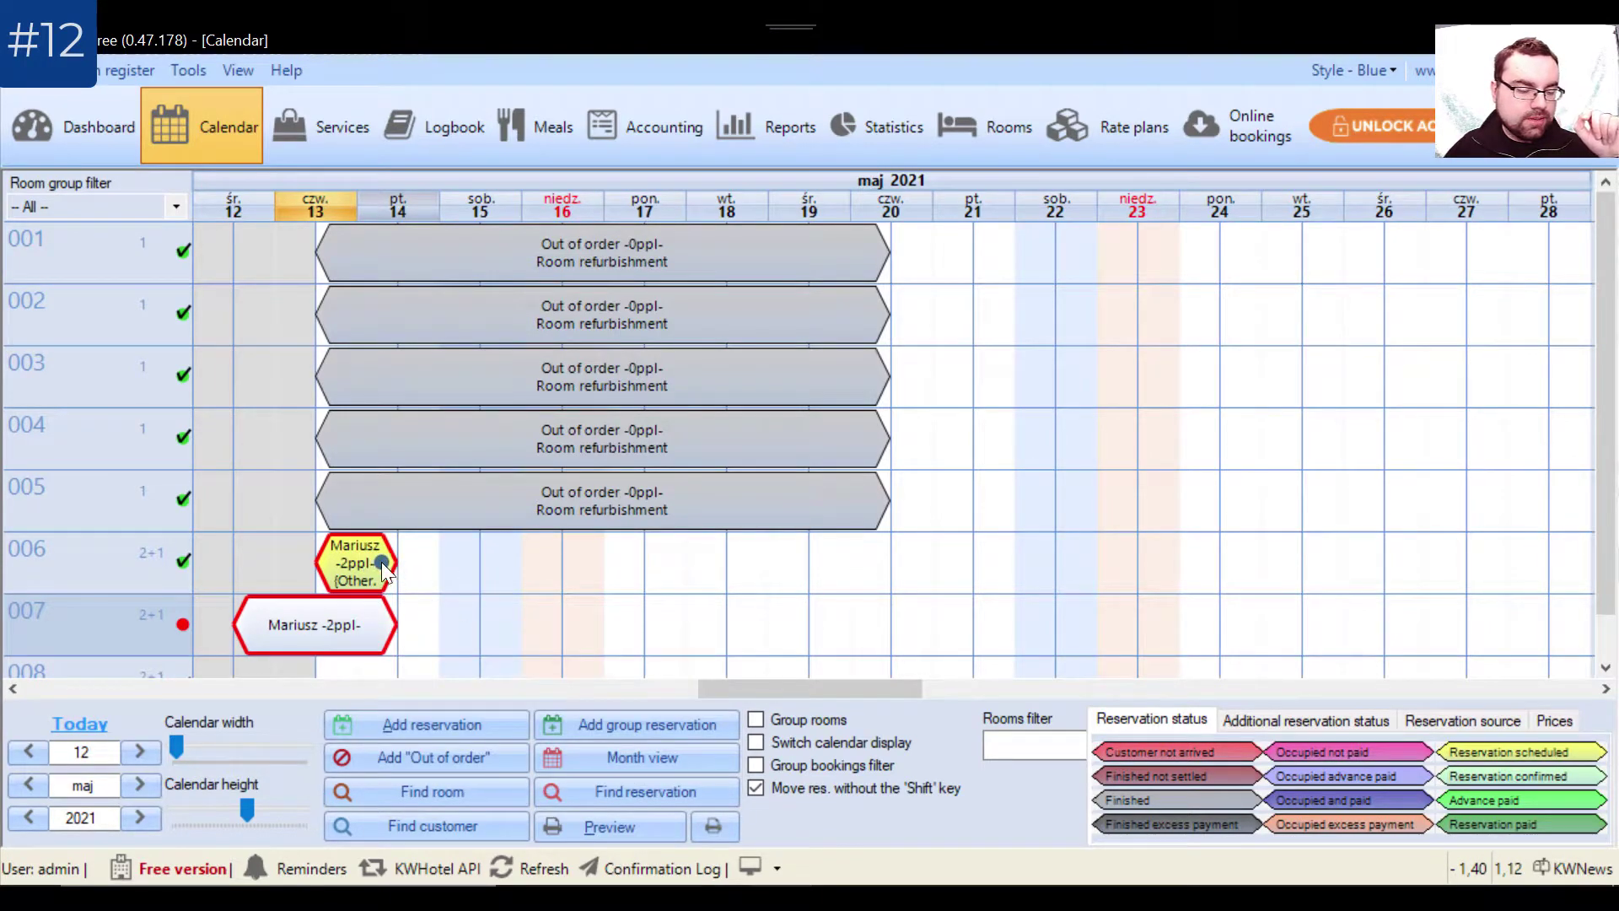
- Remove the "{Other." line from the comment of the room 006 reservation and save the reservation
double_click(377, 561)
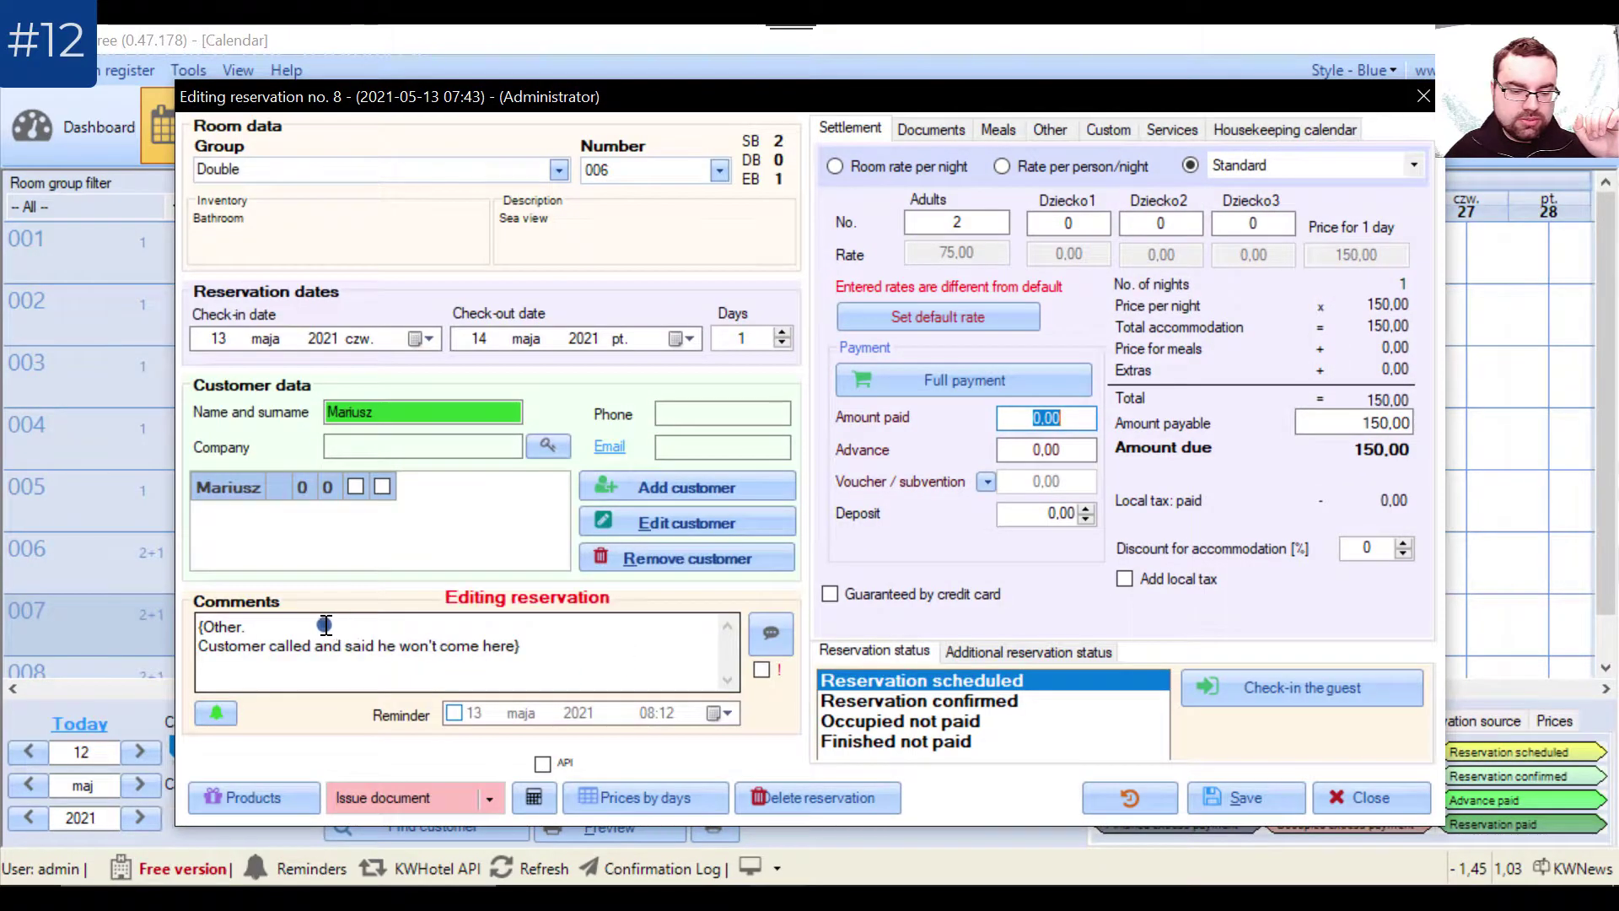
triple_click(326, 624)
key(BackSpace)
click(197, 642)
key(BackSpace)
click(1270, 796)
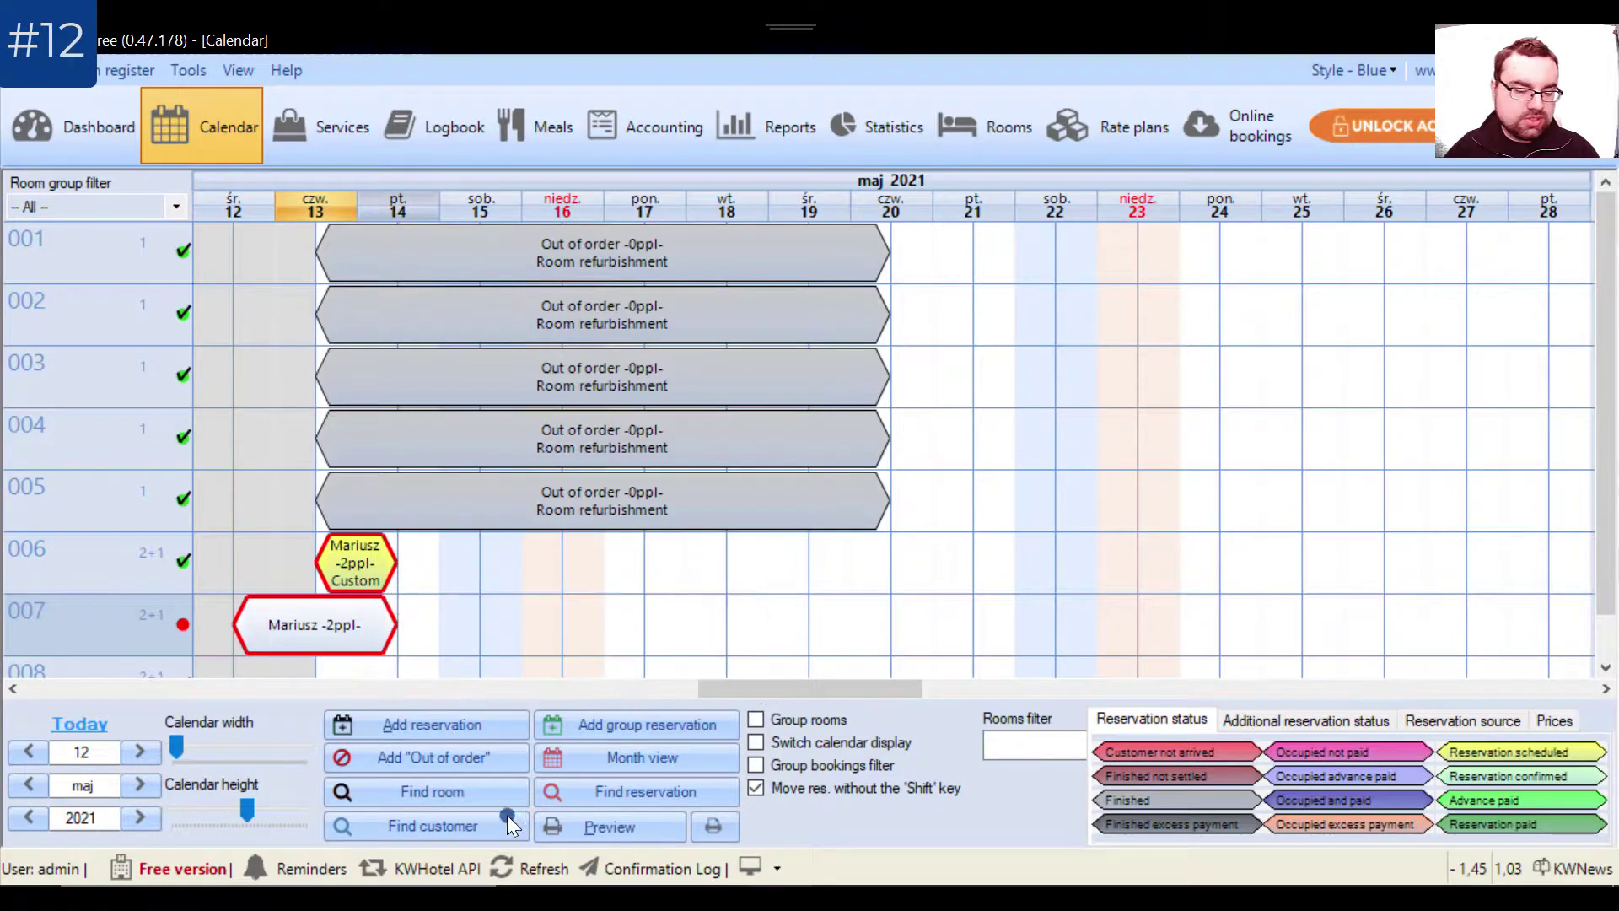
- Reduce the calendar to seven visible days, 12–18 May, and view the comment on the room 006 reservation
mouse_move(249, 808)
mouse_down()
mouse_move(292, 807)
mouse_move(252, 802)
mouse_up()
drag(181, 748, 120, 733)
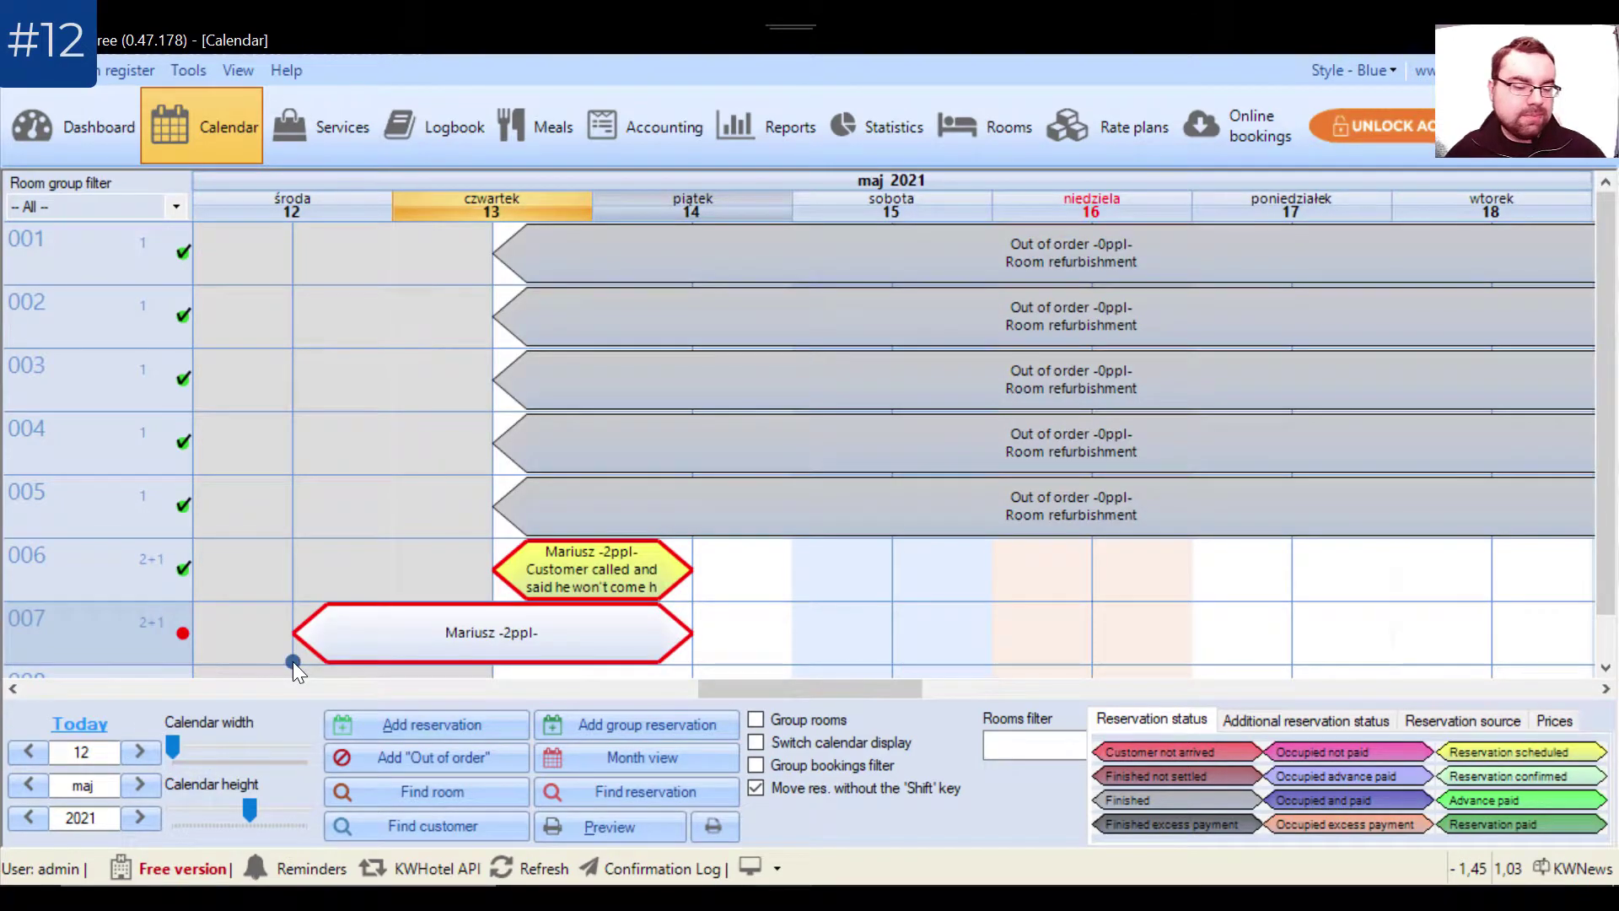
mouse_move(762, 485)
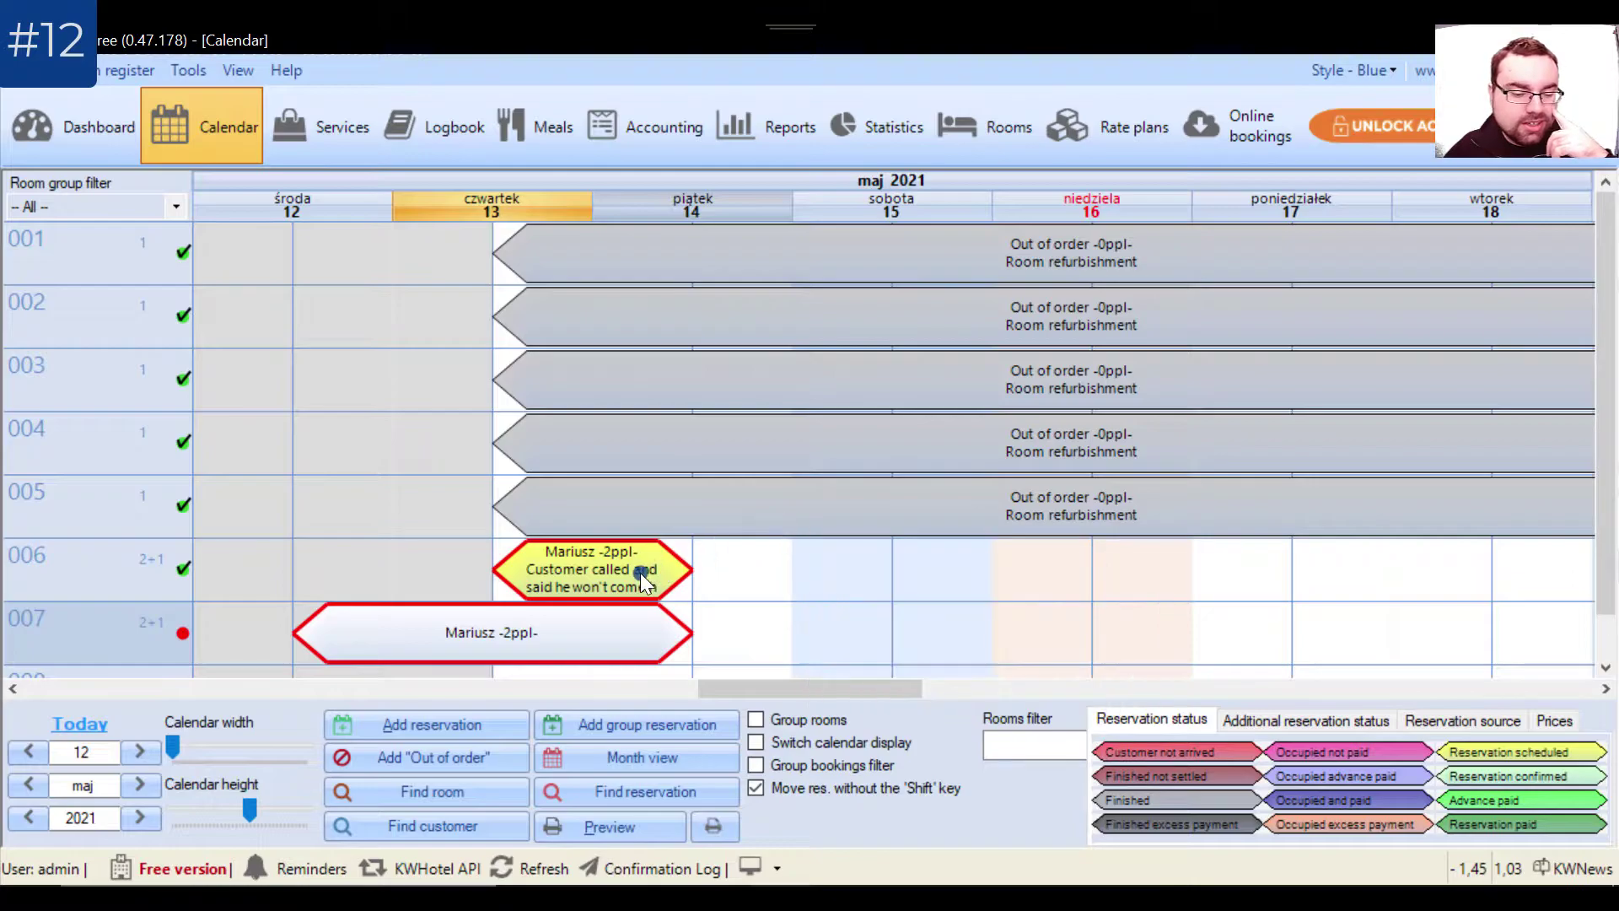
mouse_move(614, 501)
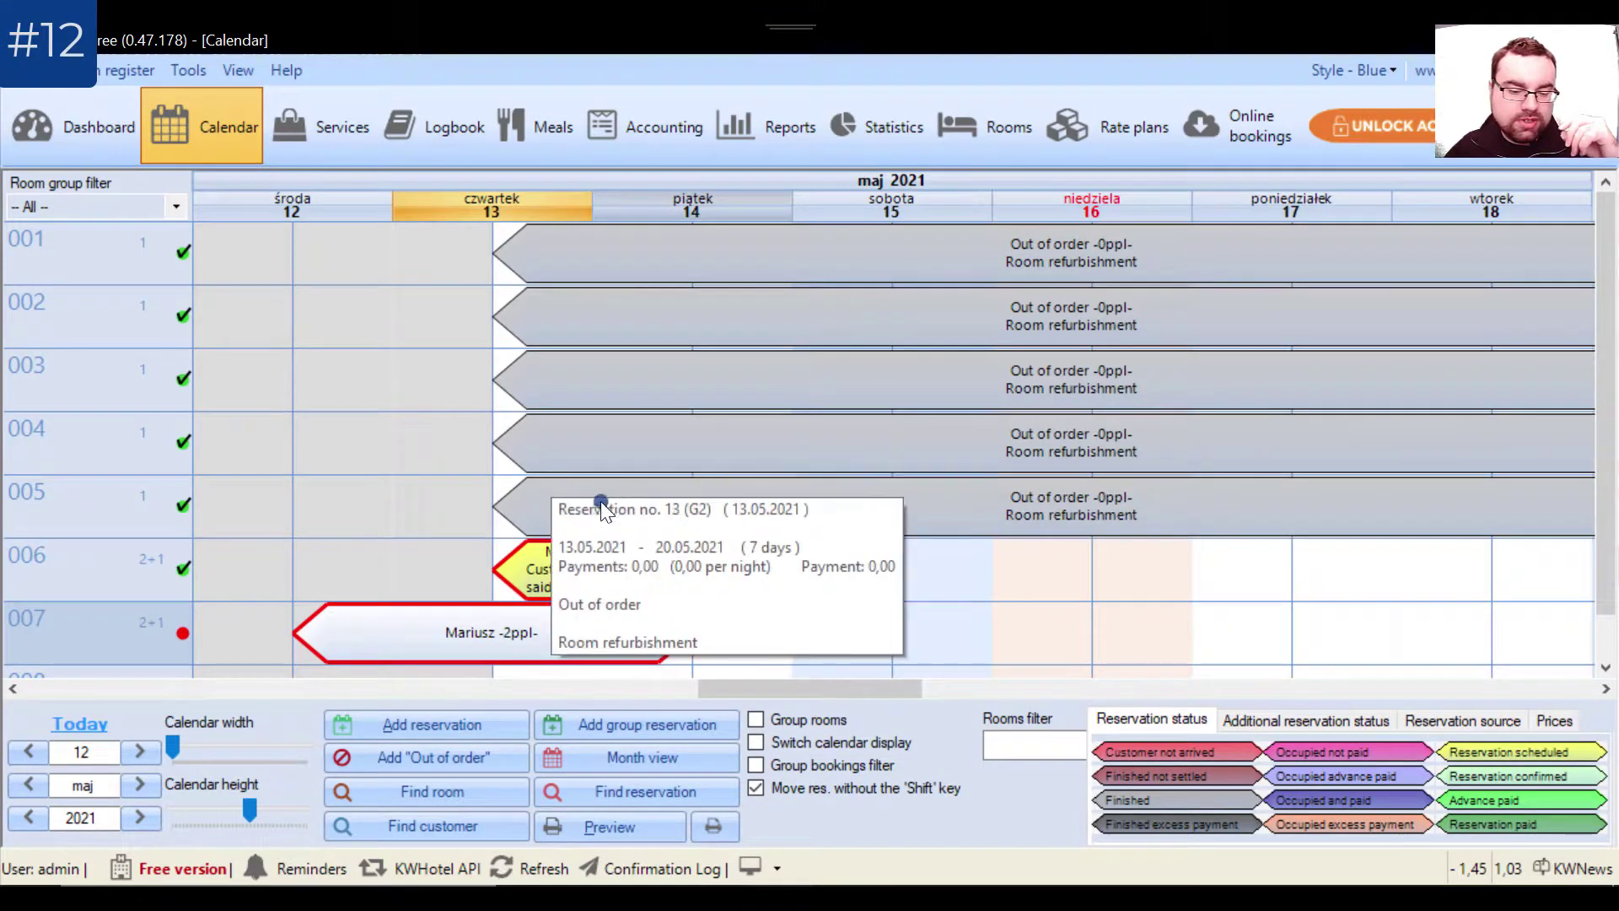
mouse_move(546, 554)
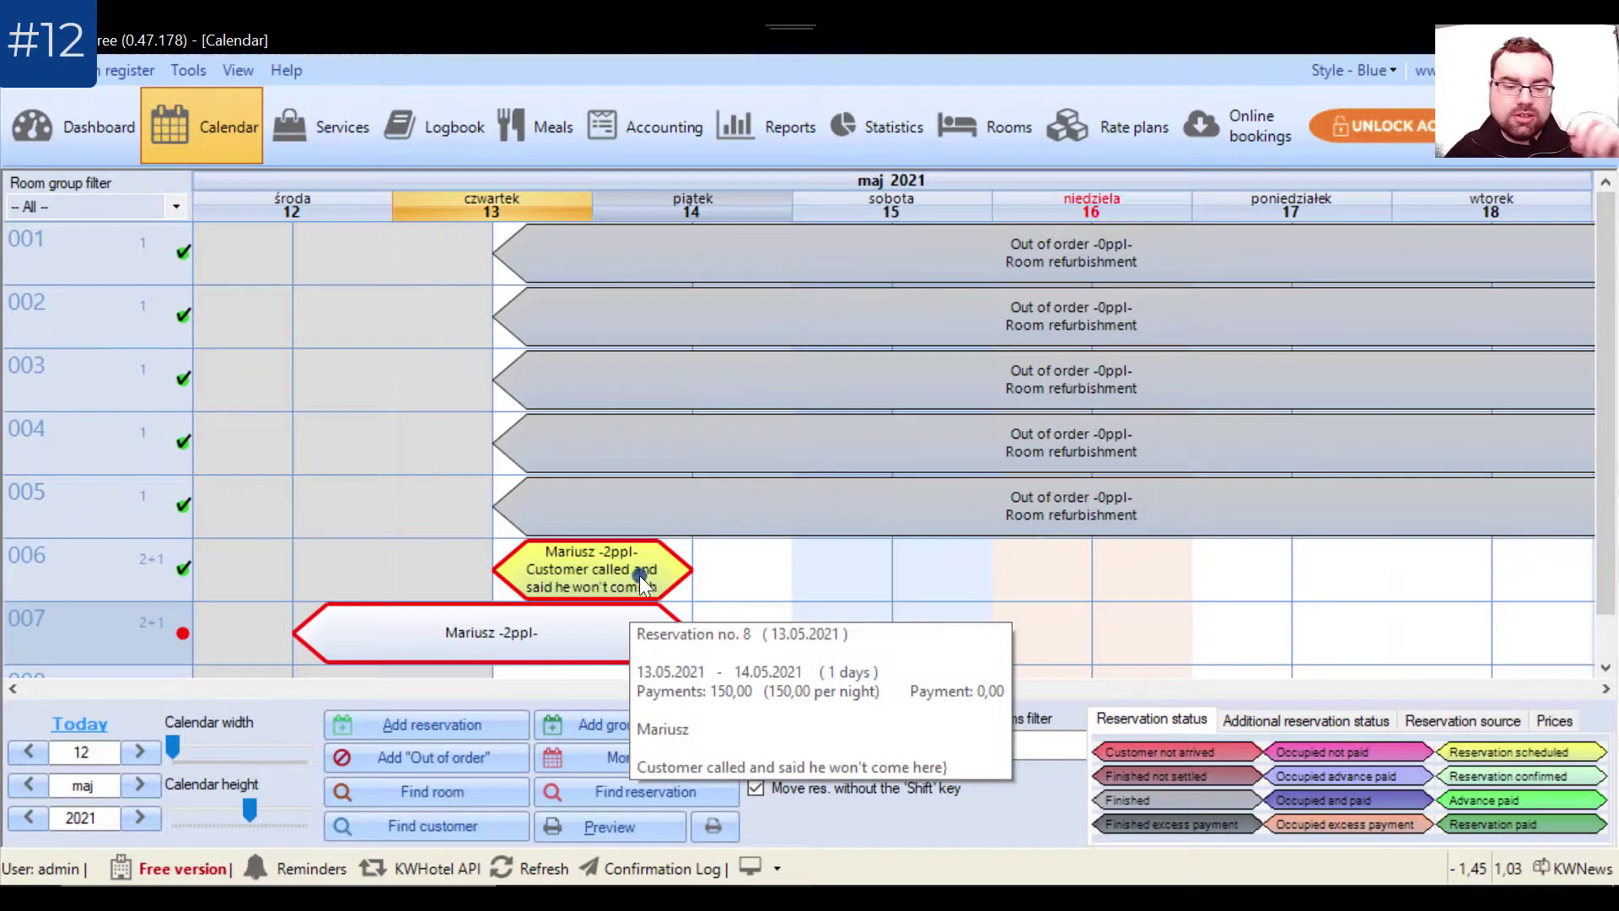
mouse_move(846, 507)
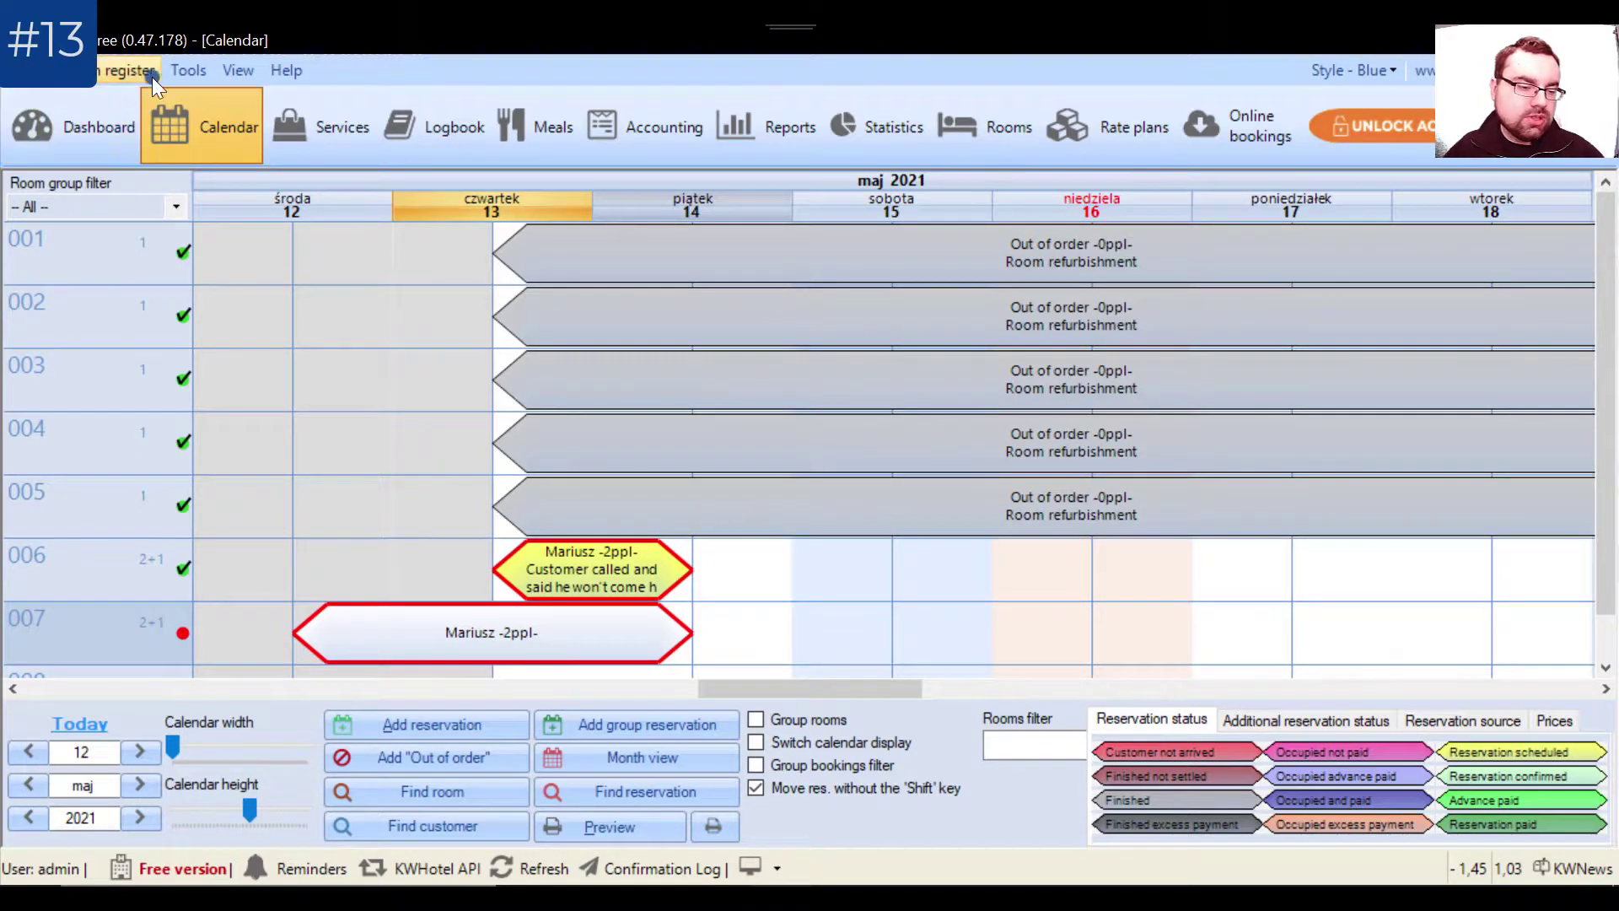
- Set the default name of the first age range to 0-6 in the configuration's Other settings
click(186, 71)
click(300, 620)
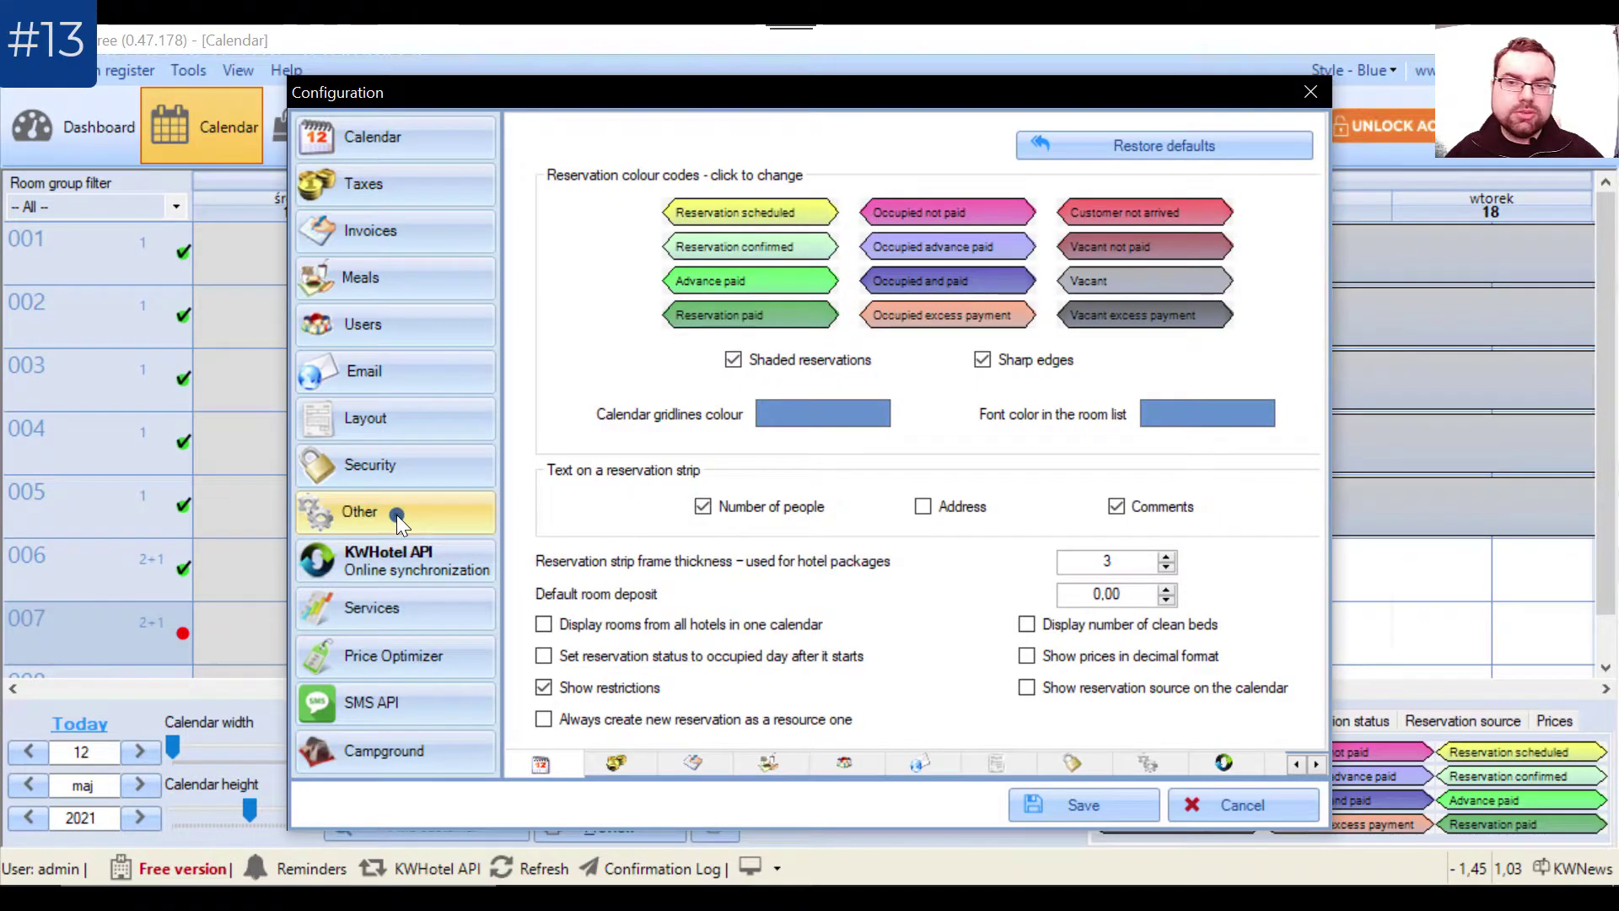
click(395, 514)
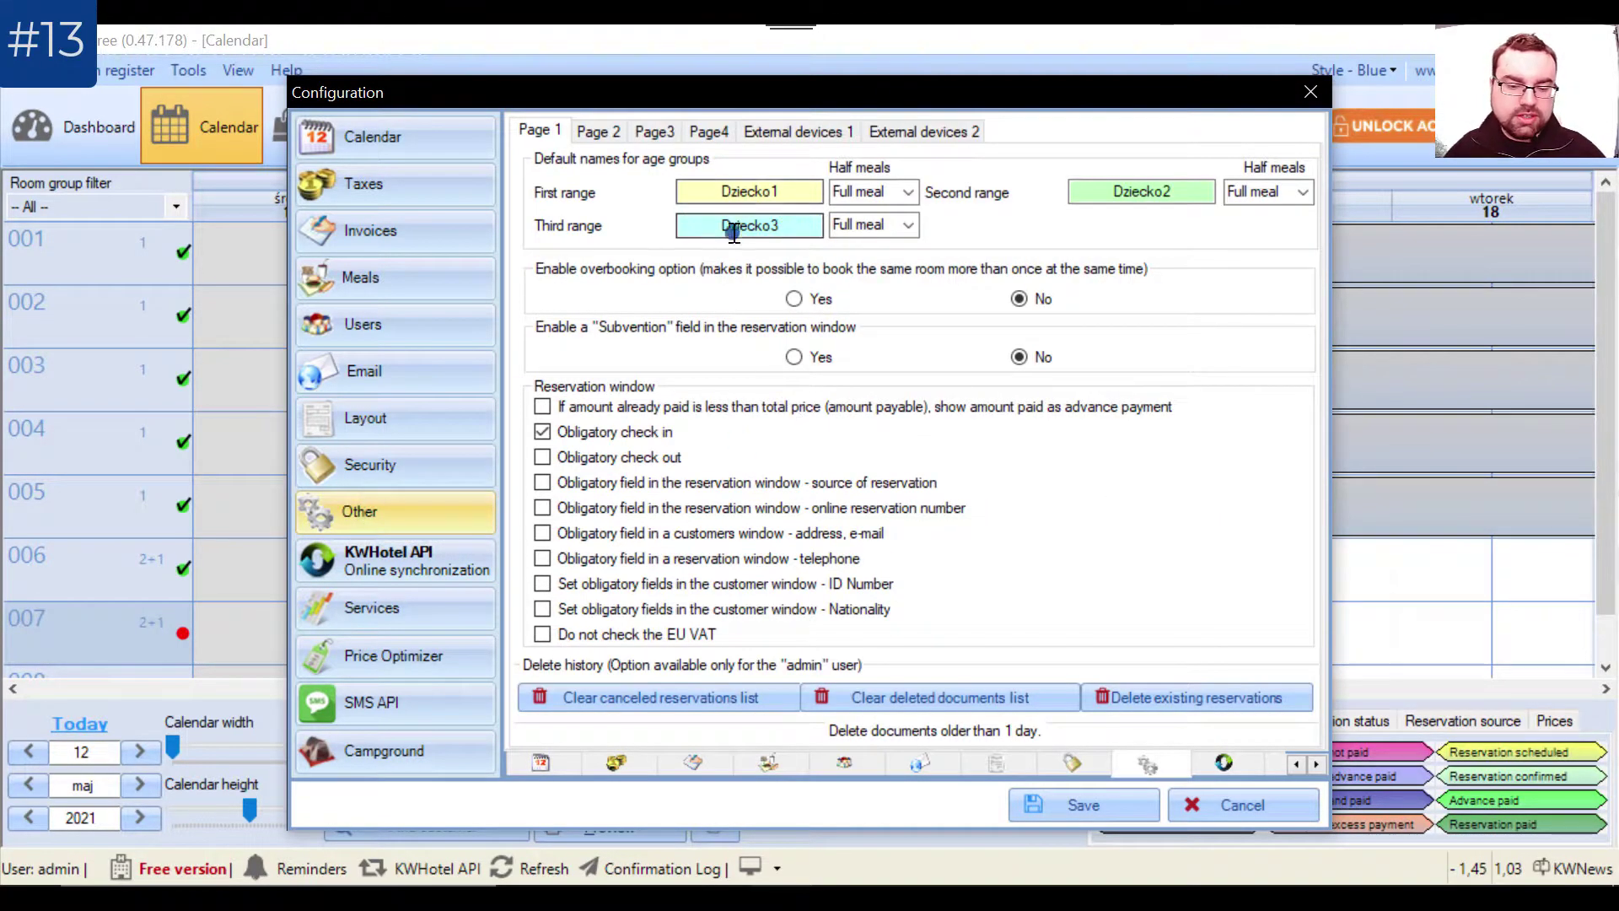
click(800, 192)
double_click(800, 193)
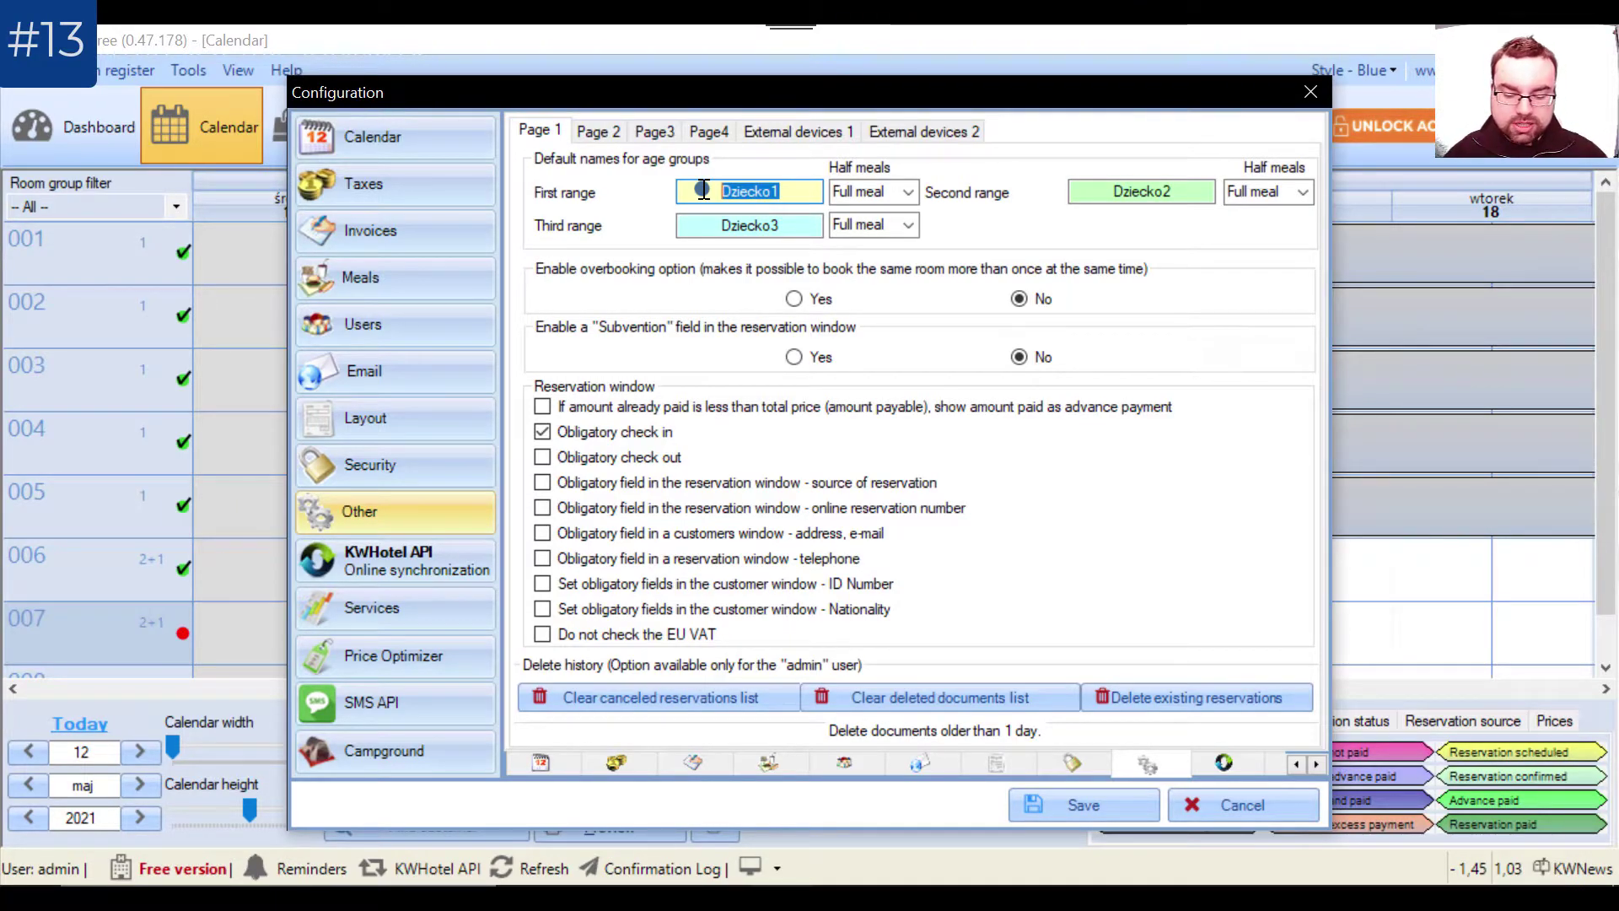
key(BackSpace)
text(0-6)
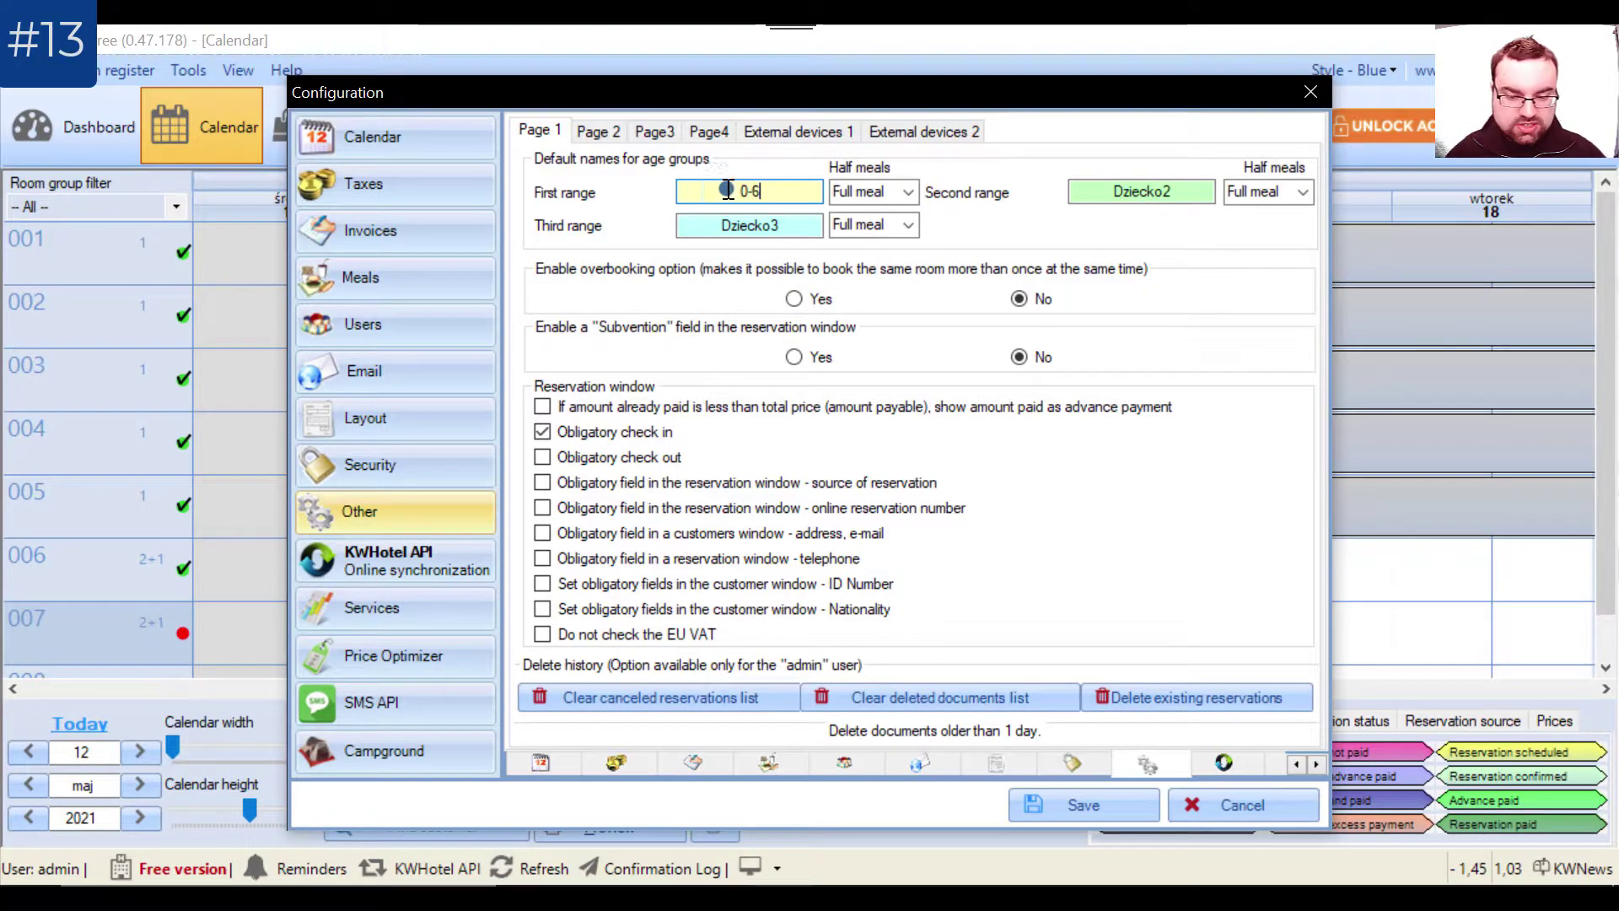
- Name the second age range 7-13 and the third age range 14-17
click(1142, 190)
double_click(1141, 190)
text(7-13)
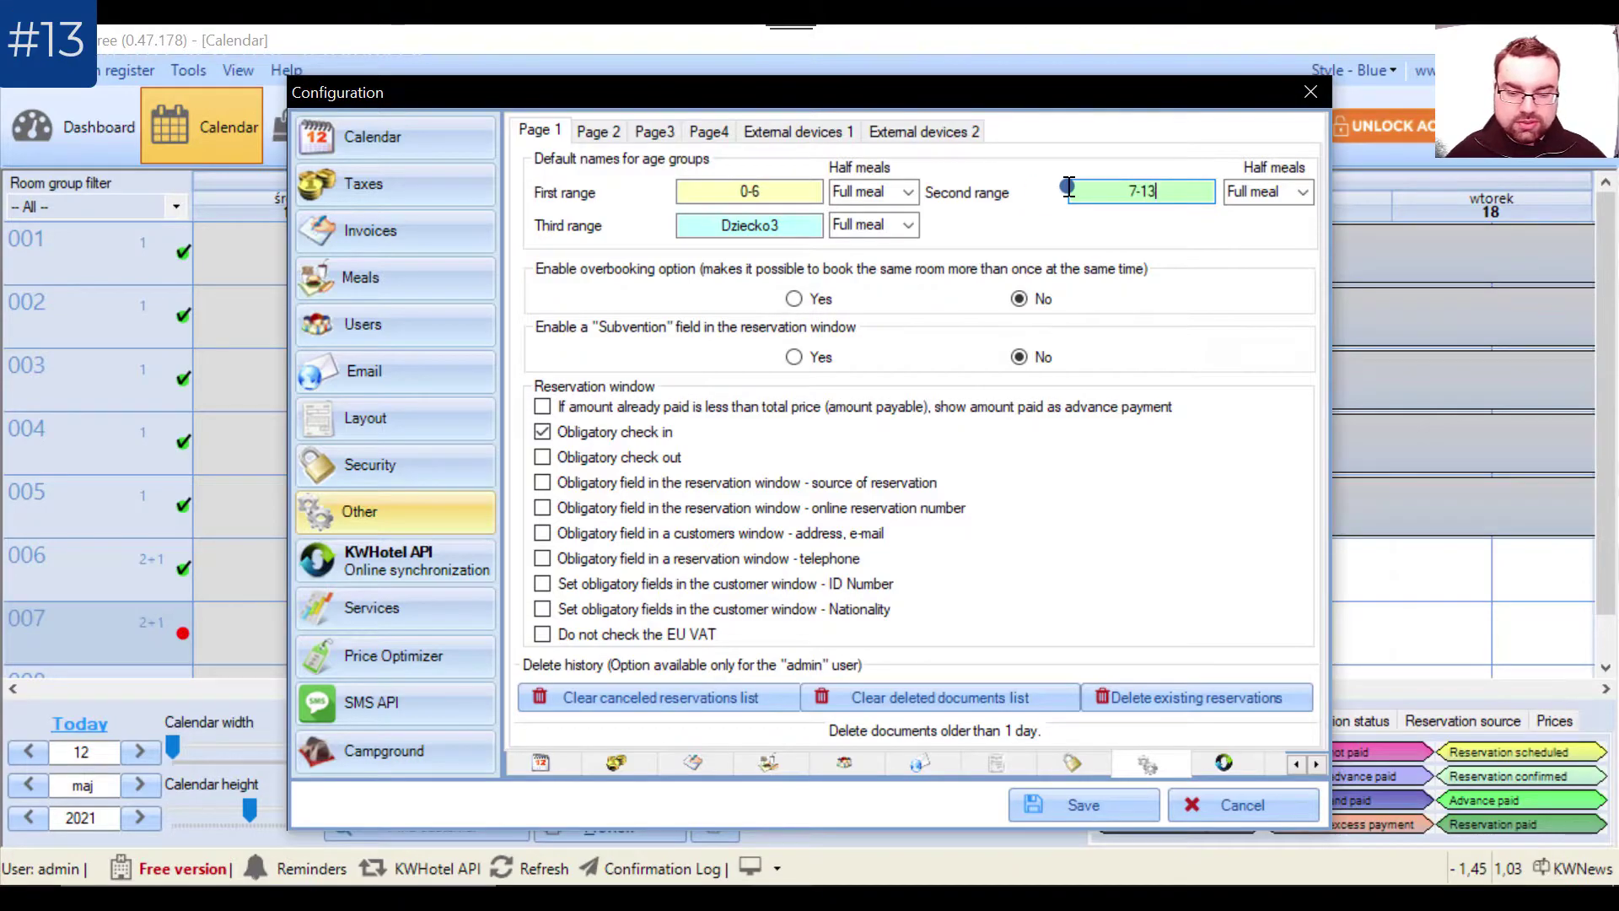
double_click(776, 223)
text(14-18)
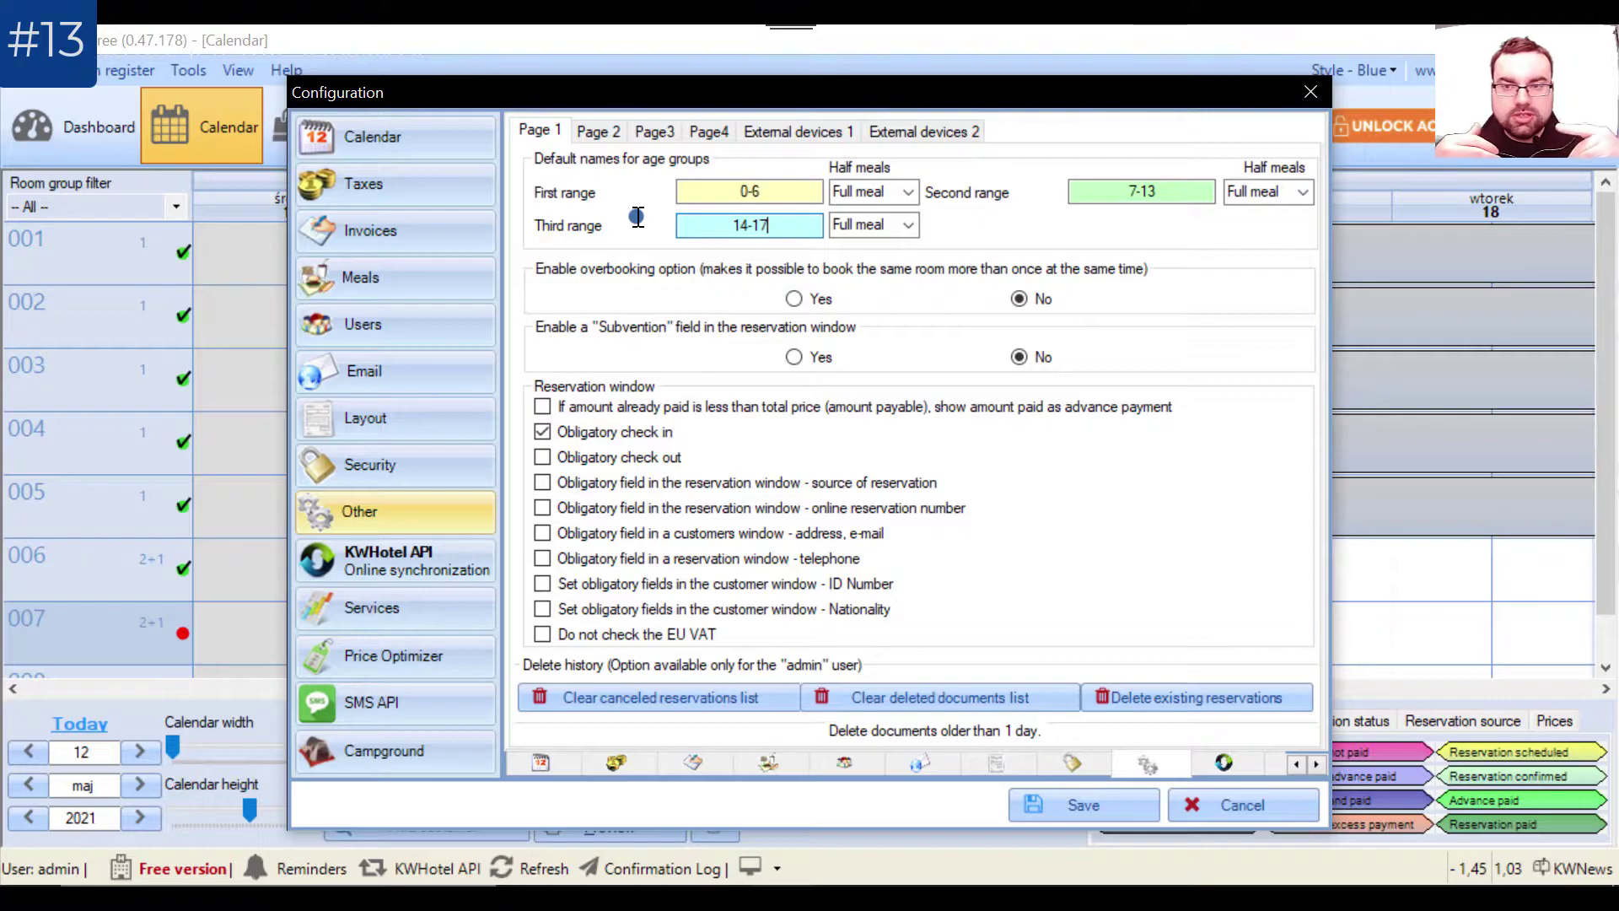
- Name the first age range Children and the second age range Elder people
double_click(763, 191)
text(Childre)
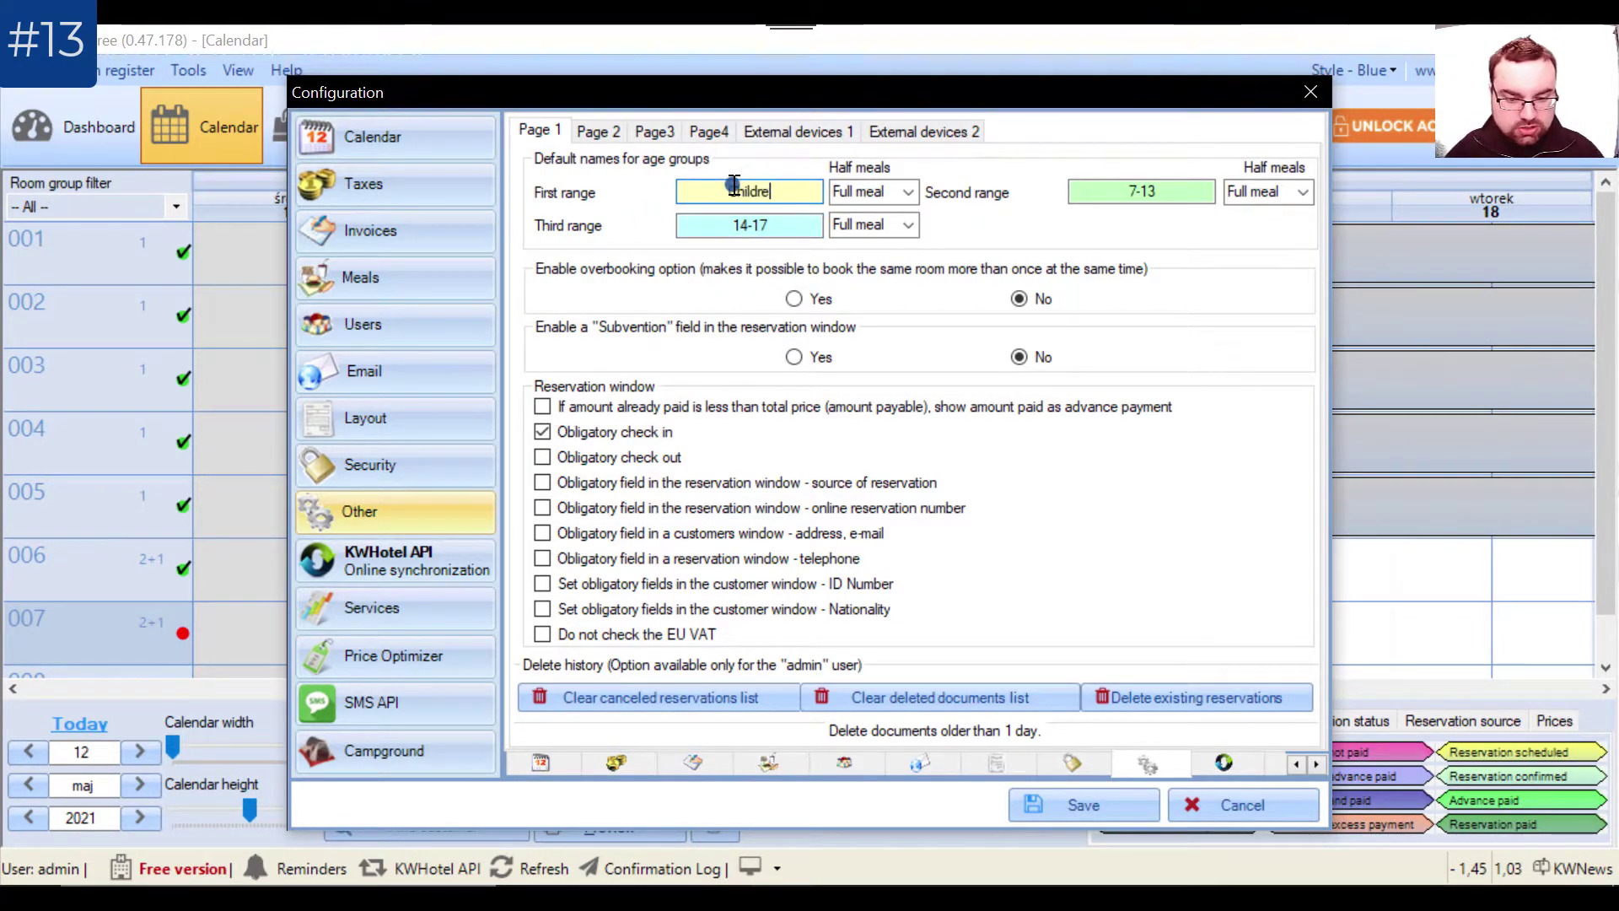
text(n 1-1)
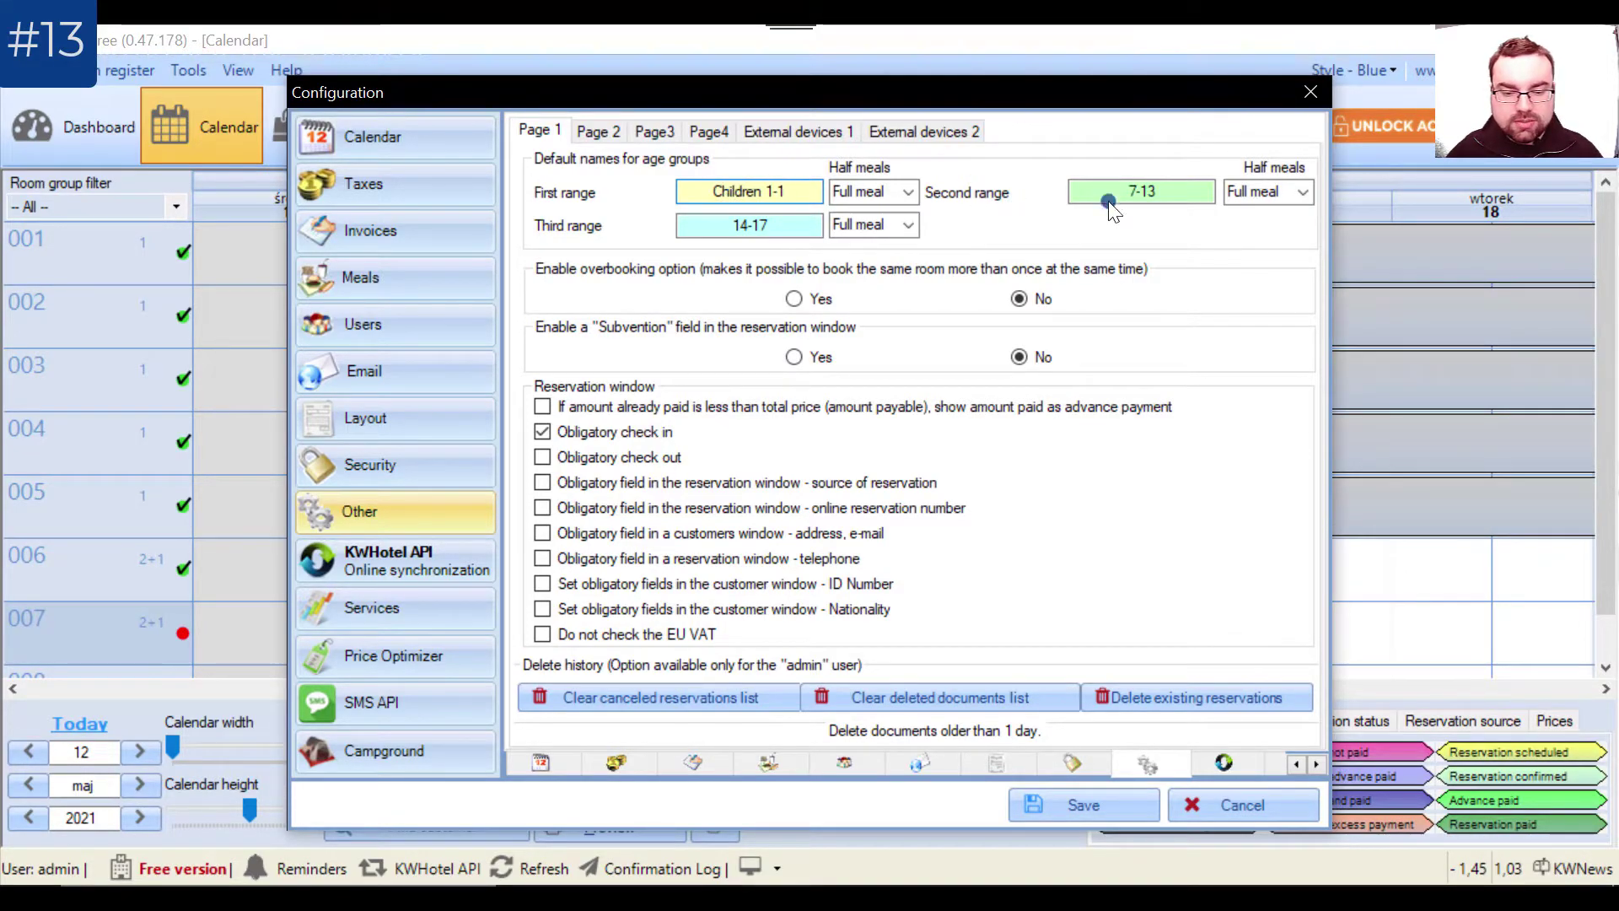
key(BackSpace)
key(BackSpace)
key(BackSpace)
key(BackSpace)
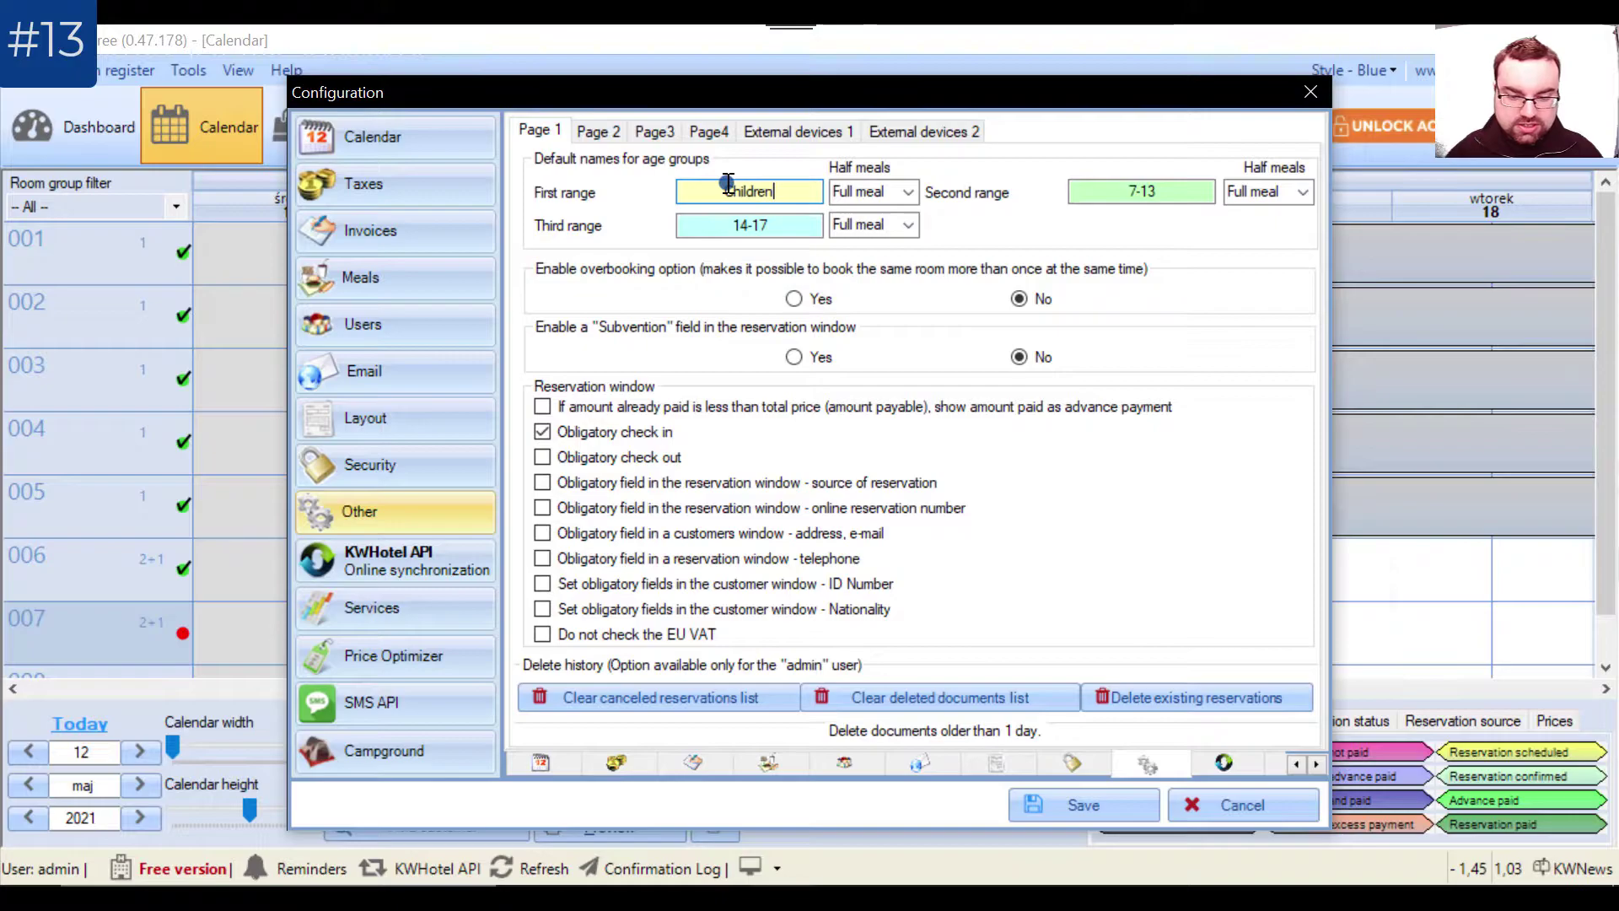
click(1173, 193)
text(Elder people)
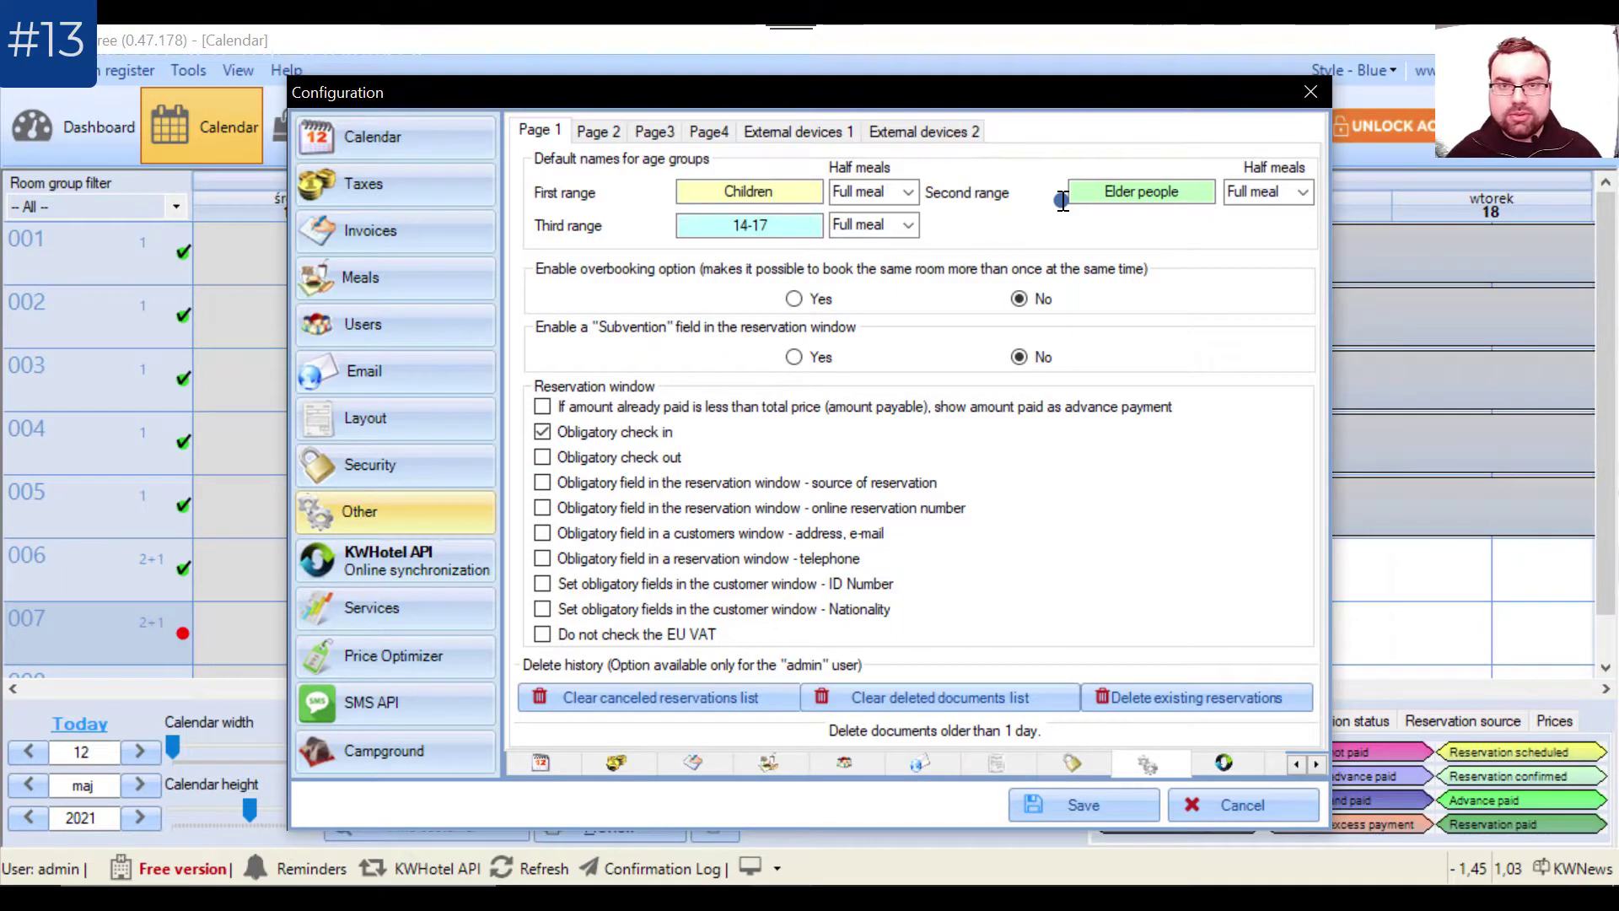
- Clear the word-based names and rename the first age range 0-6 and the second age range 7-13
double_click(792, 190)
drag(1197, 190, 1079, 192)
key(BackSpace)
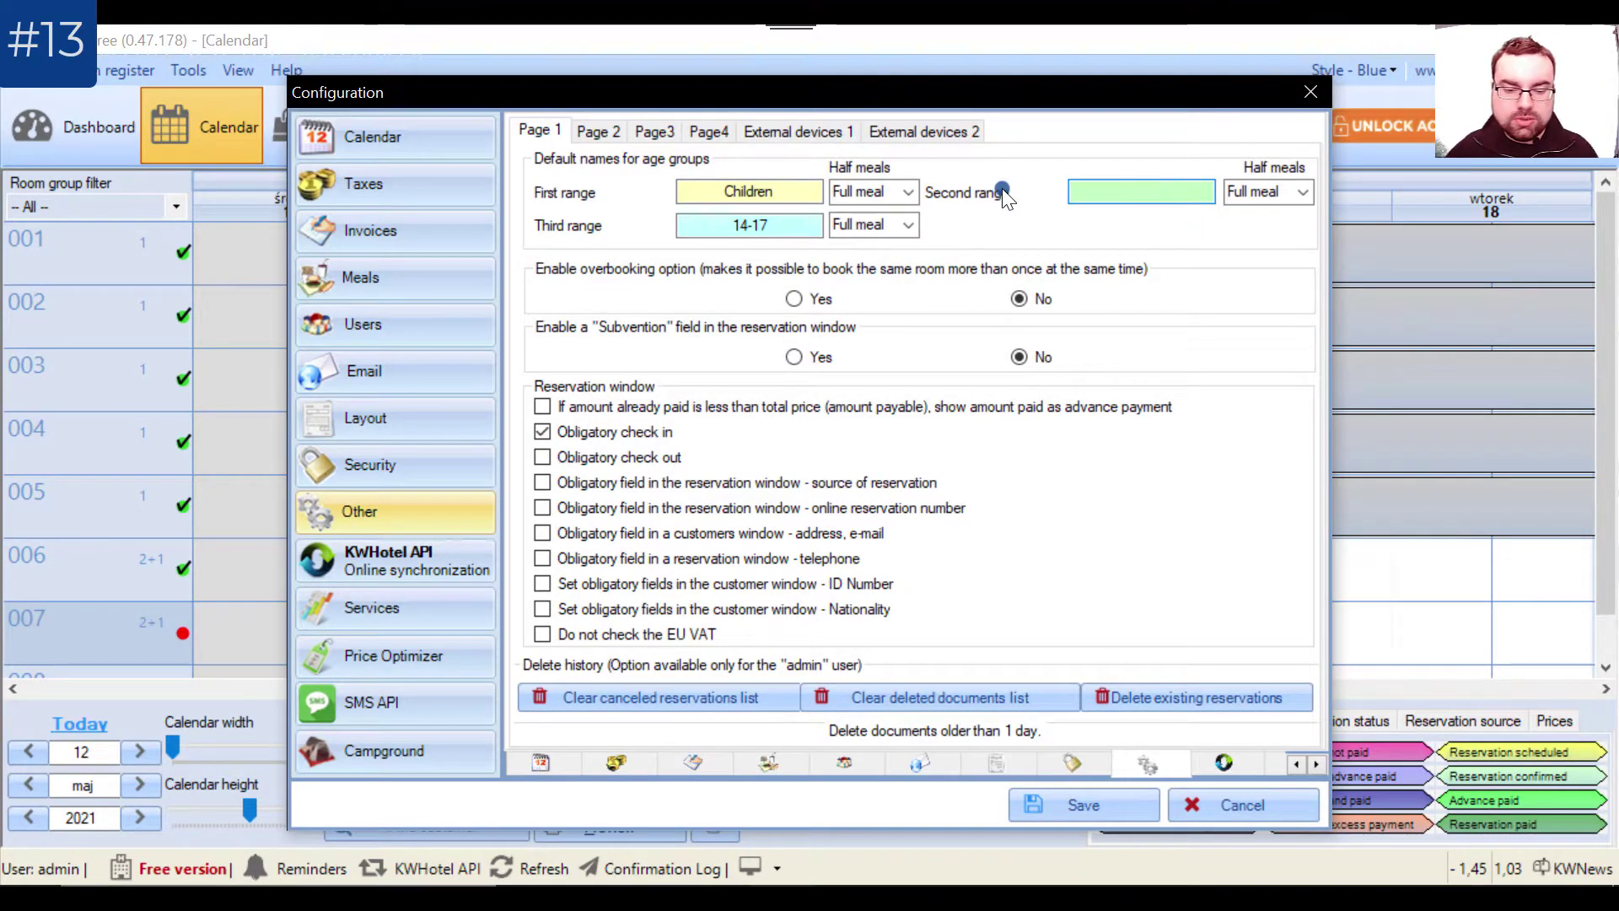
drag(809, 191, 681, 183)
text(0-6)
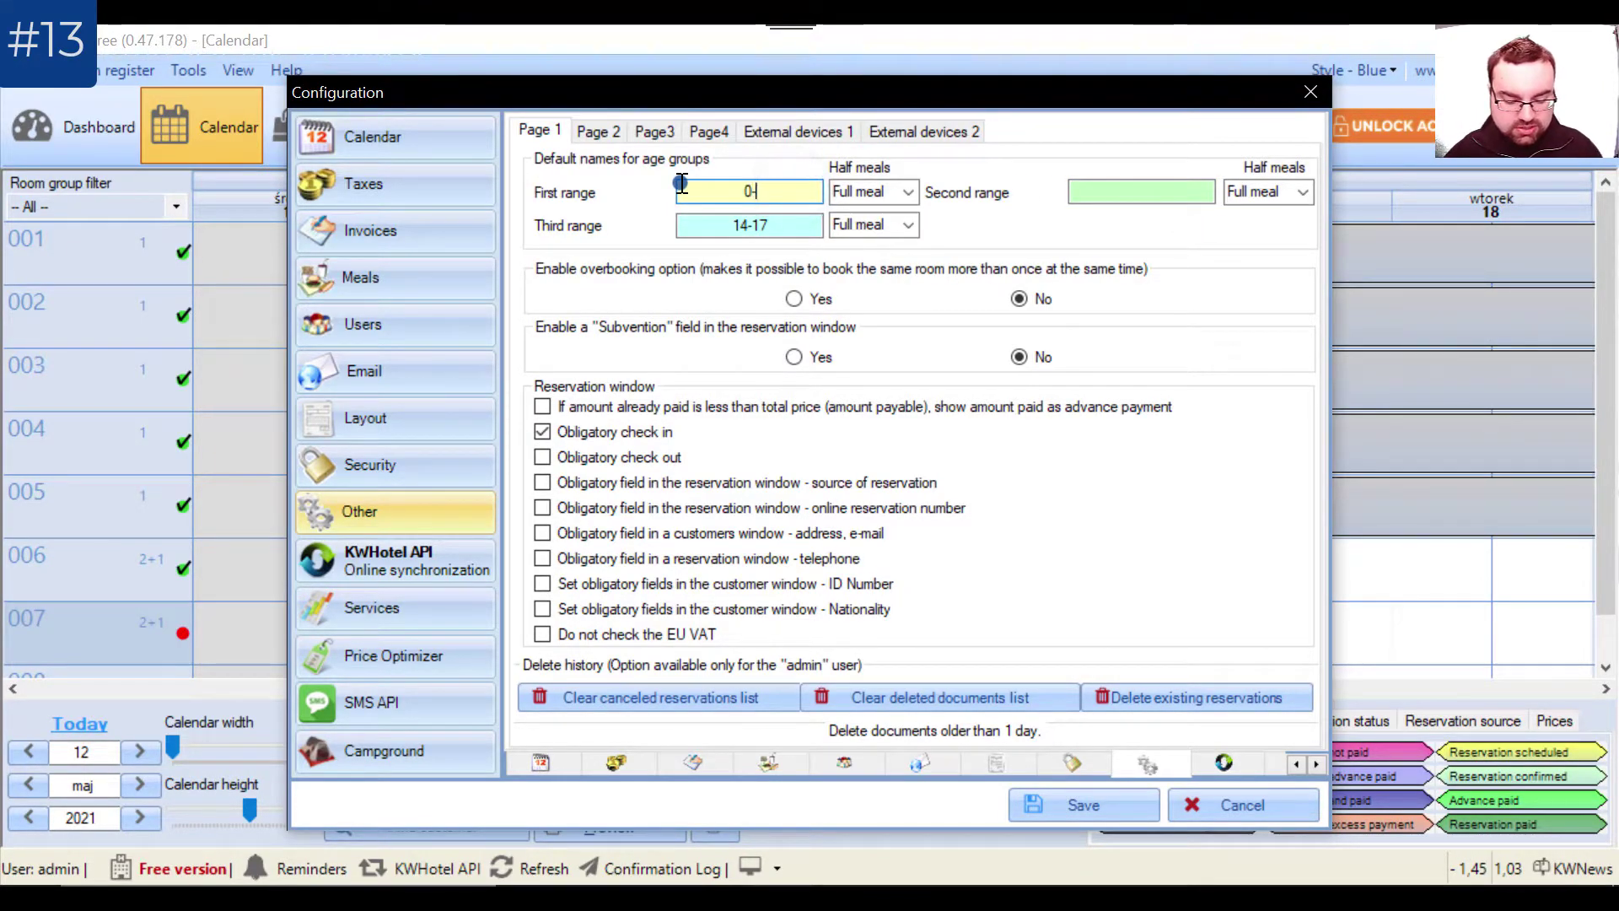
click(1119, 194)
text(7-13)
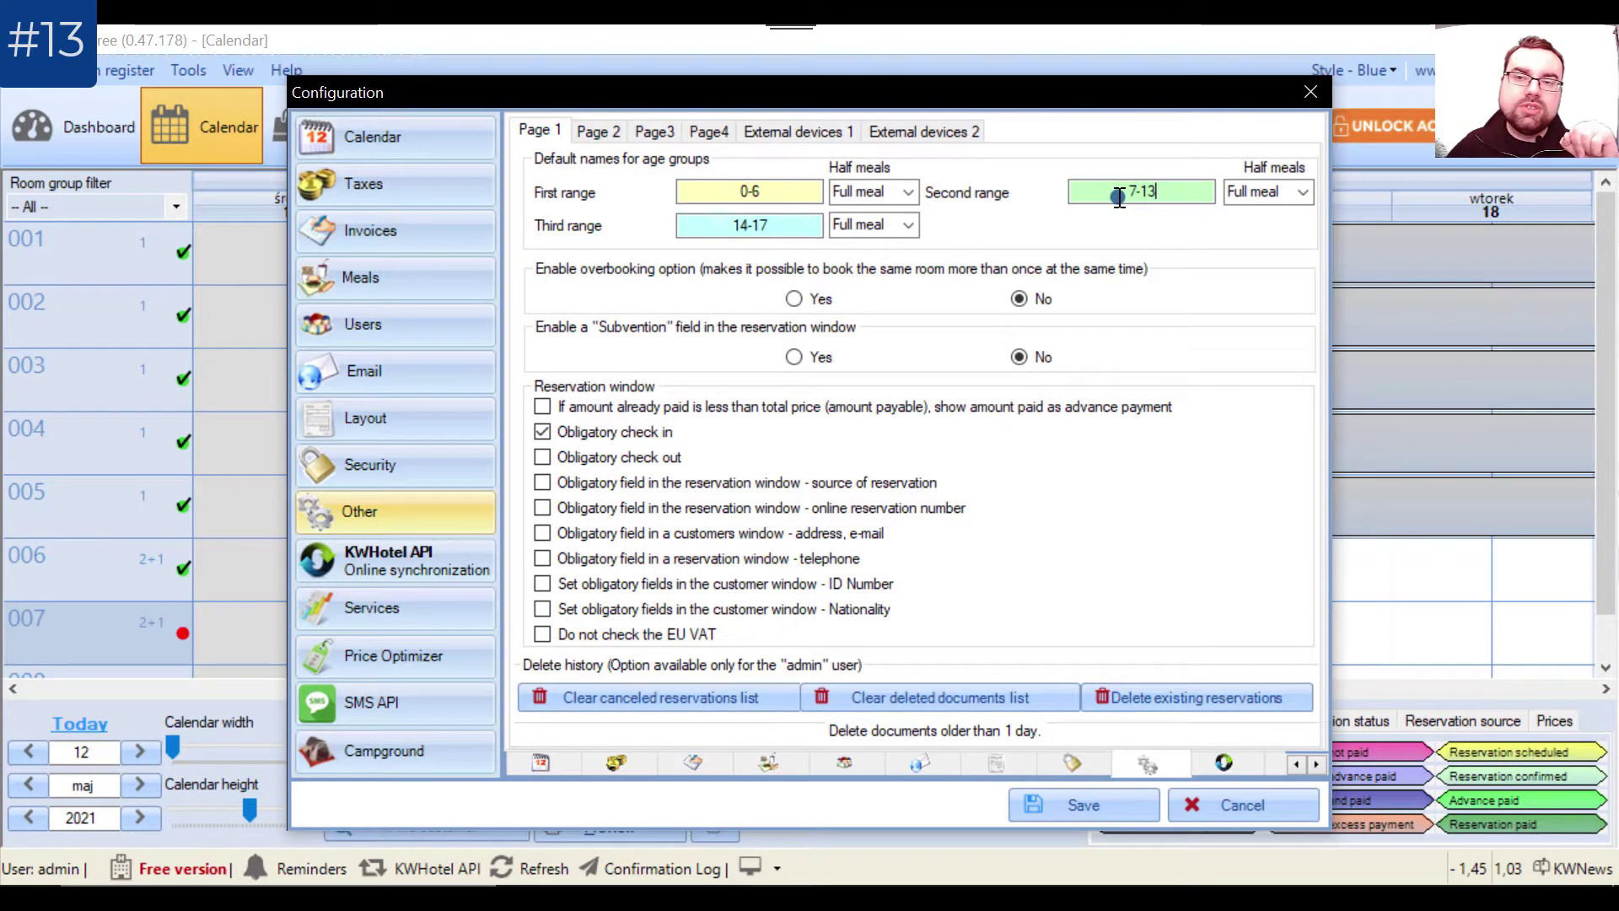
- Switch the first age range's meal option to Half meals and back to Full meal
key(Tab)
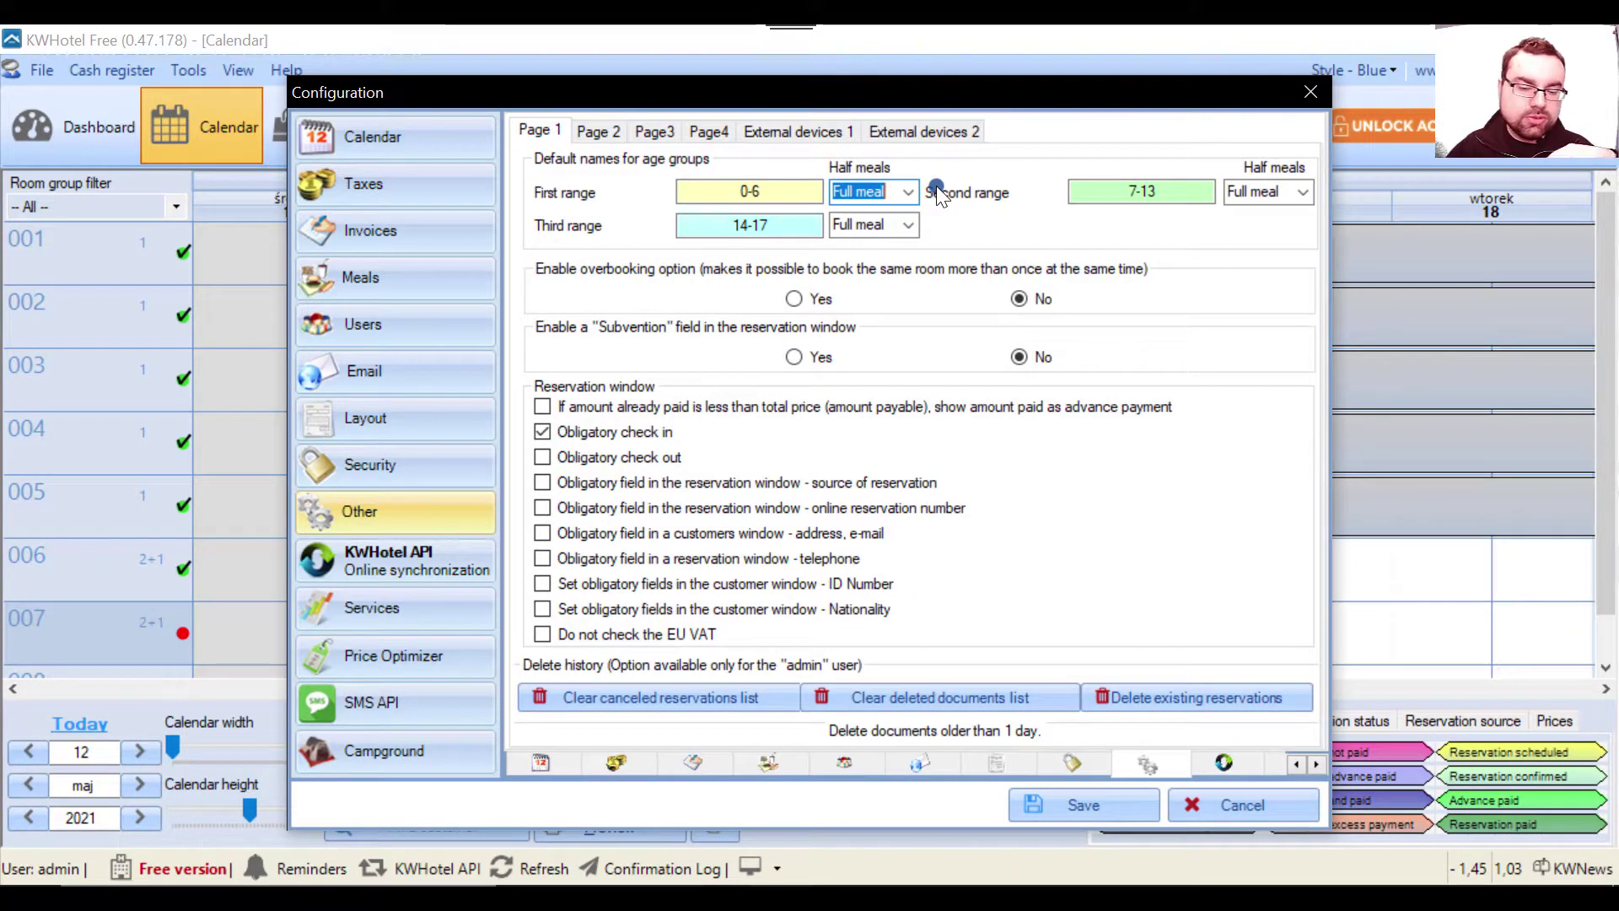
click(876, 192)
click(912, 193)
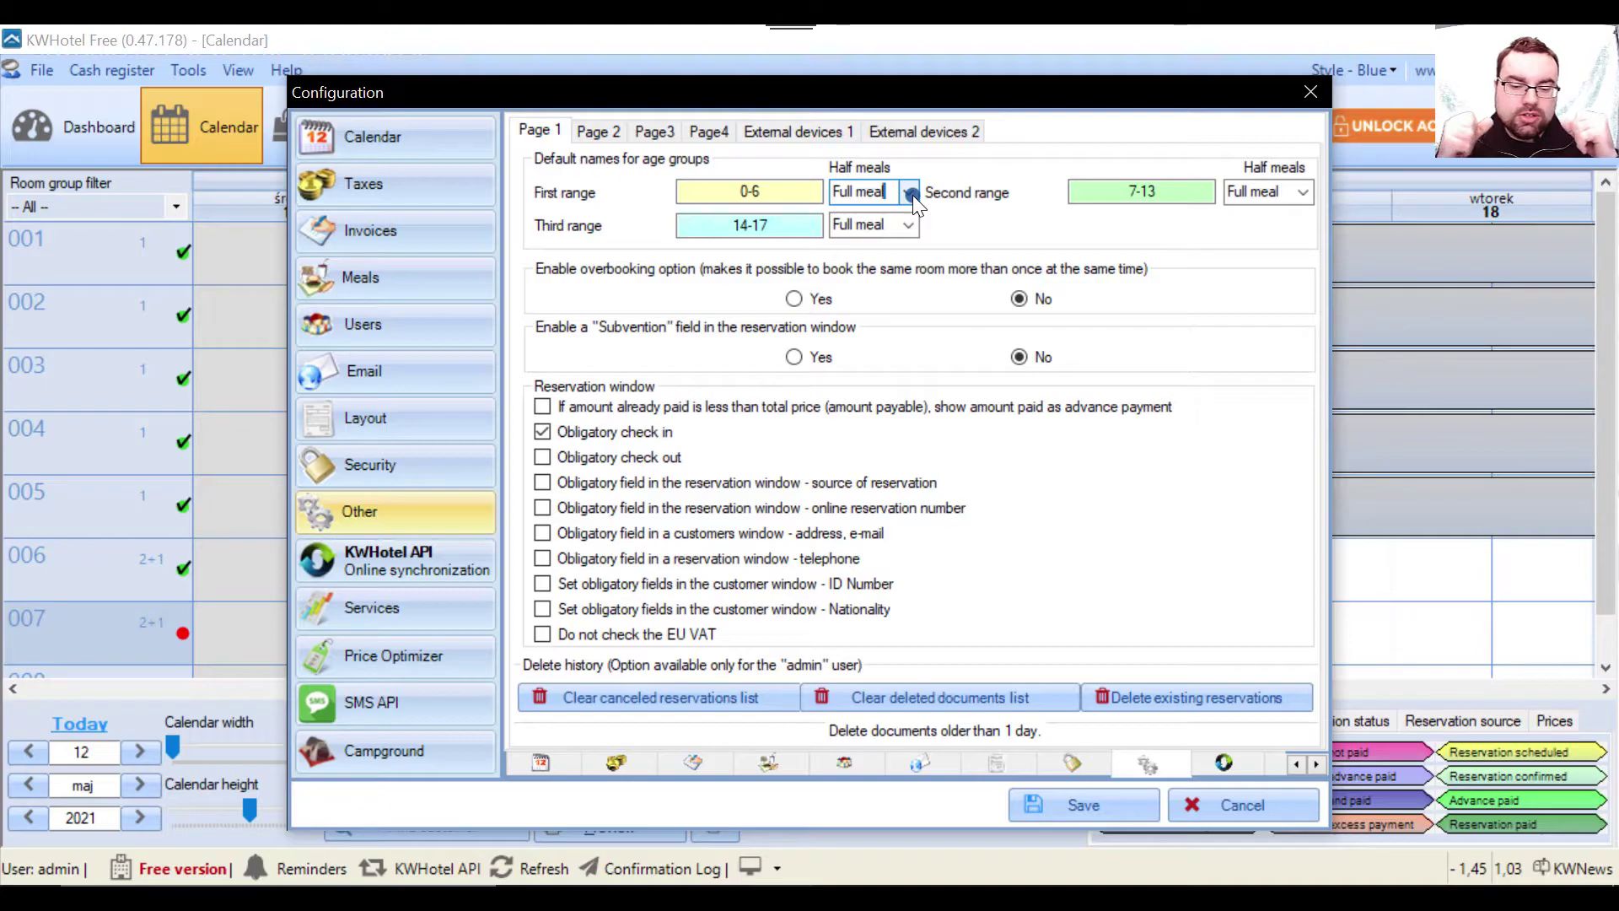
click(912, 196)
click(912, 196)
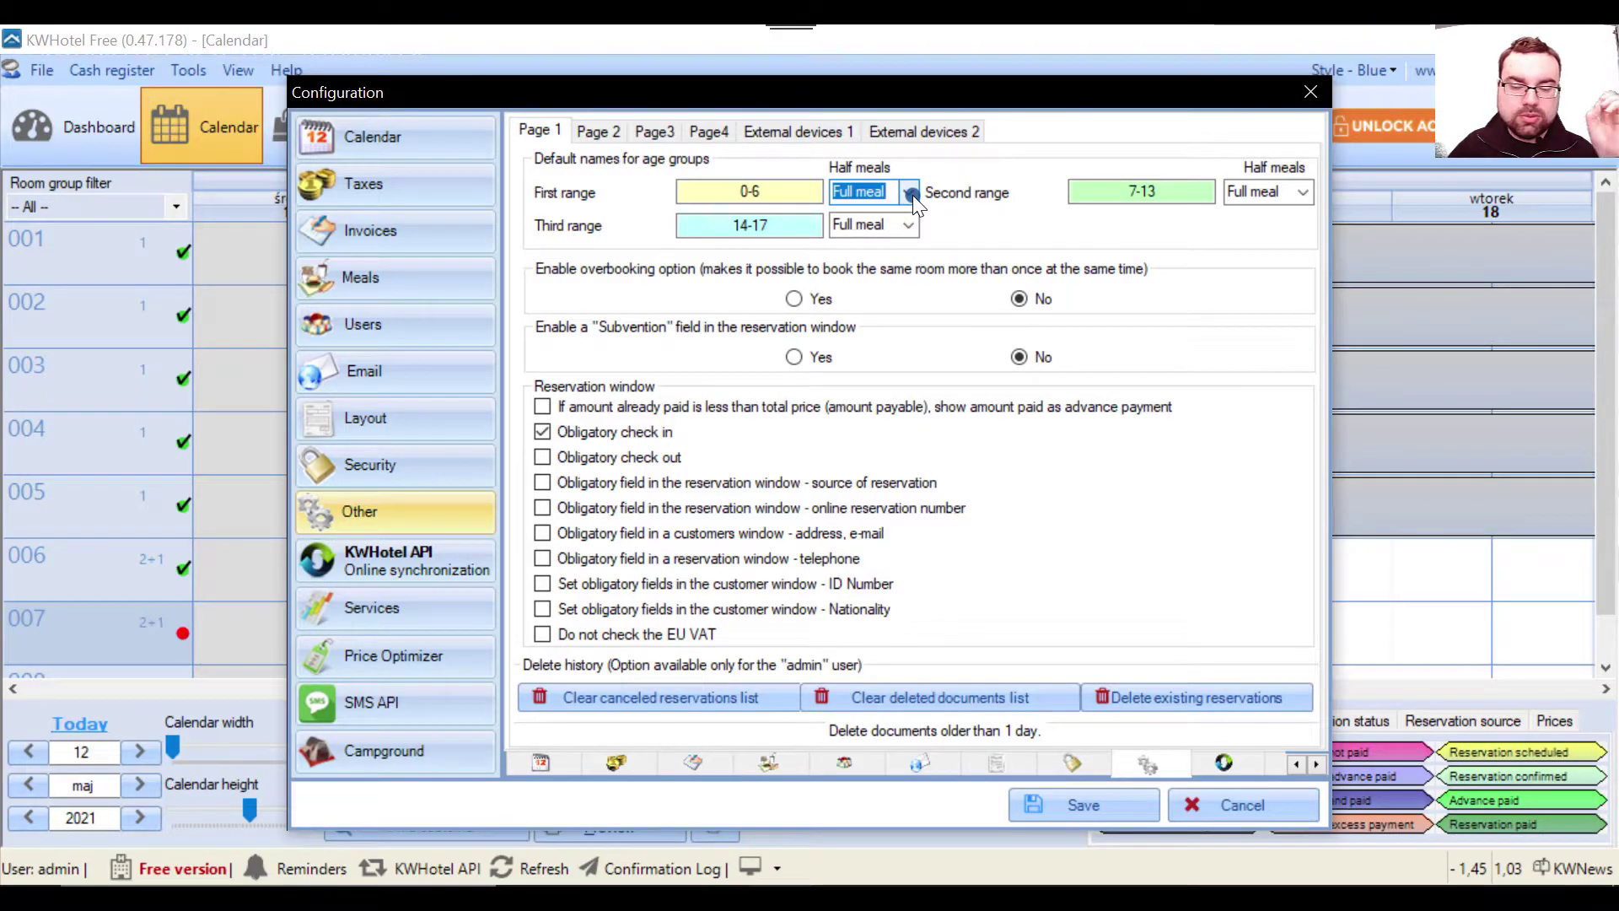
click(909, 193)
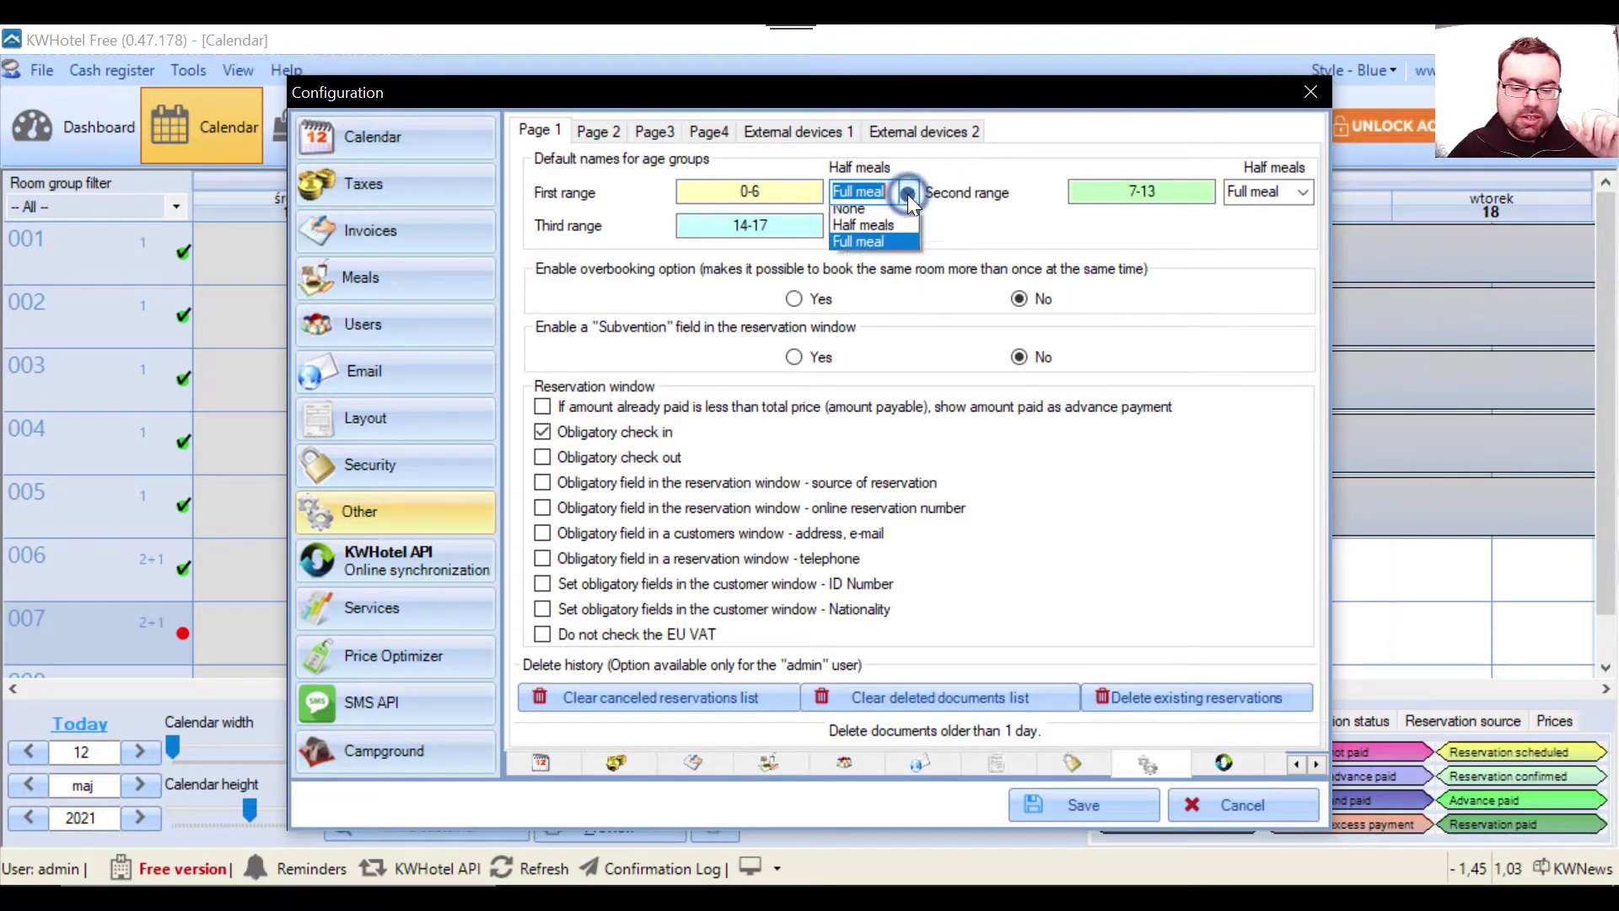
click(891, 226)
click(912, 193)
click(911, 196)
click(909, 192)
click(876, 246)
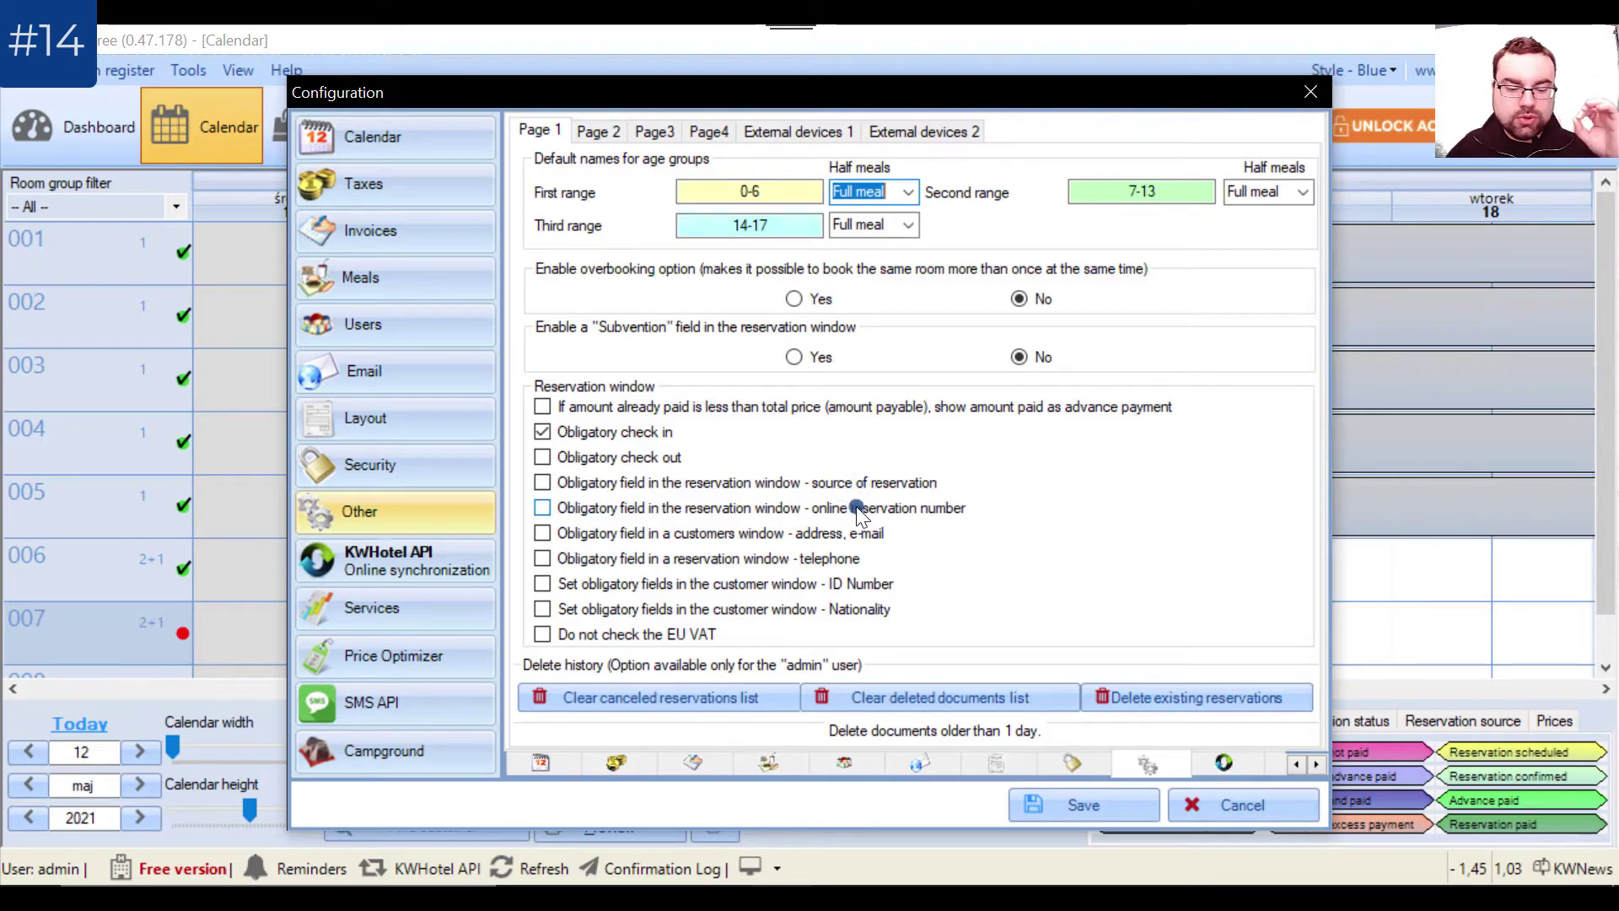
- Make the source of reservation an obligatory field in the reservation window and save the configuration
click(847, 480)
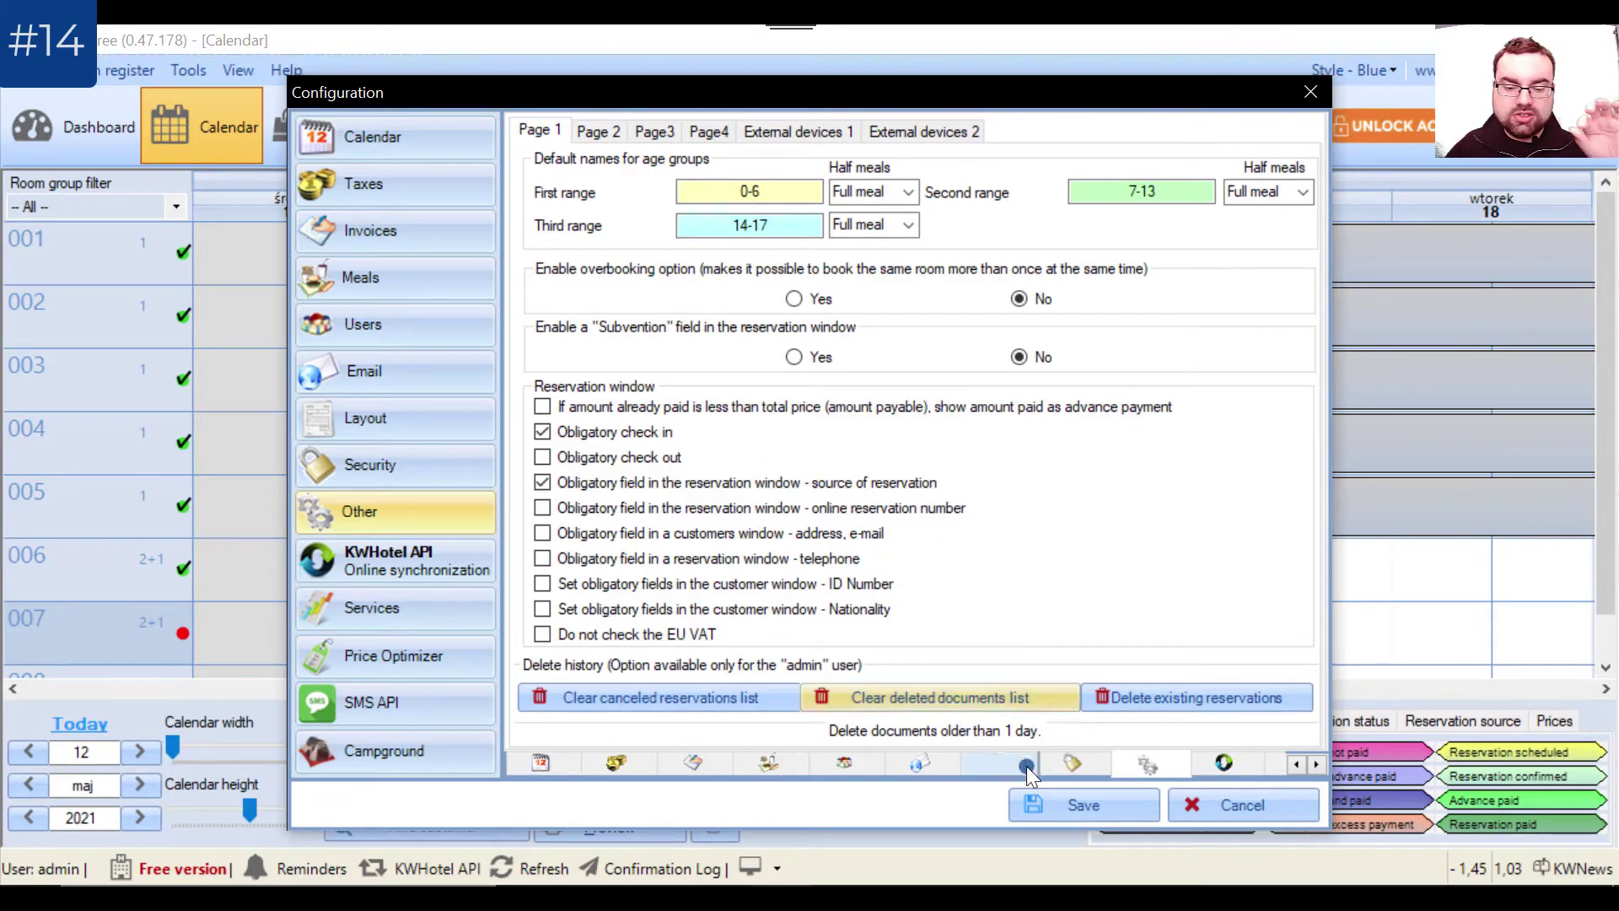
click(1081, 801)
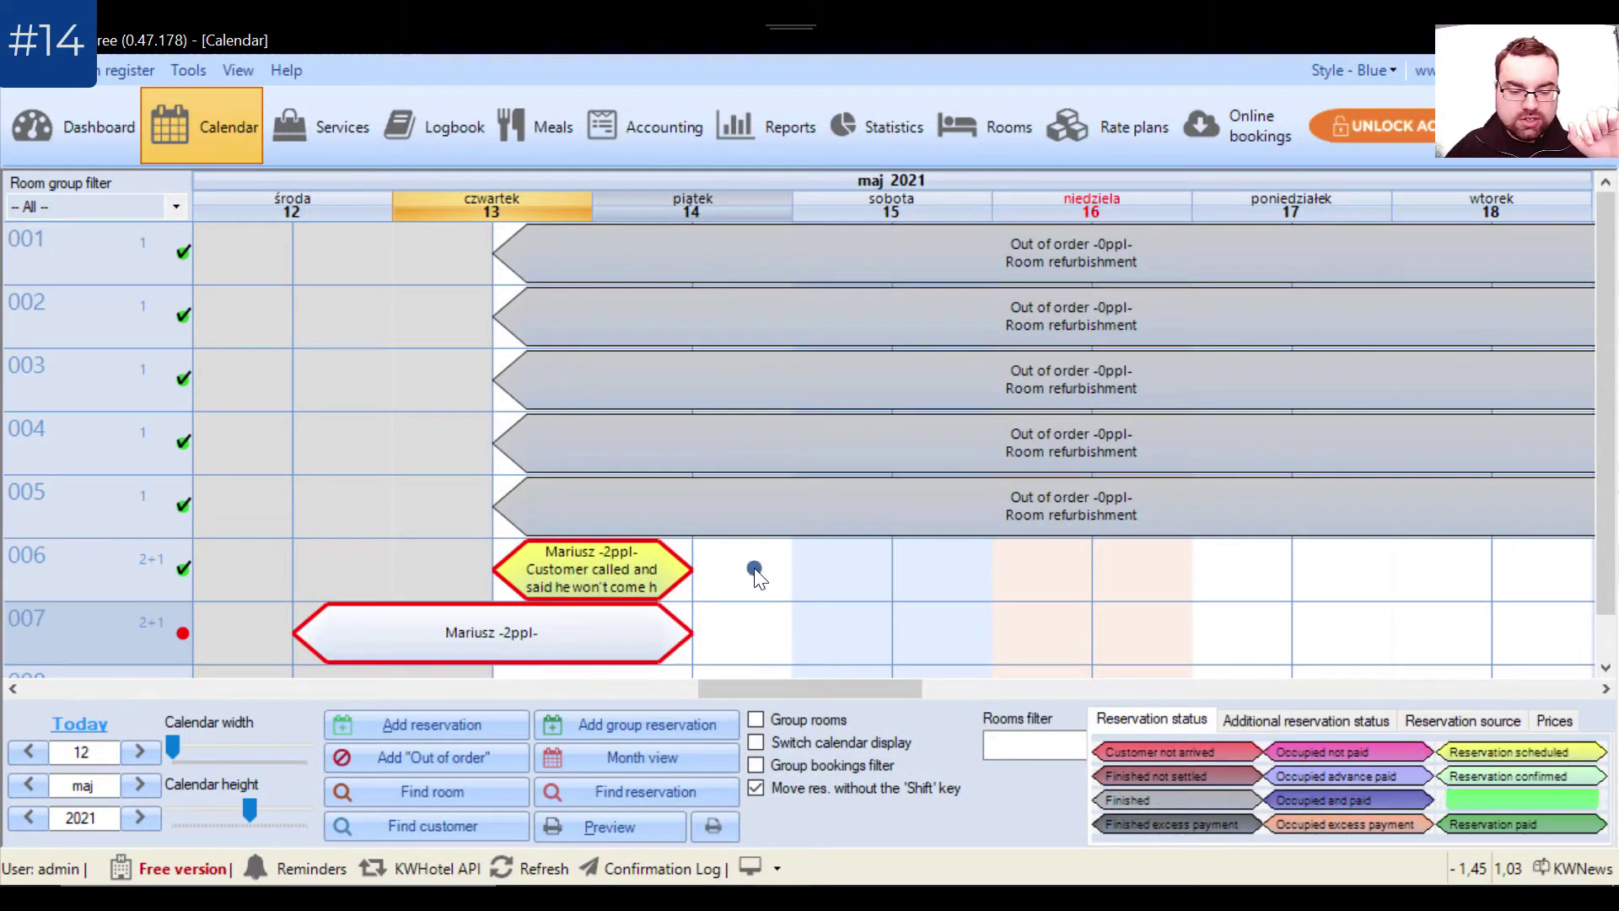
- Create a room 006 reservation for 14–15 May with the existing customer and try to save it
click(754, 568)
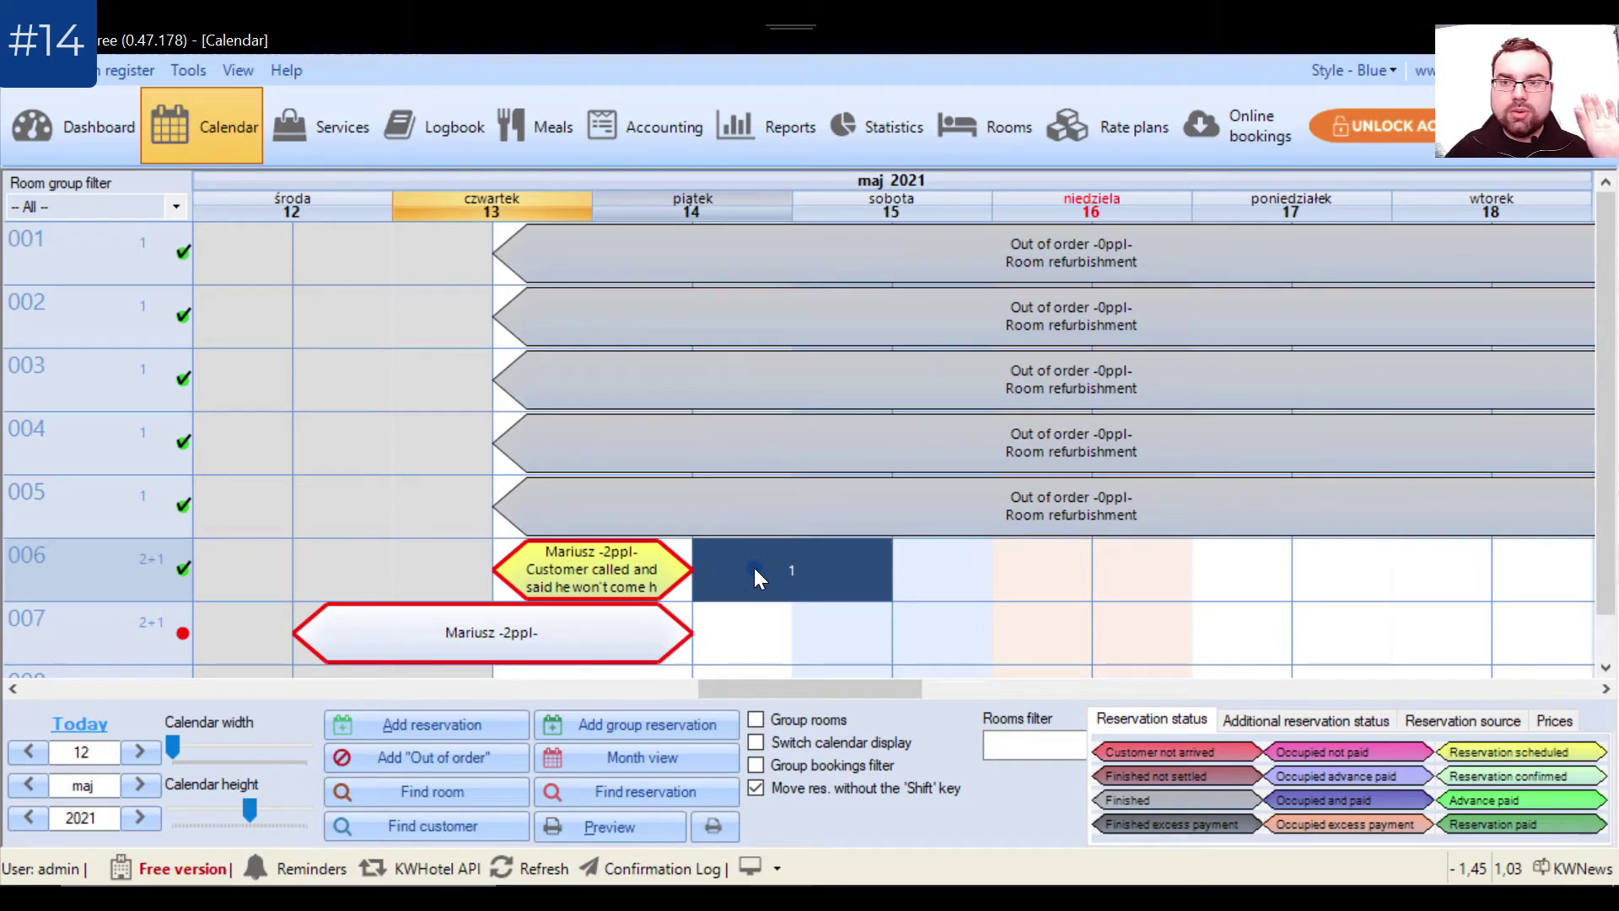
double_click(753, 569)
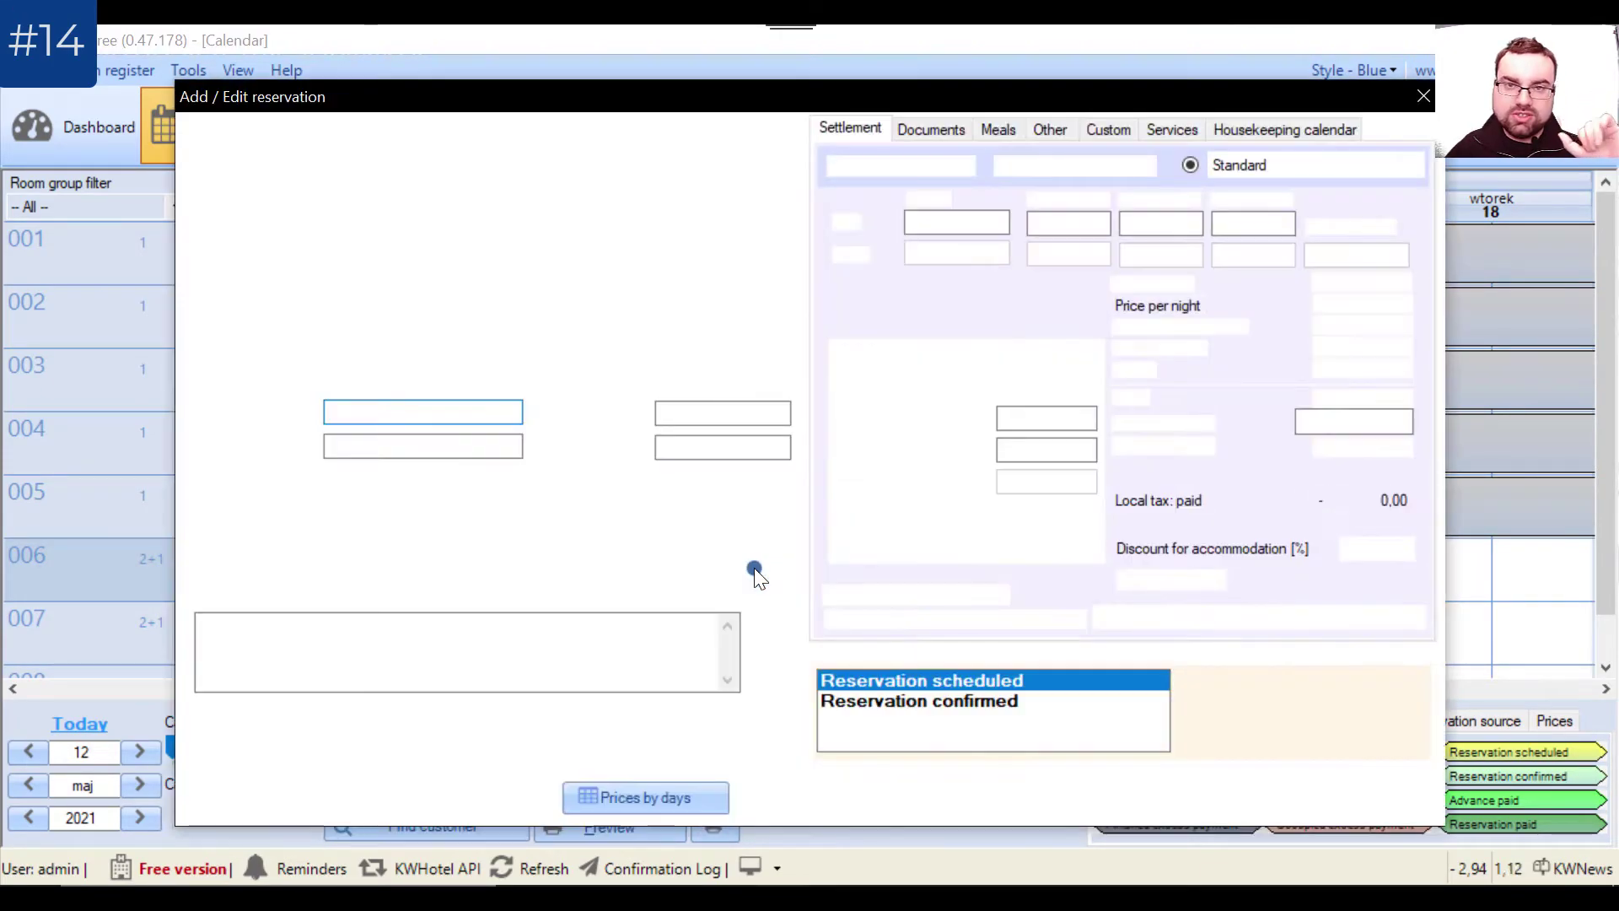
text(Mariusz)
click(403, 463)
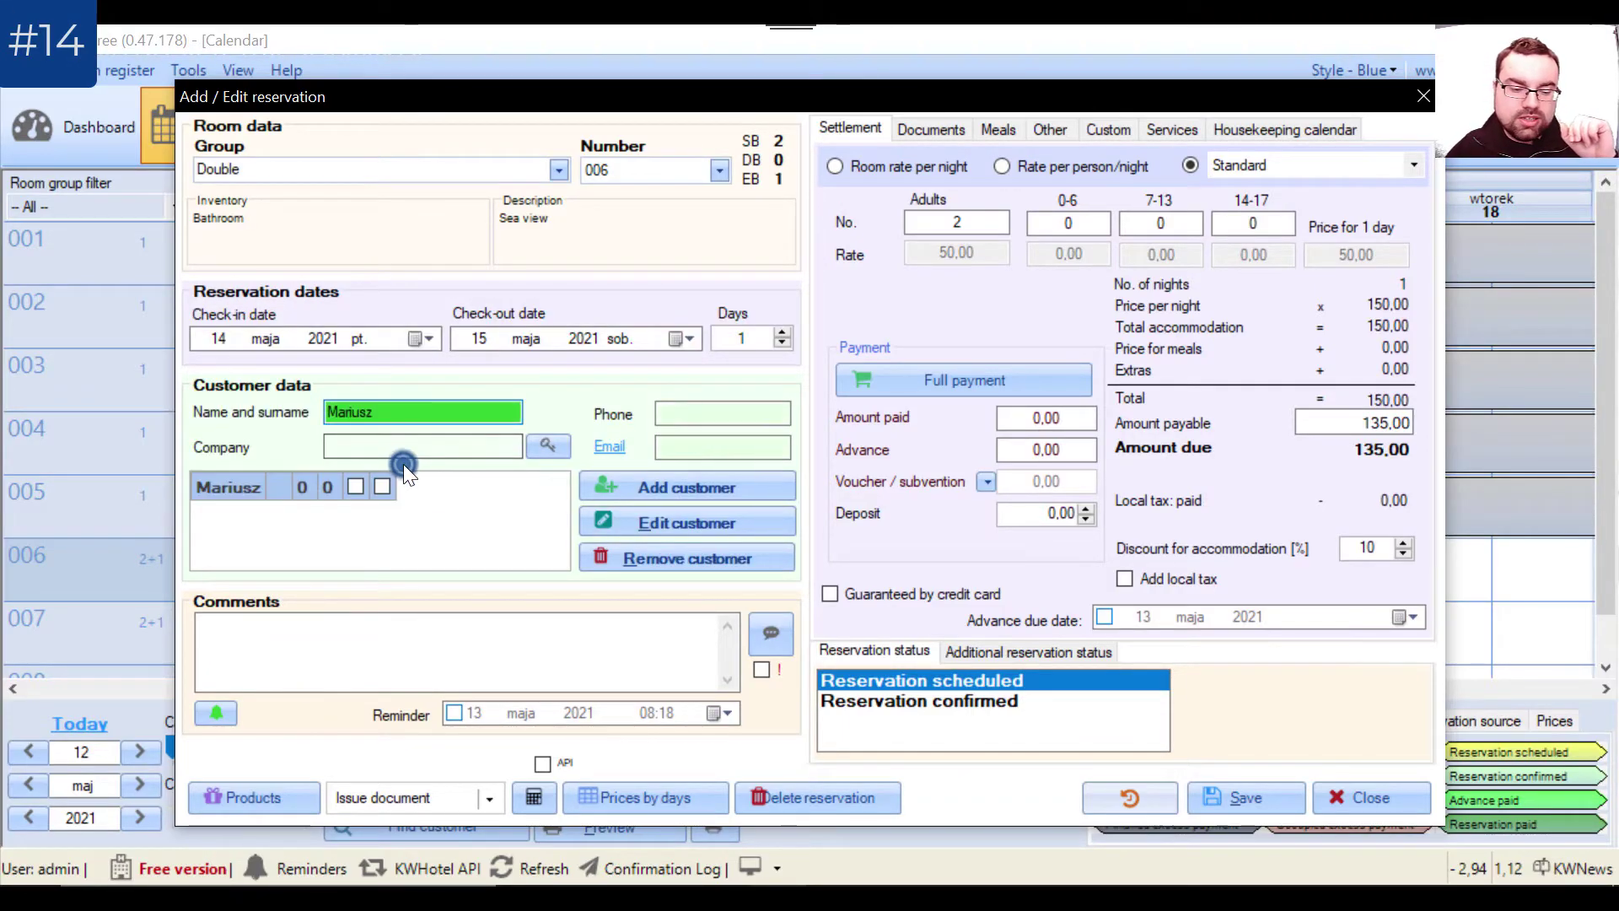
click(1254, 798)
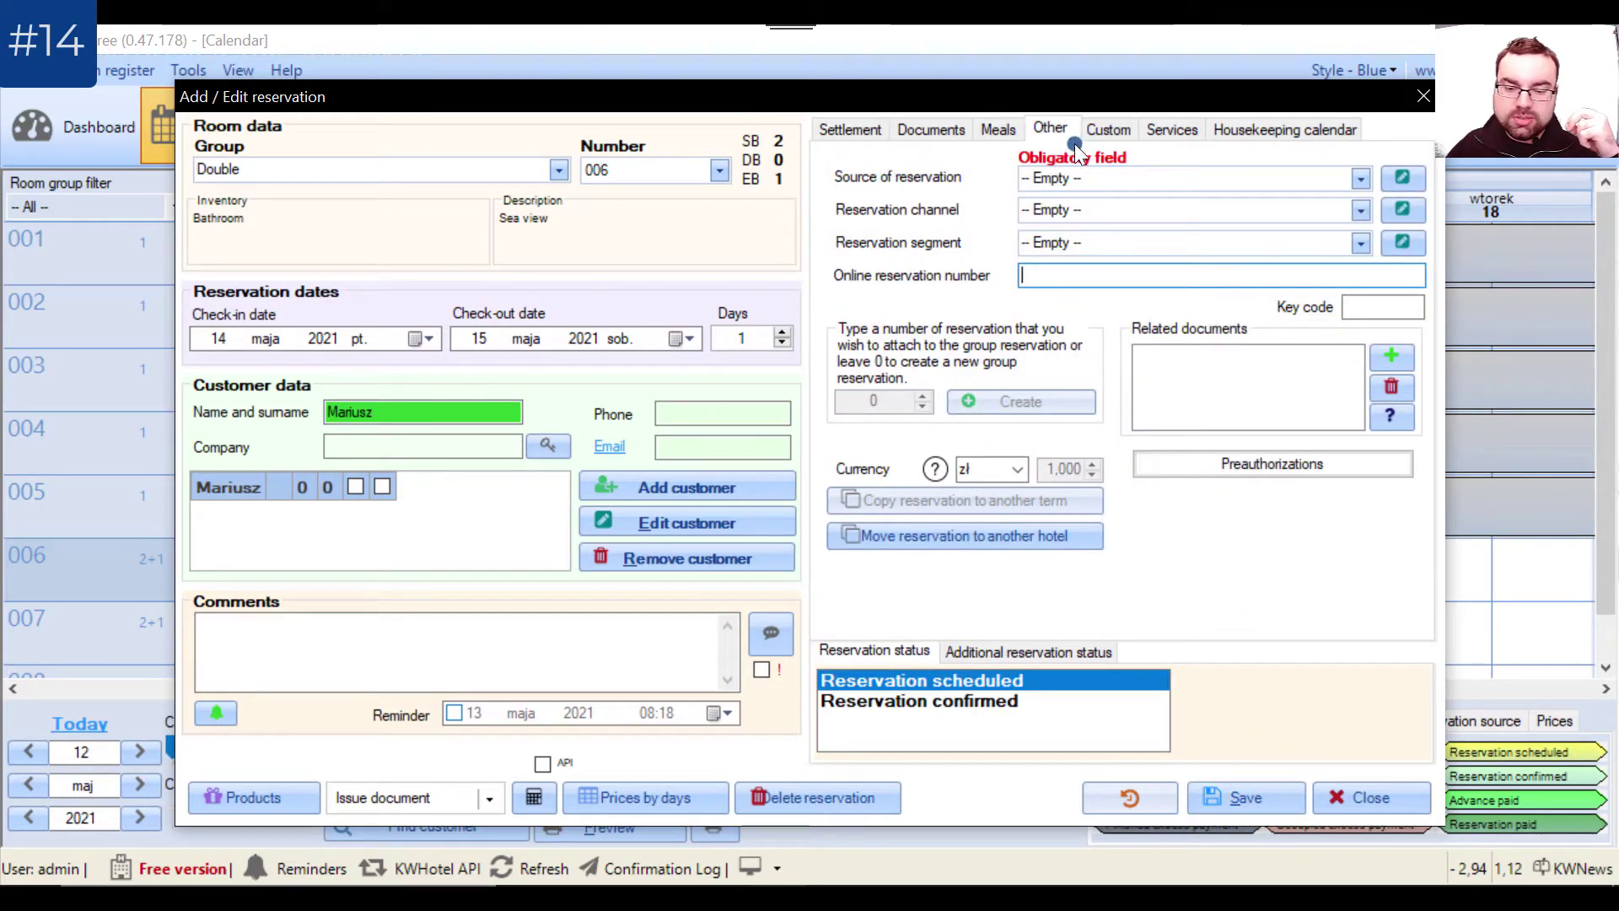
- Set the obligatory source of reservation to Walk-in and save the room 006 reservation
click(1109, 181)
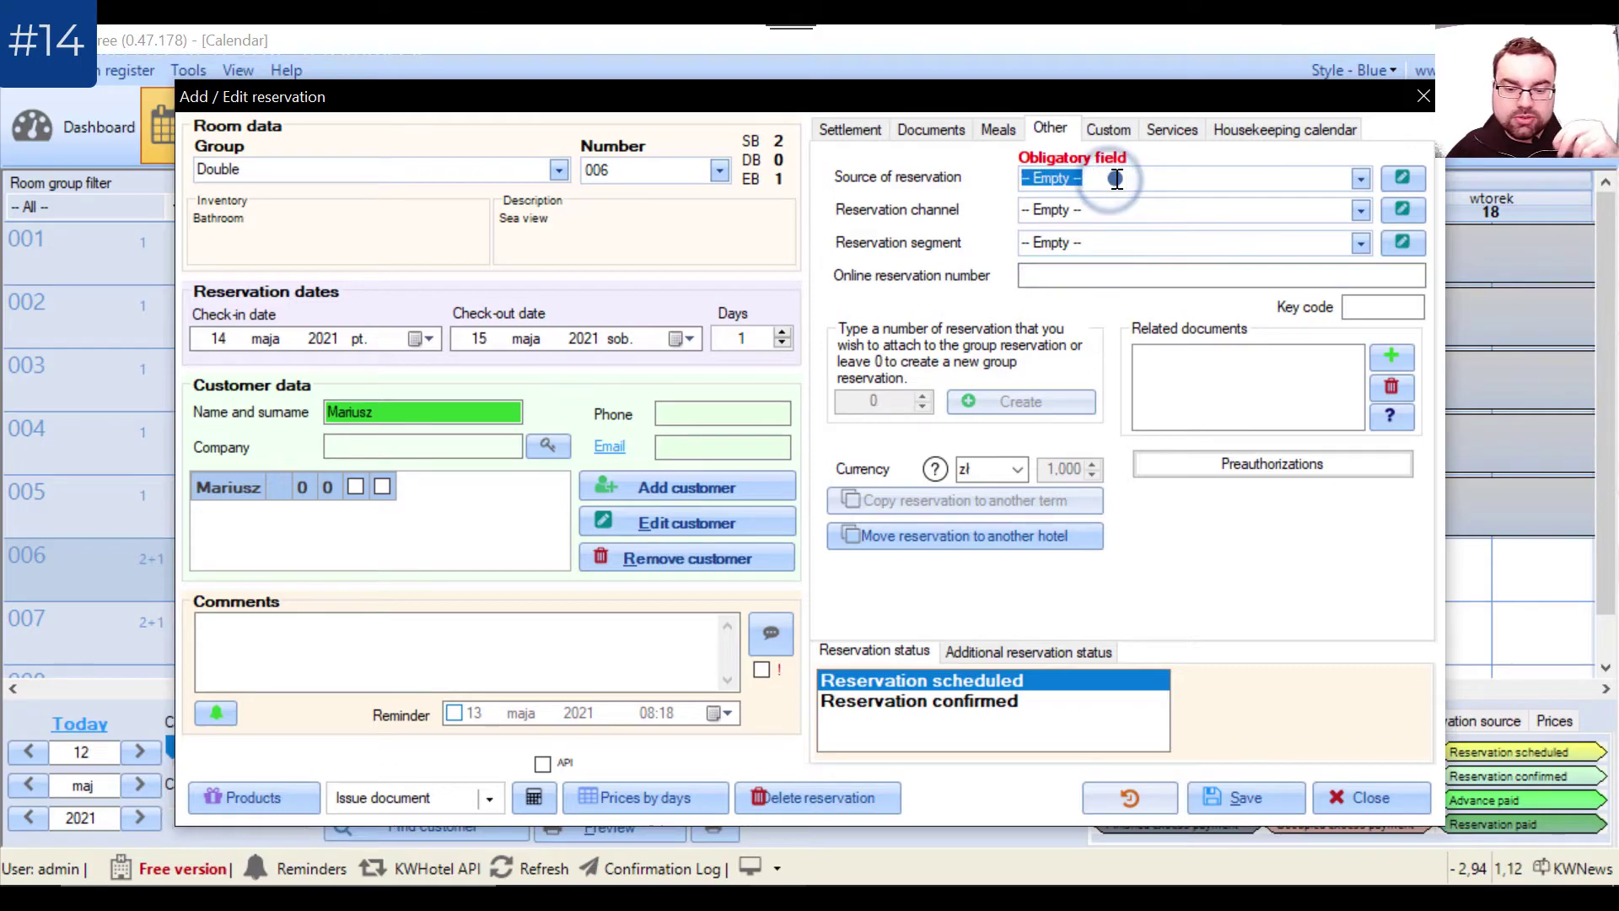
text(Walk-in)
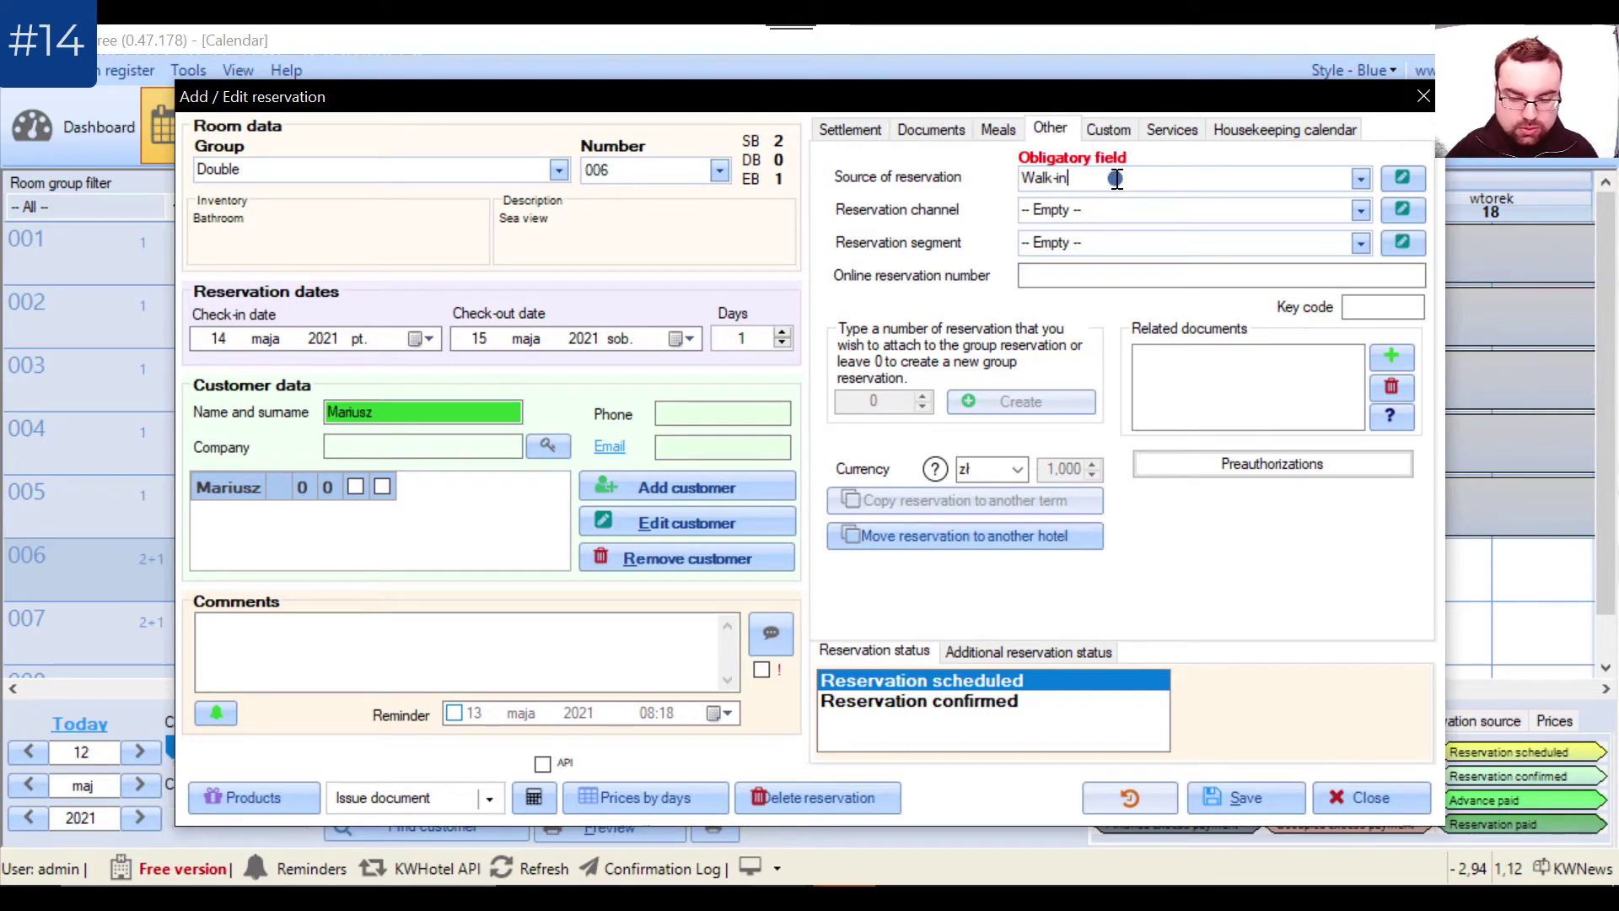
click(1361, 179)
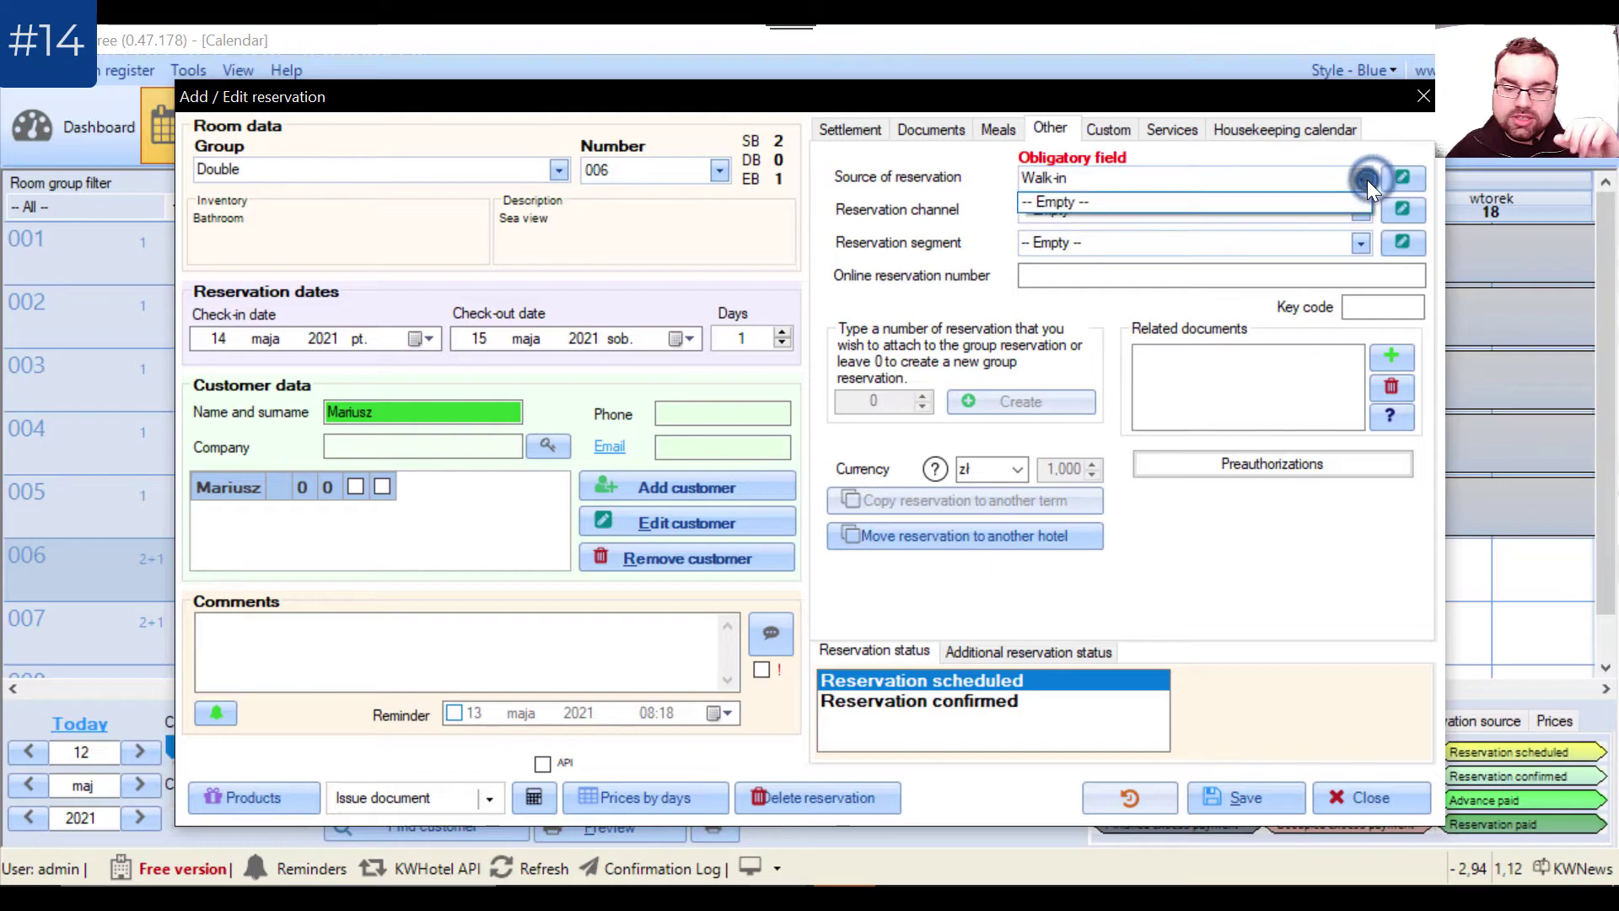
click(1361, 179)
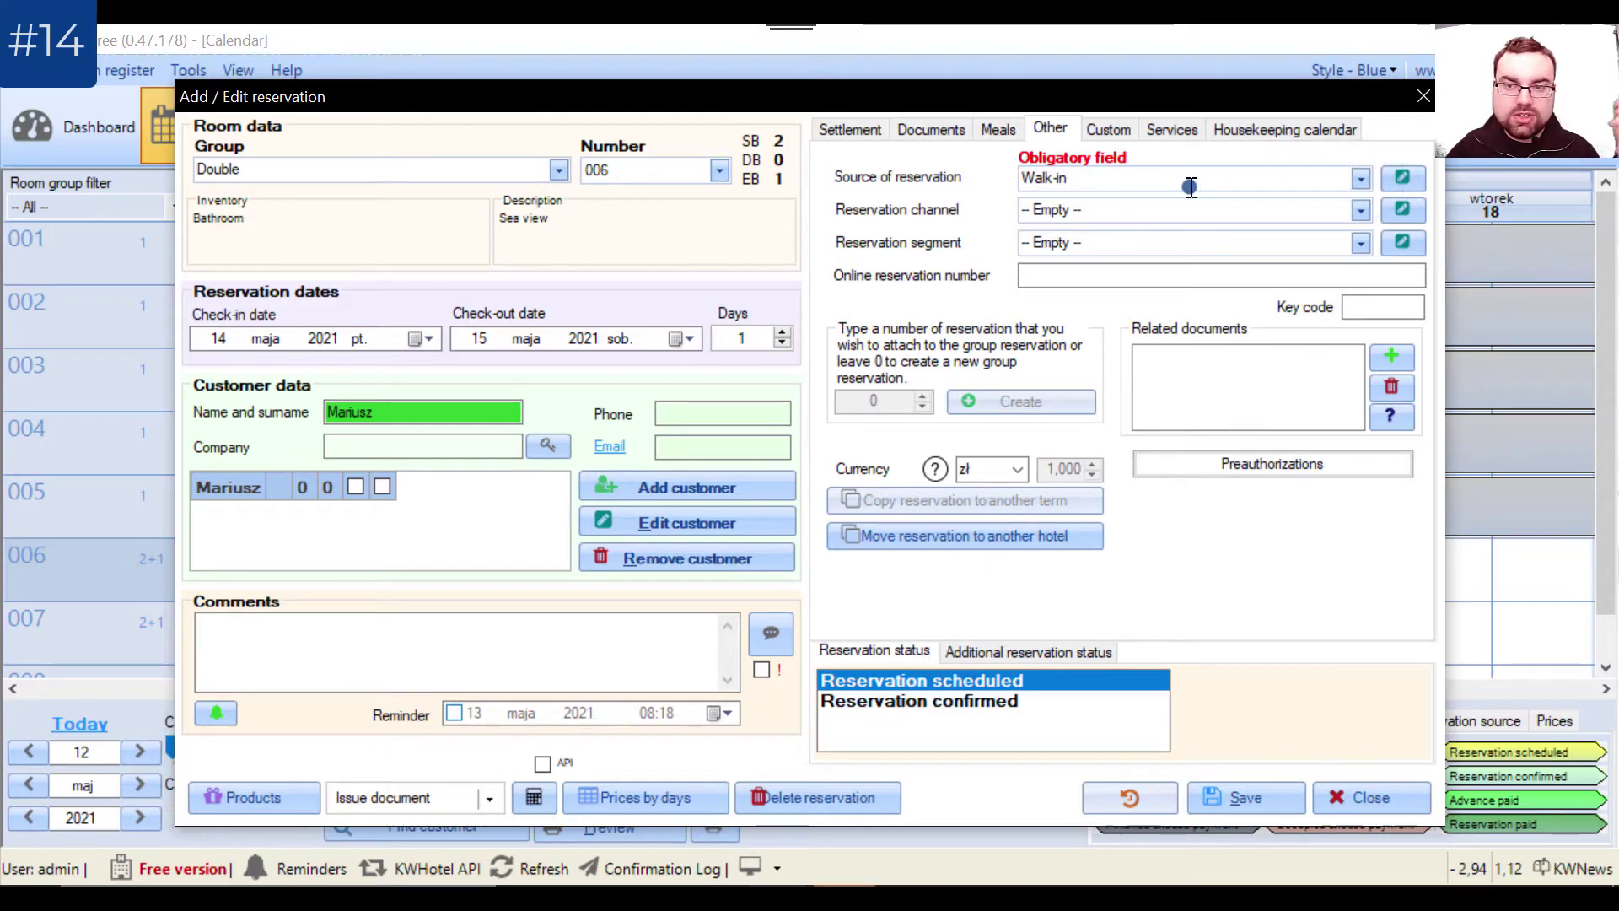
click(1257, 790)
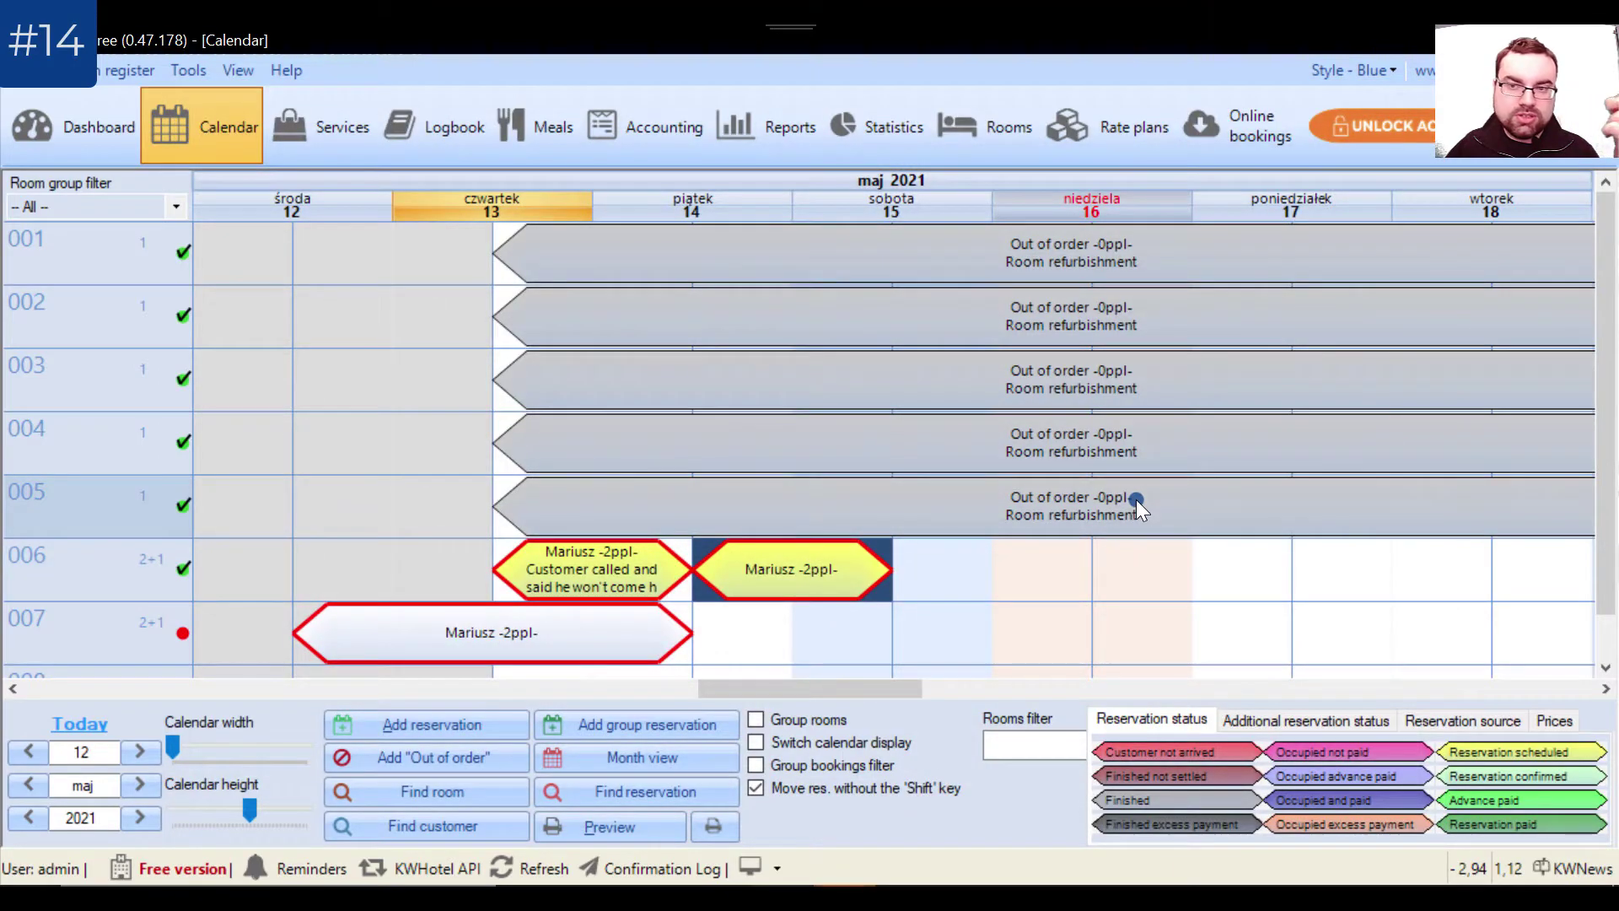
- Enable "Do not allow check-in before keys are handed to a guest" in the configuration's Other settings and save
mouse_move(1136, 498)
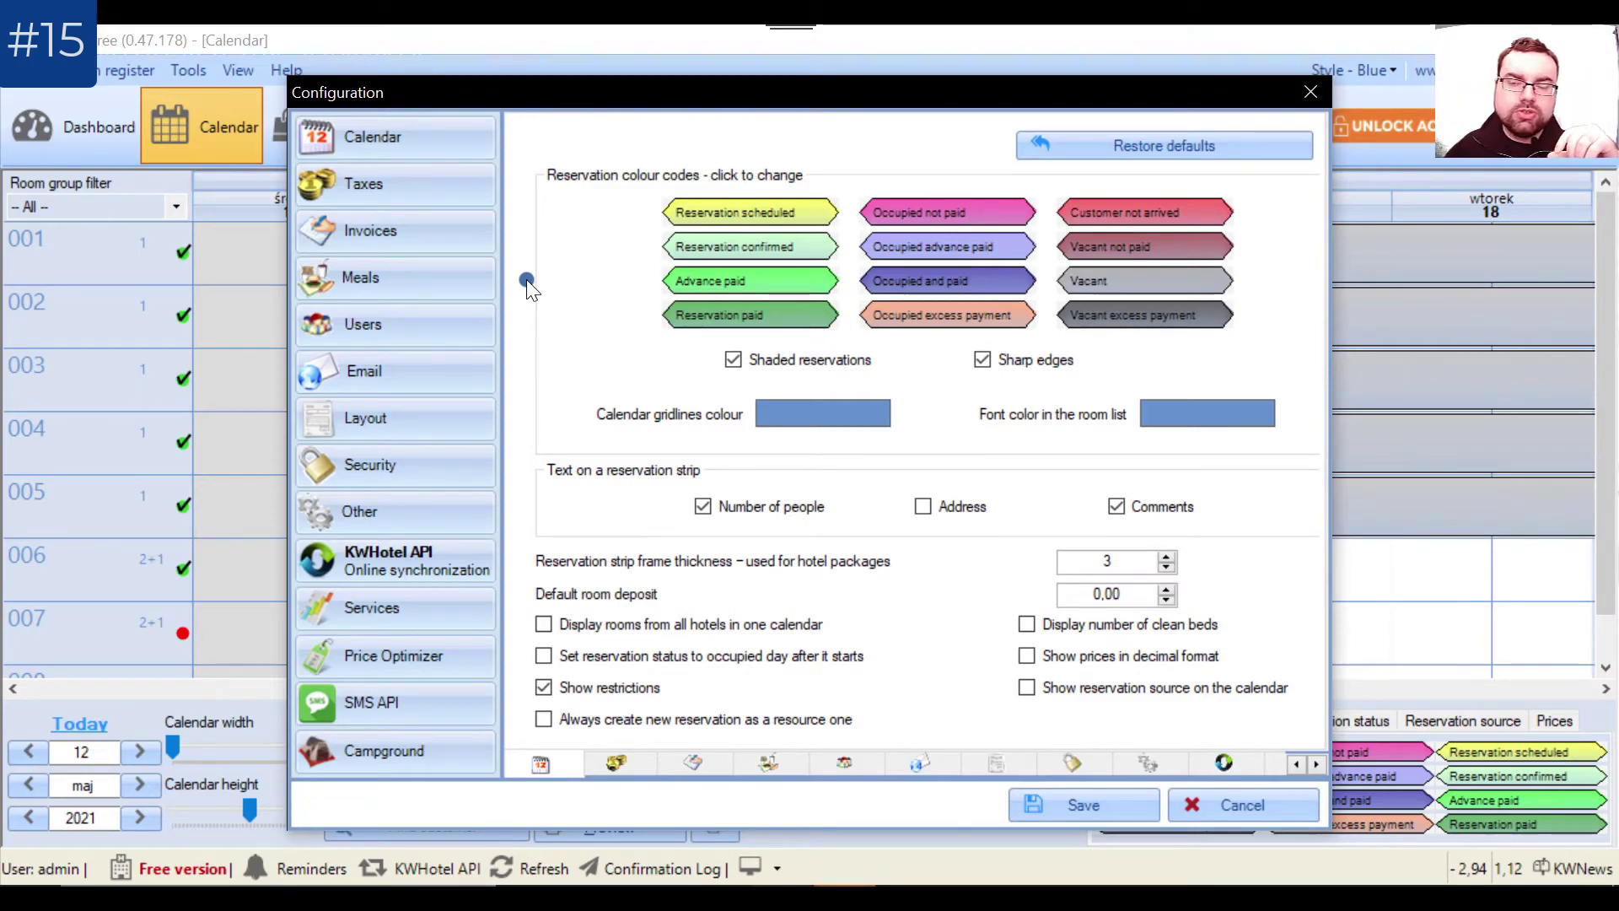
click(407, 503)
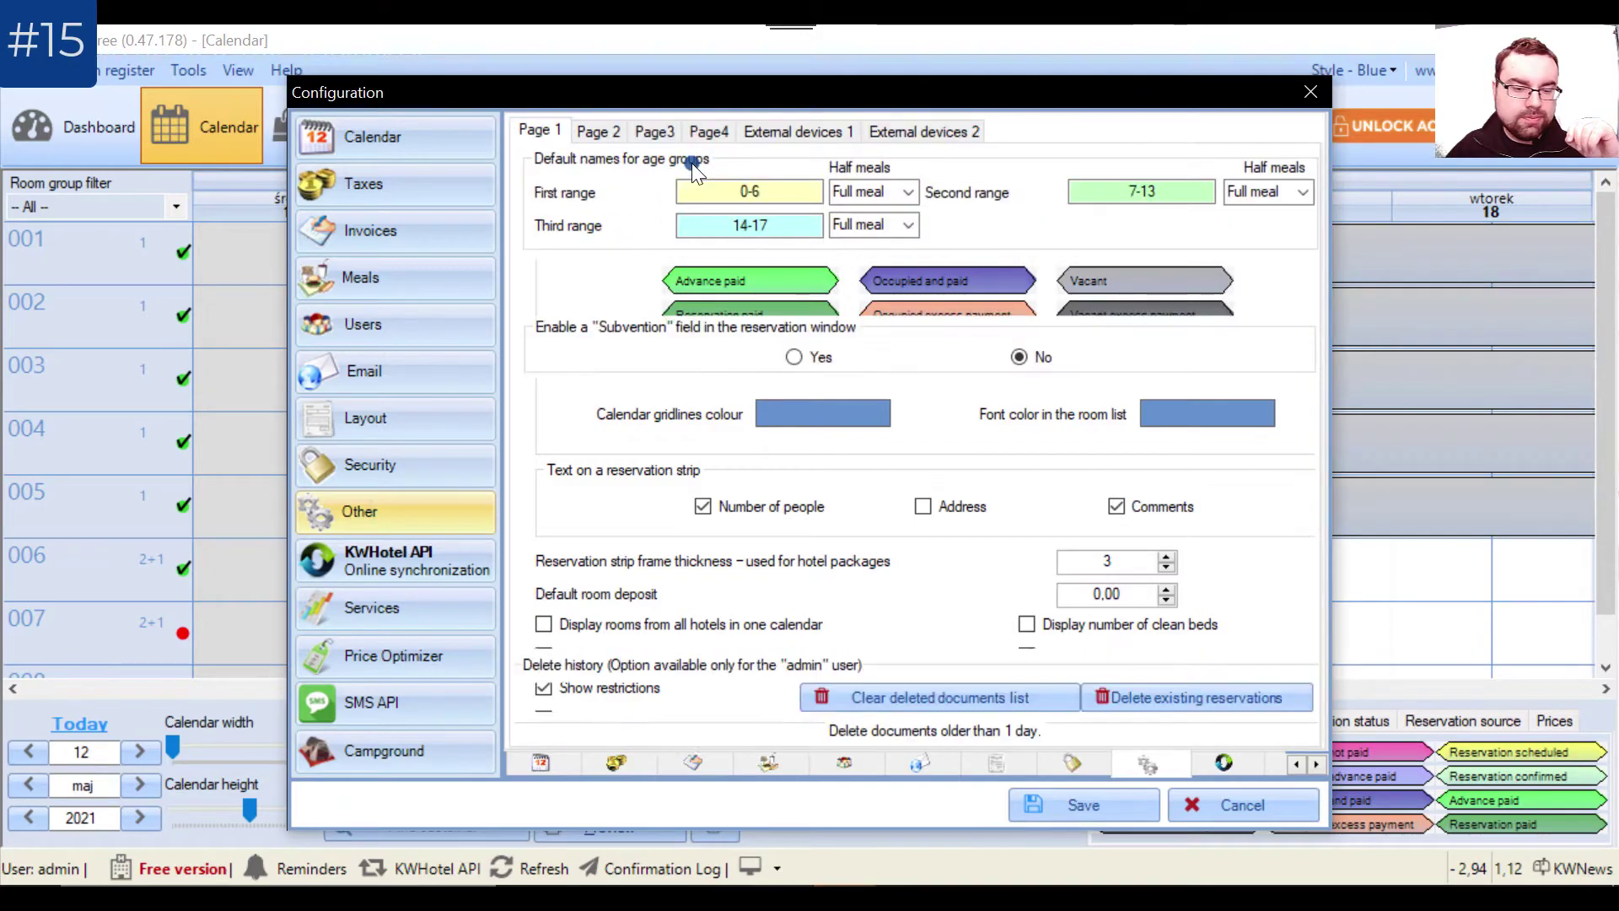
click(601, 135)
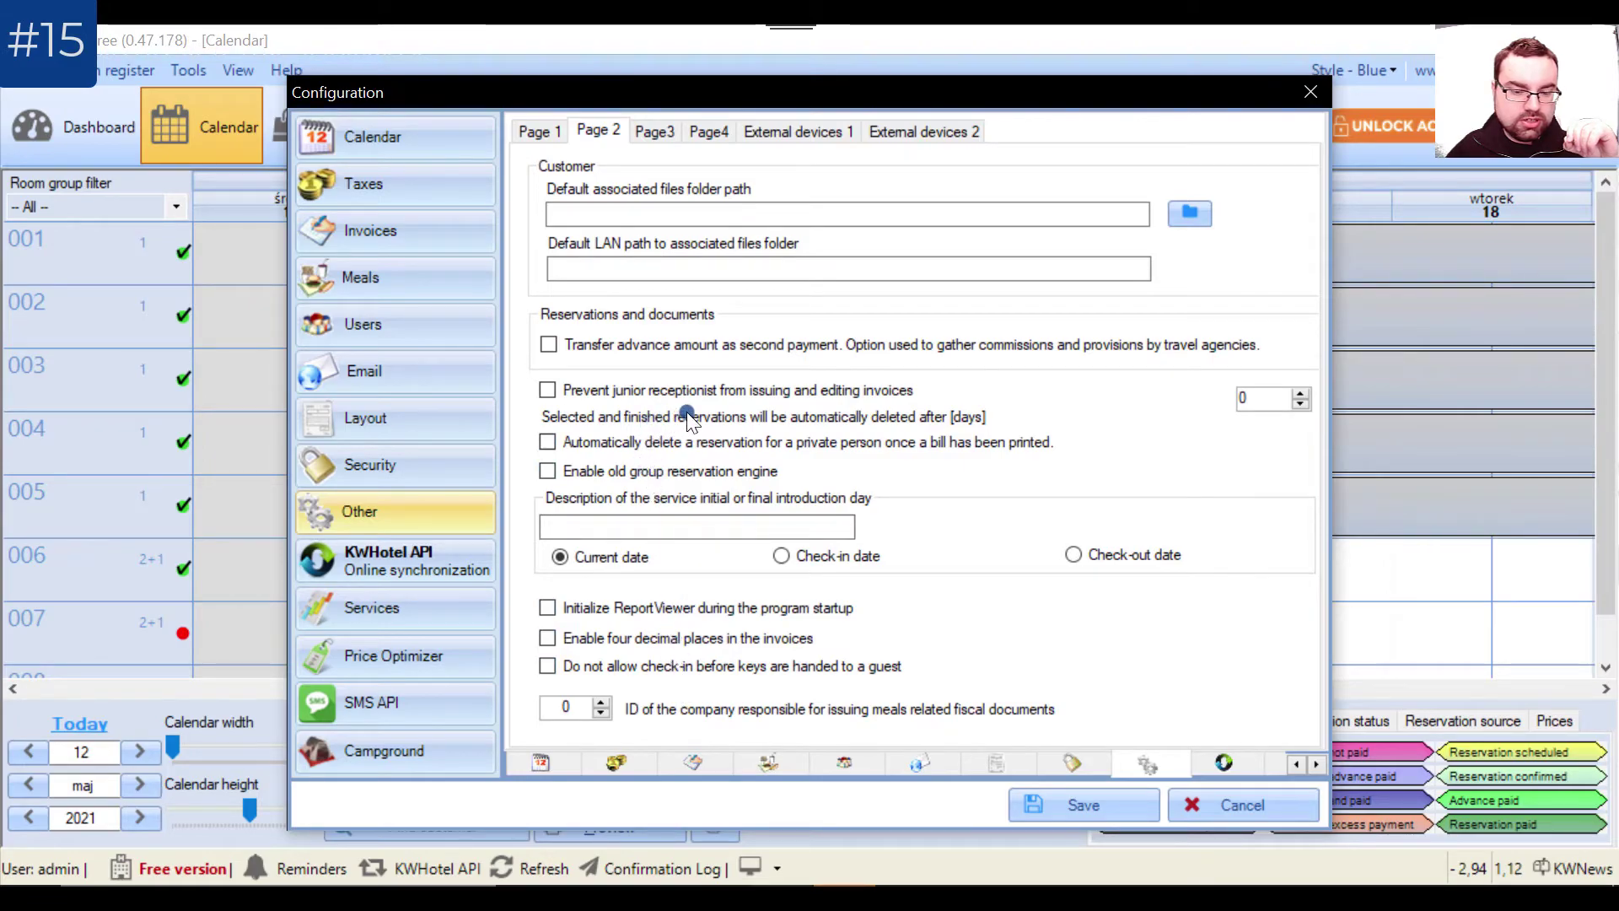
click(642, 667)
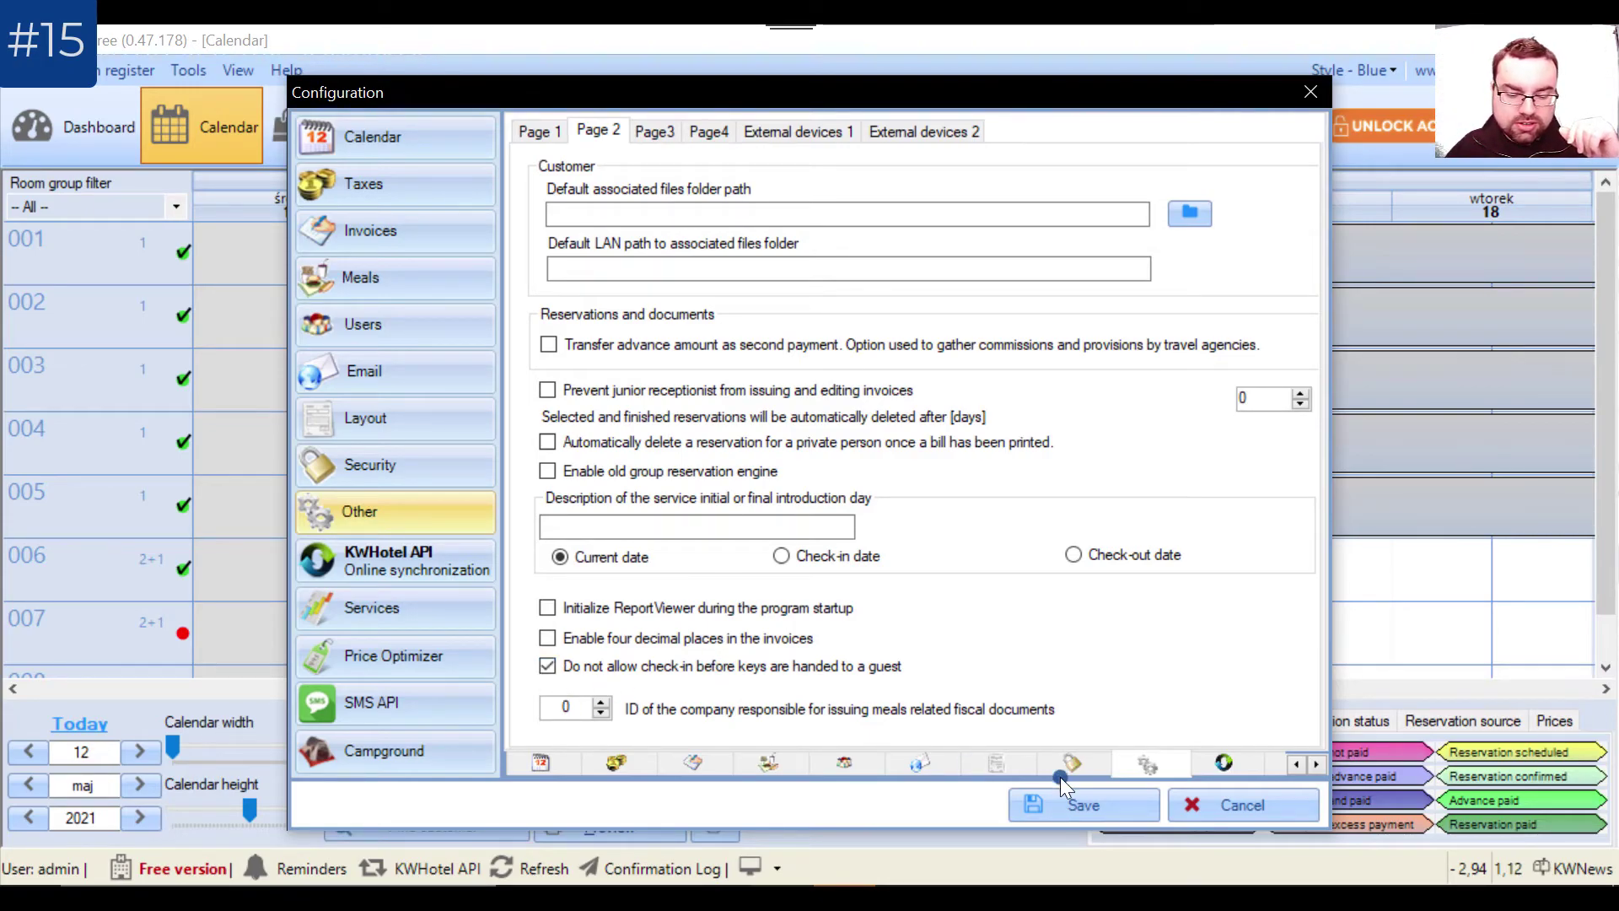
click(1097, 797)
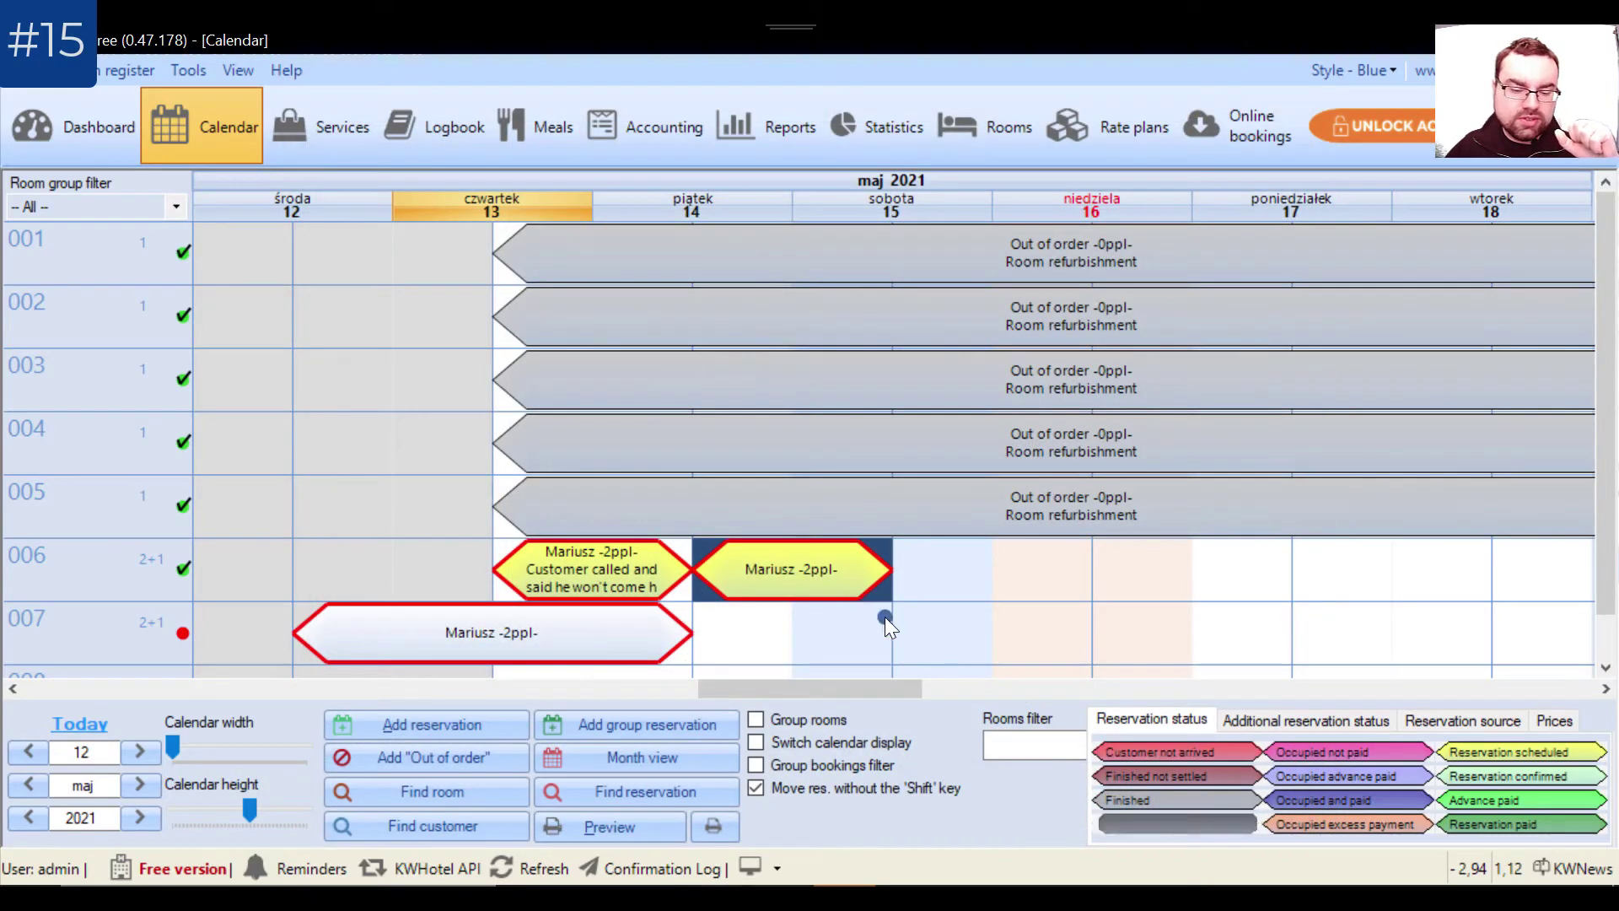
click(970, 578)
click(857, 653)
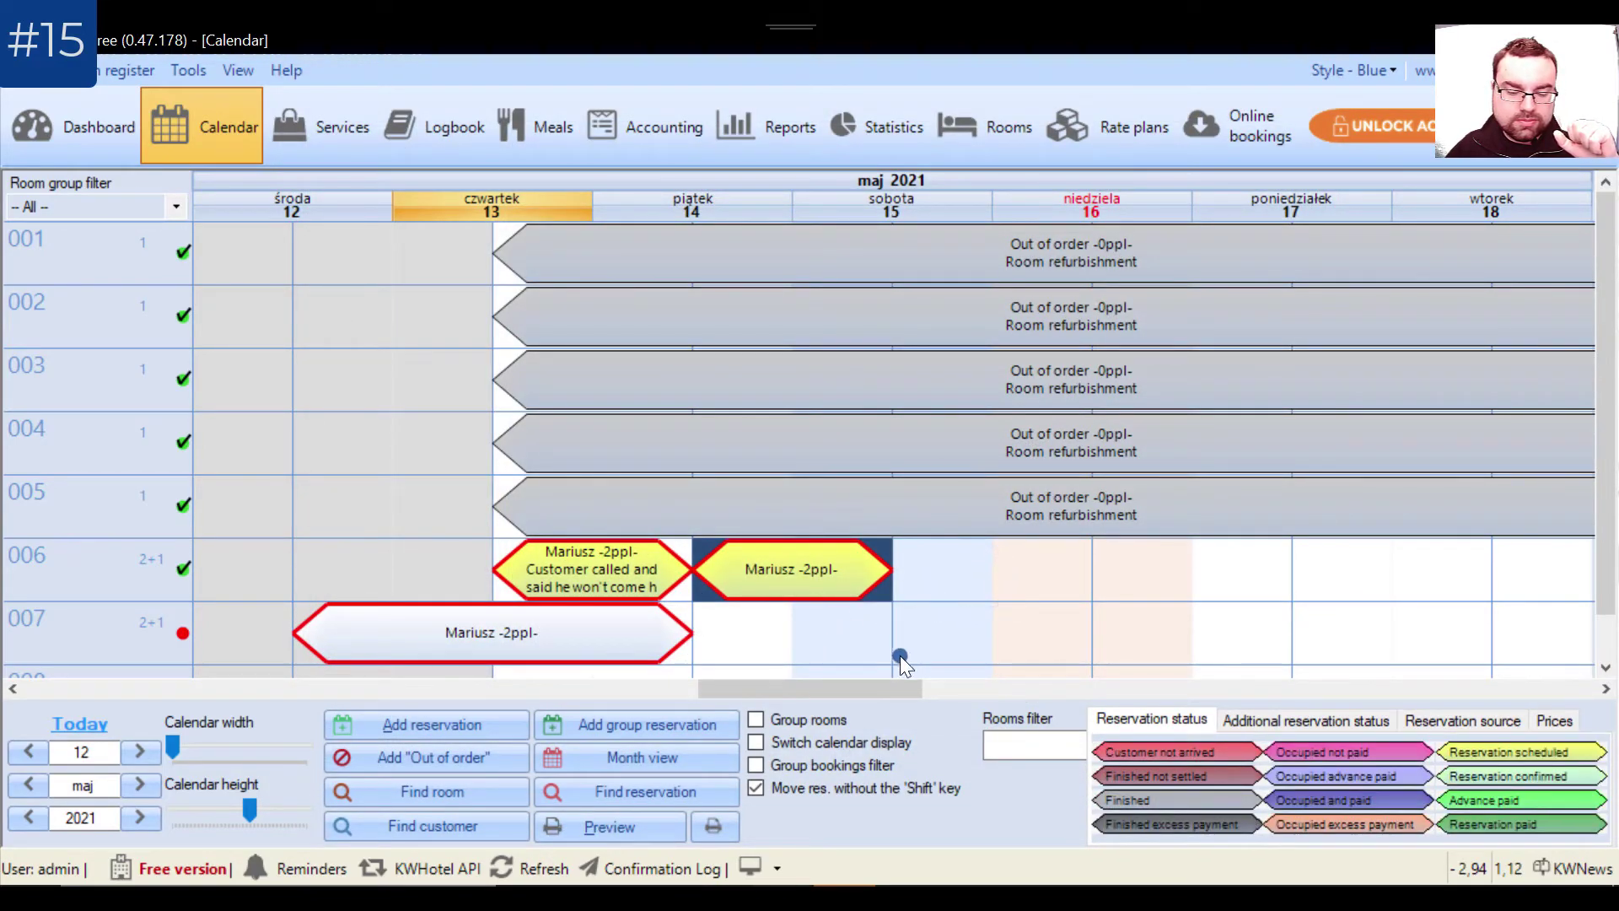
double_click(932, 616)
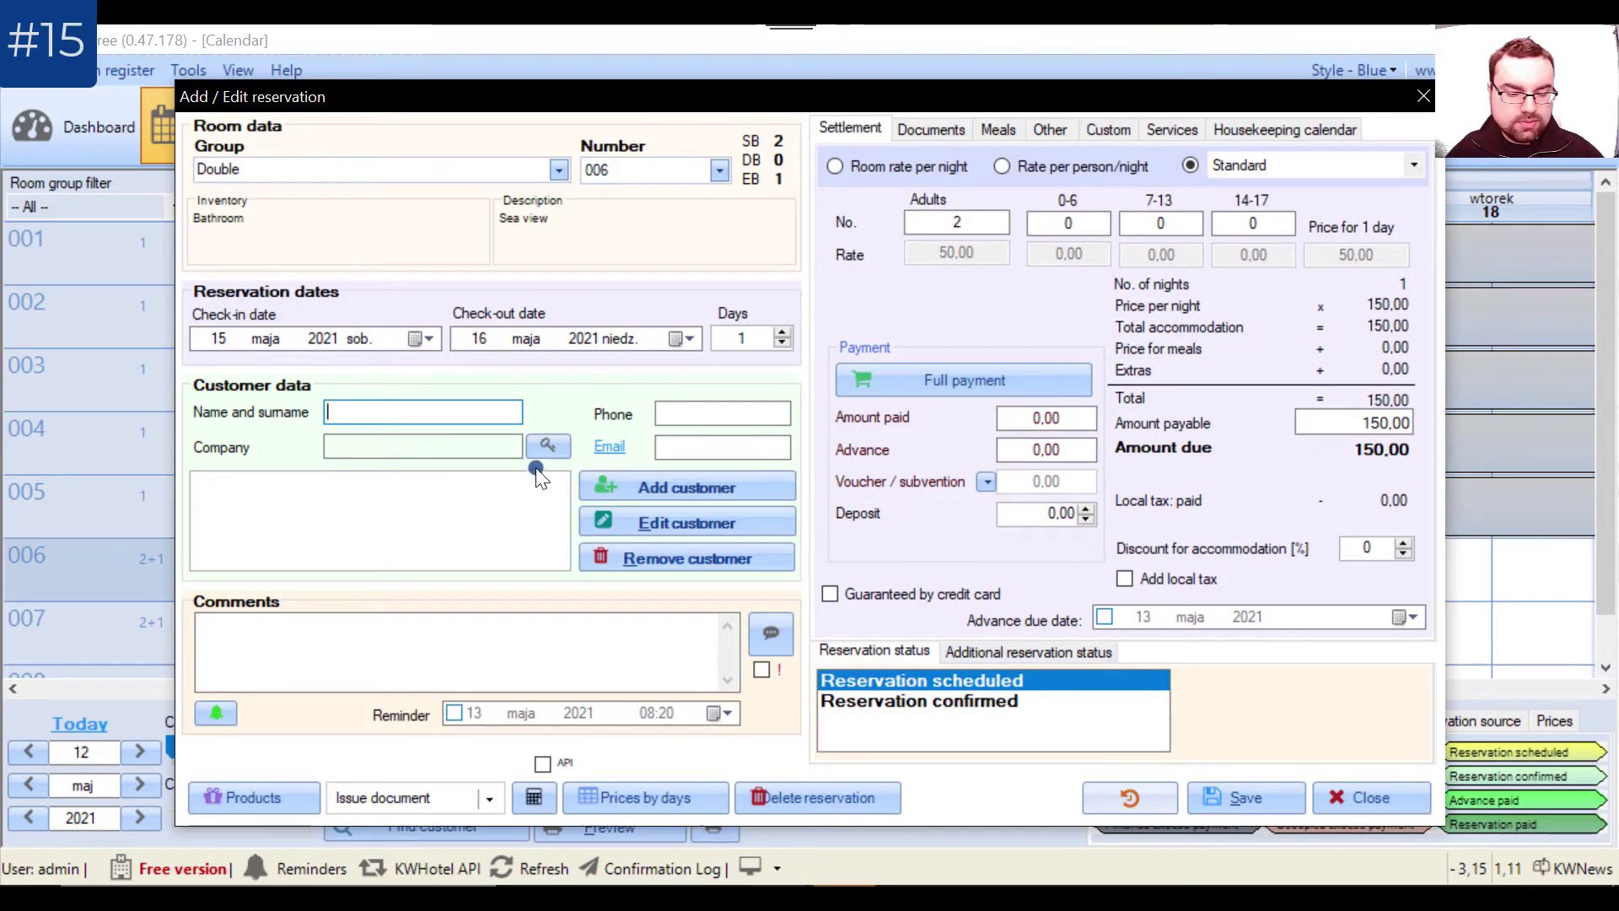
click(1346, 796)
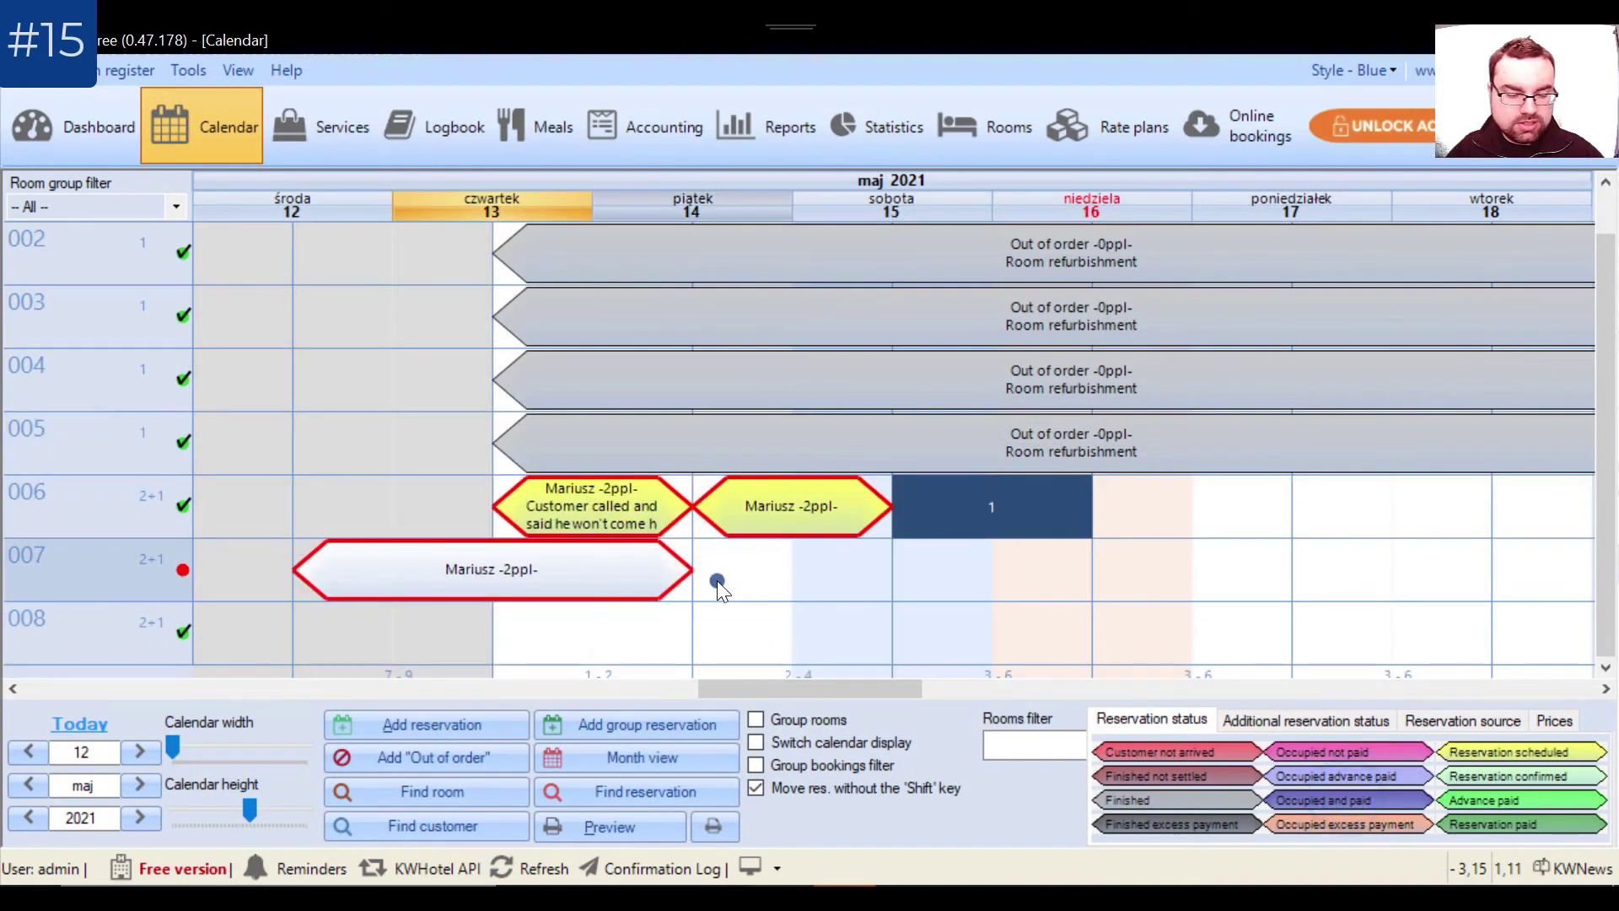
- Start a reservation for room 008 from 13 to 14 May 2021 with the existing customer
click(583, 632)
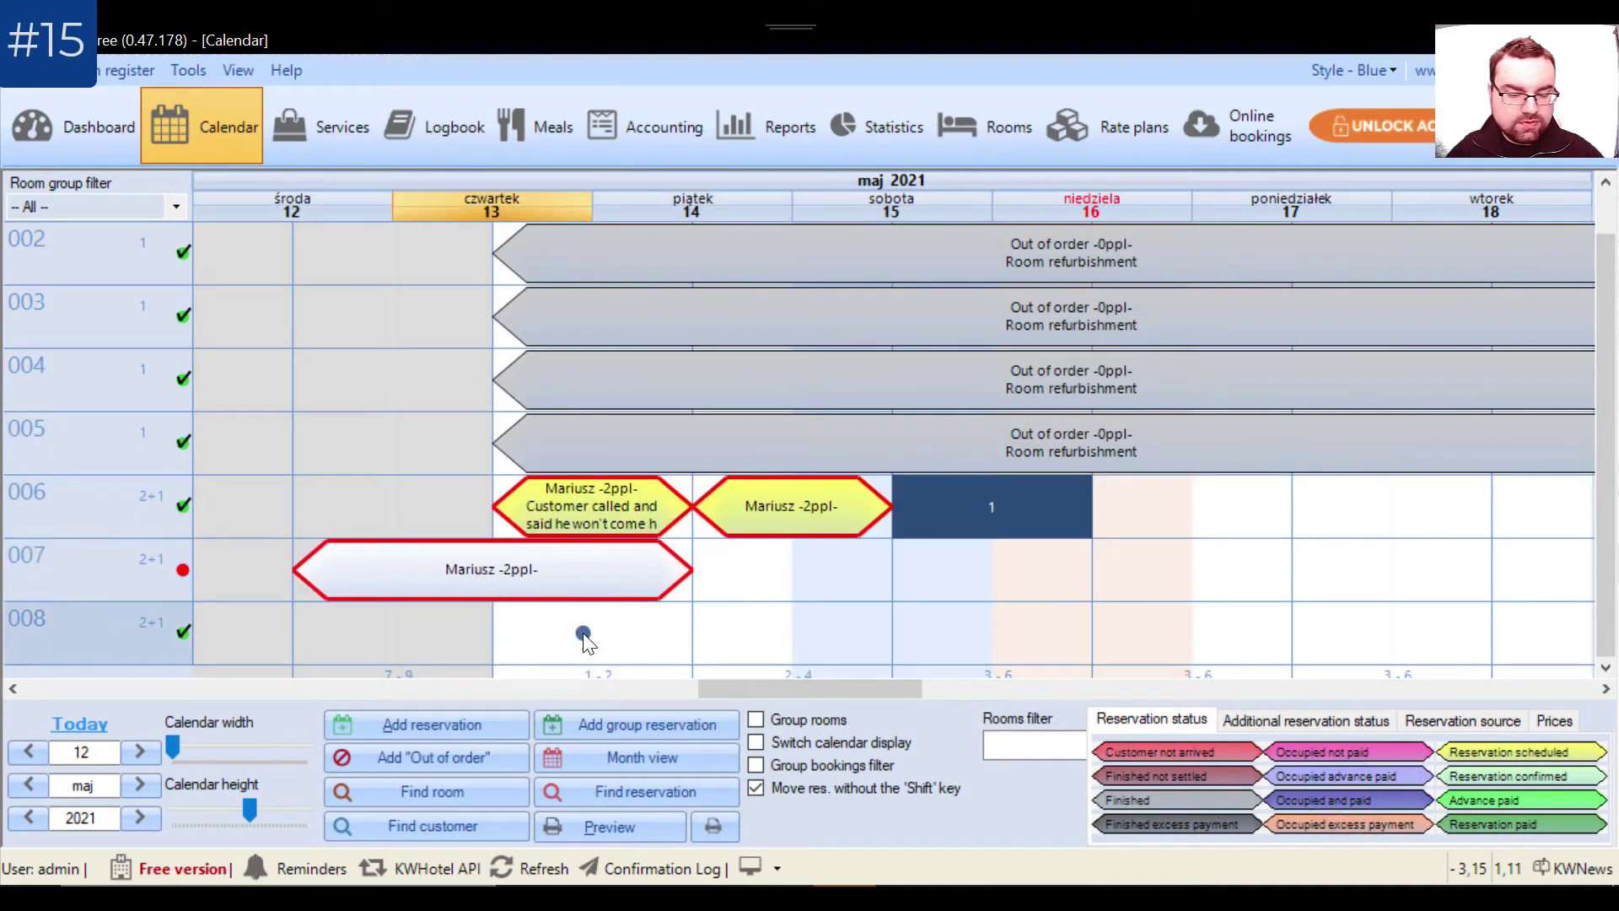
double_click(533, 638)
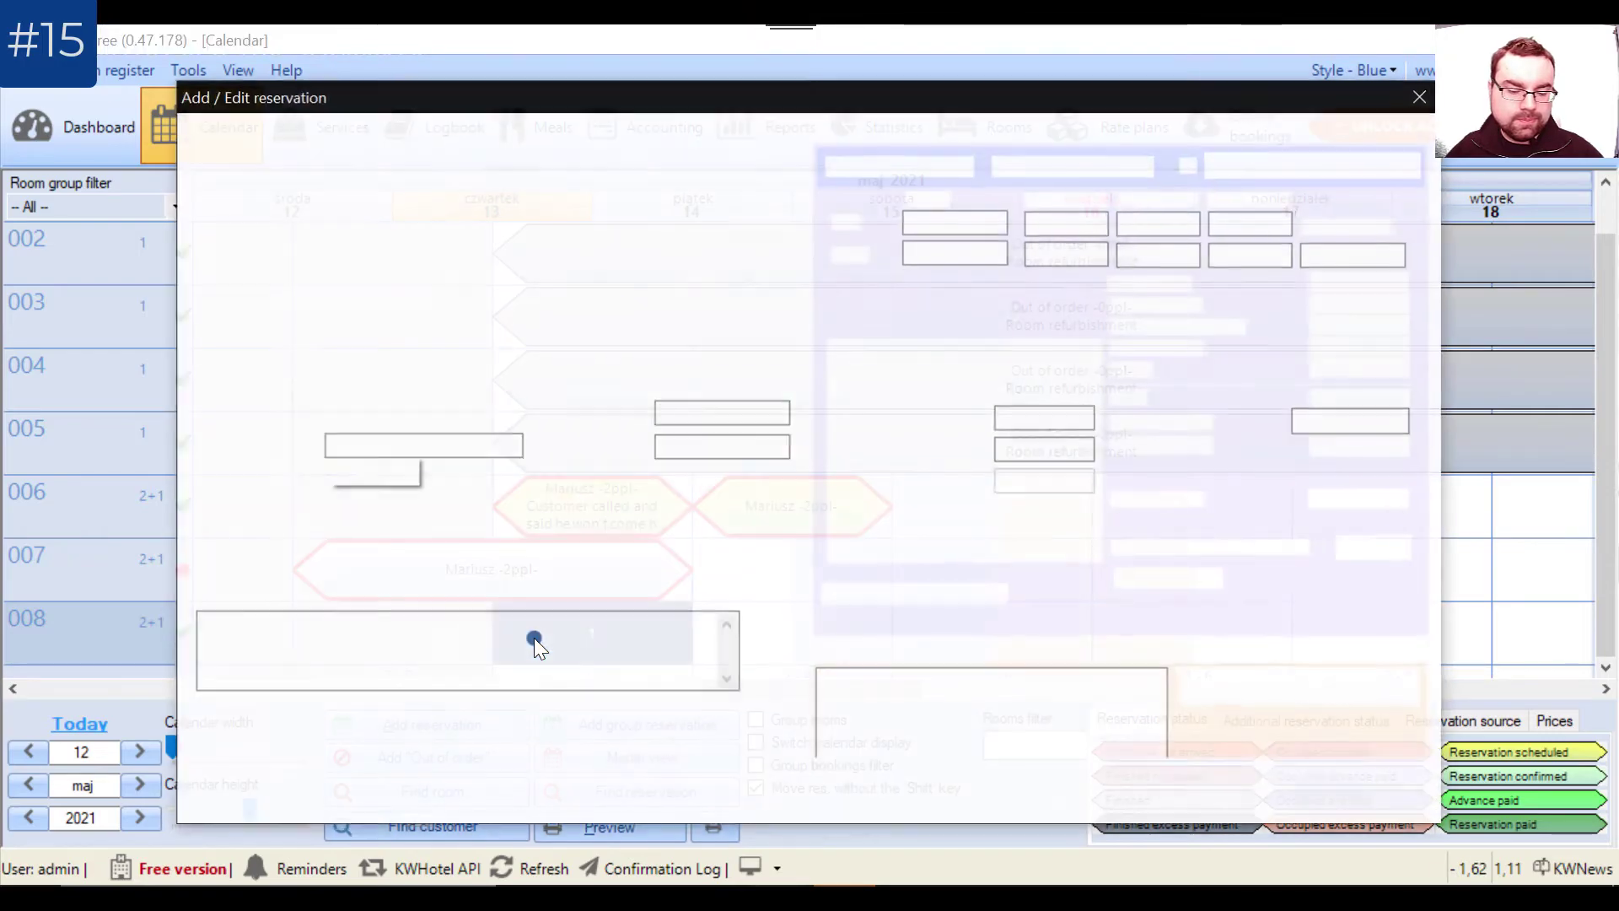
text(Mariusz)
click(389, 461)
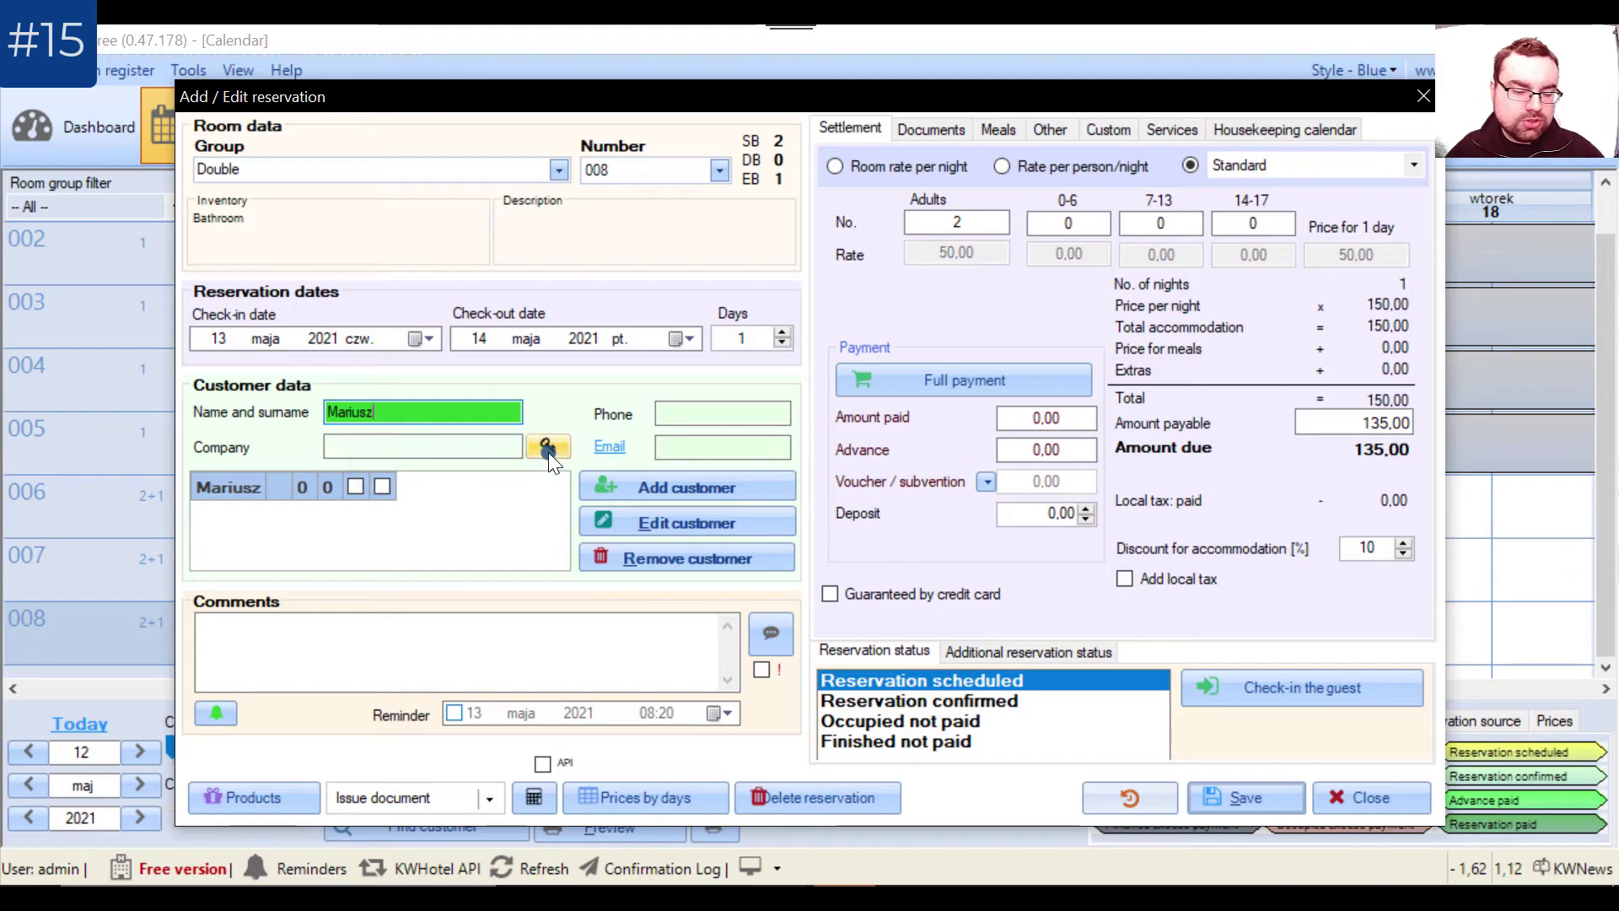
- Check in the guest of room 008, accept the customer data, and try to save the reservation
click(1291, 690)
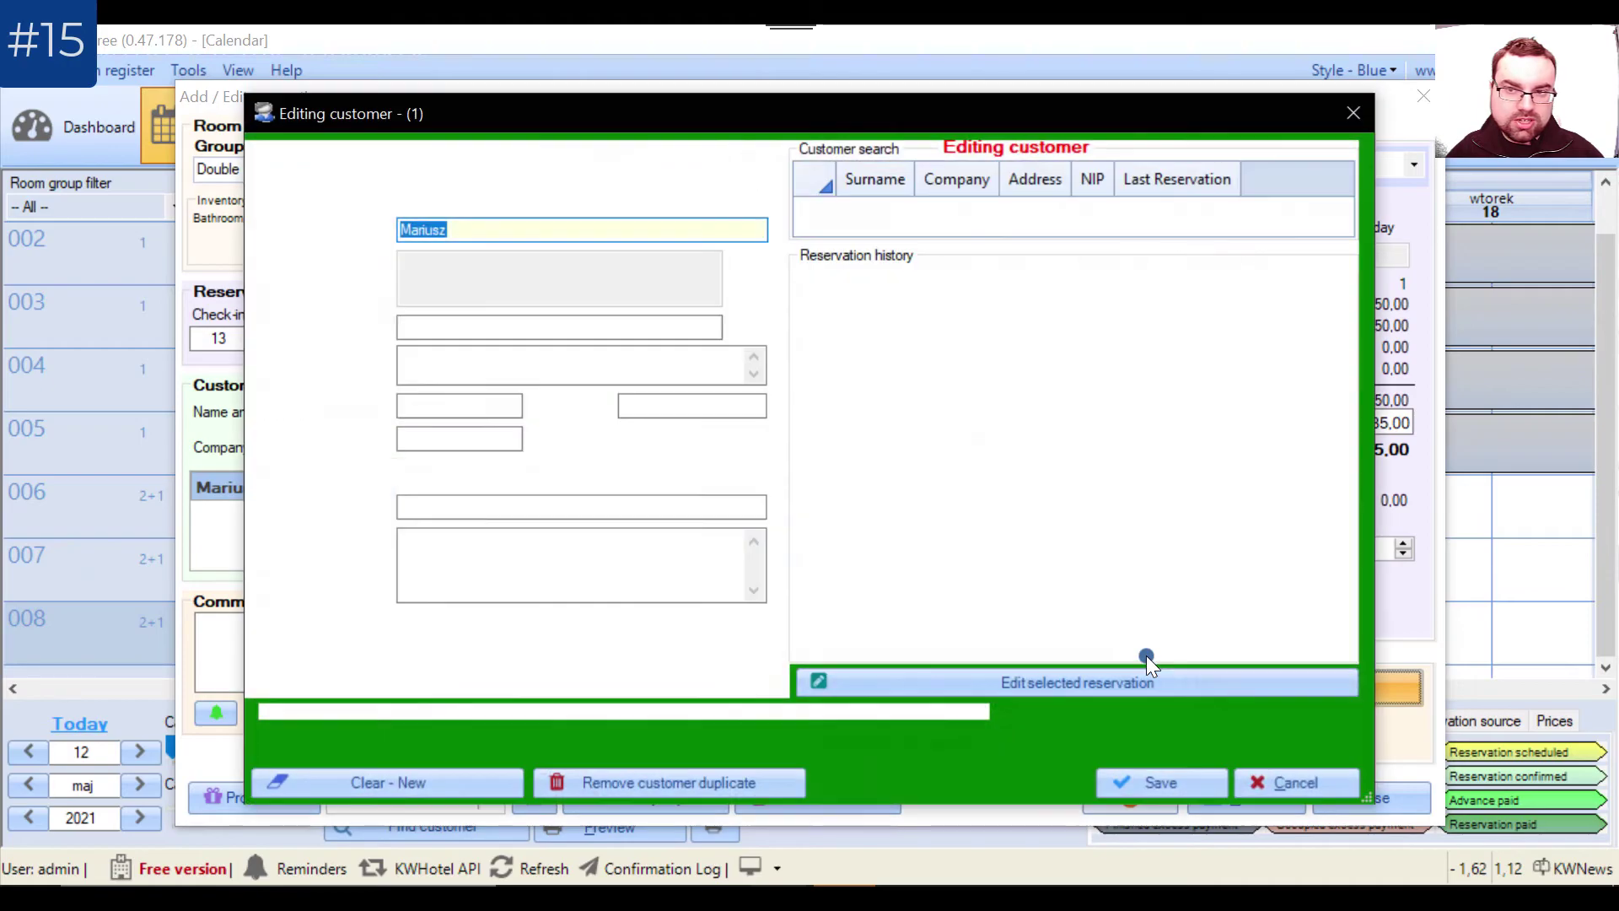
click(1168, 771)
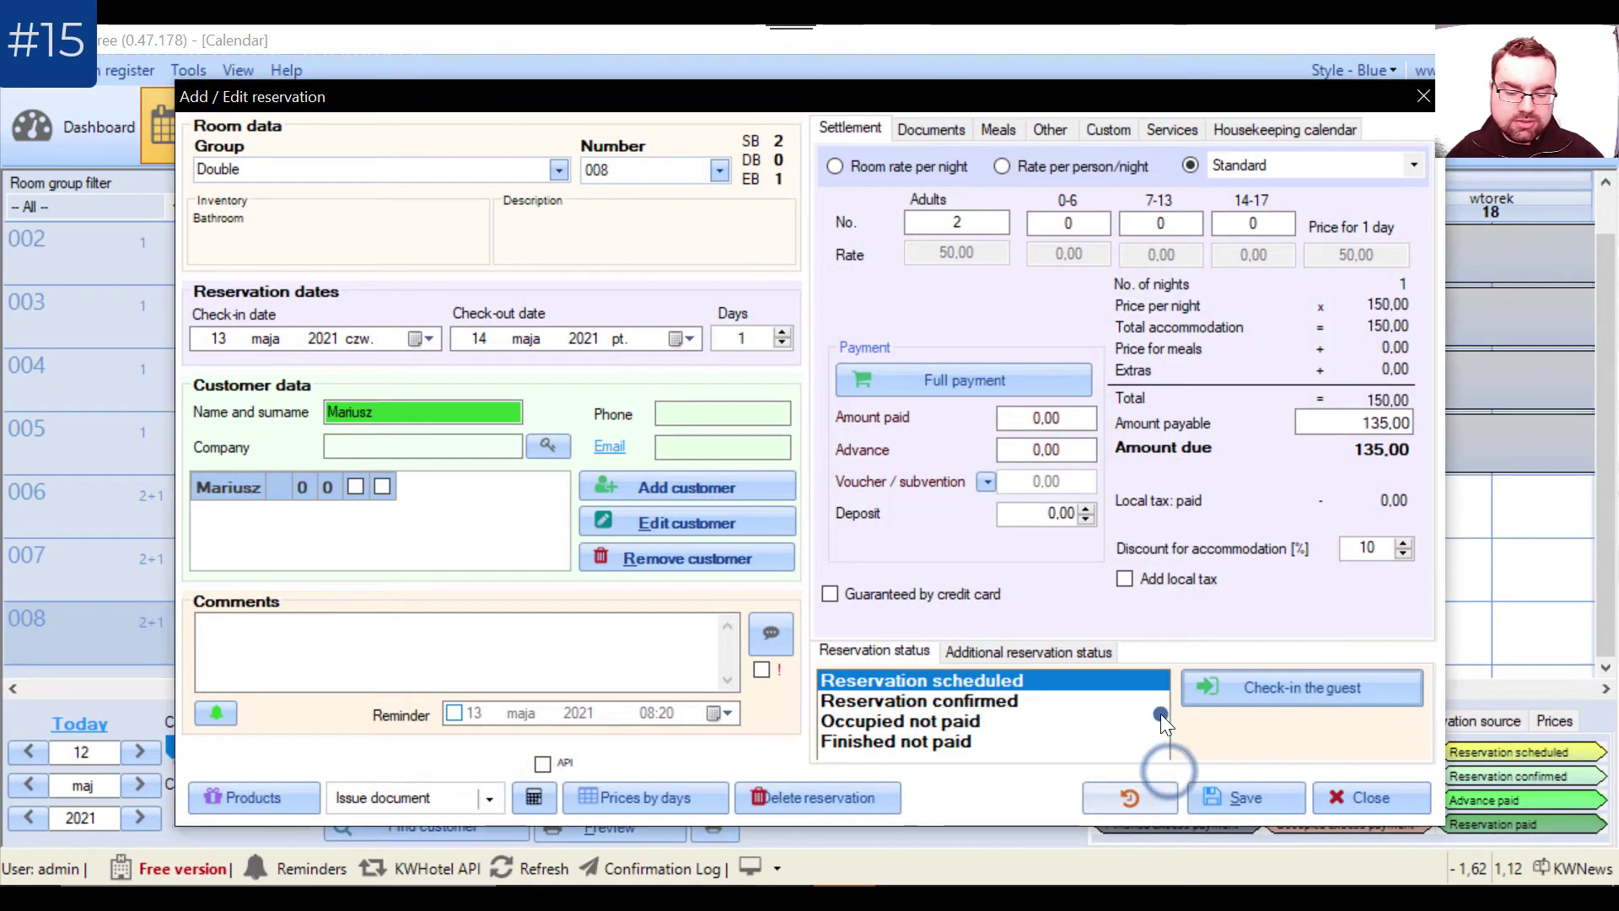
click(1268, 804)
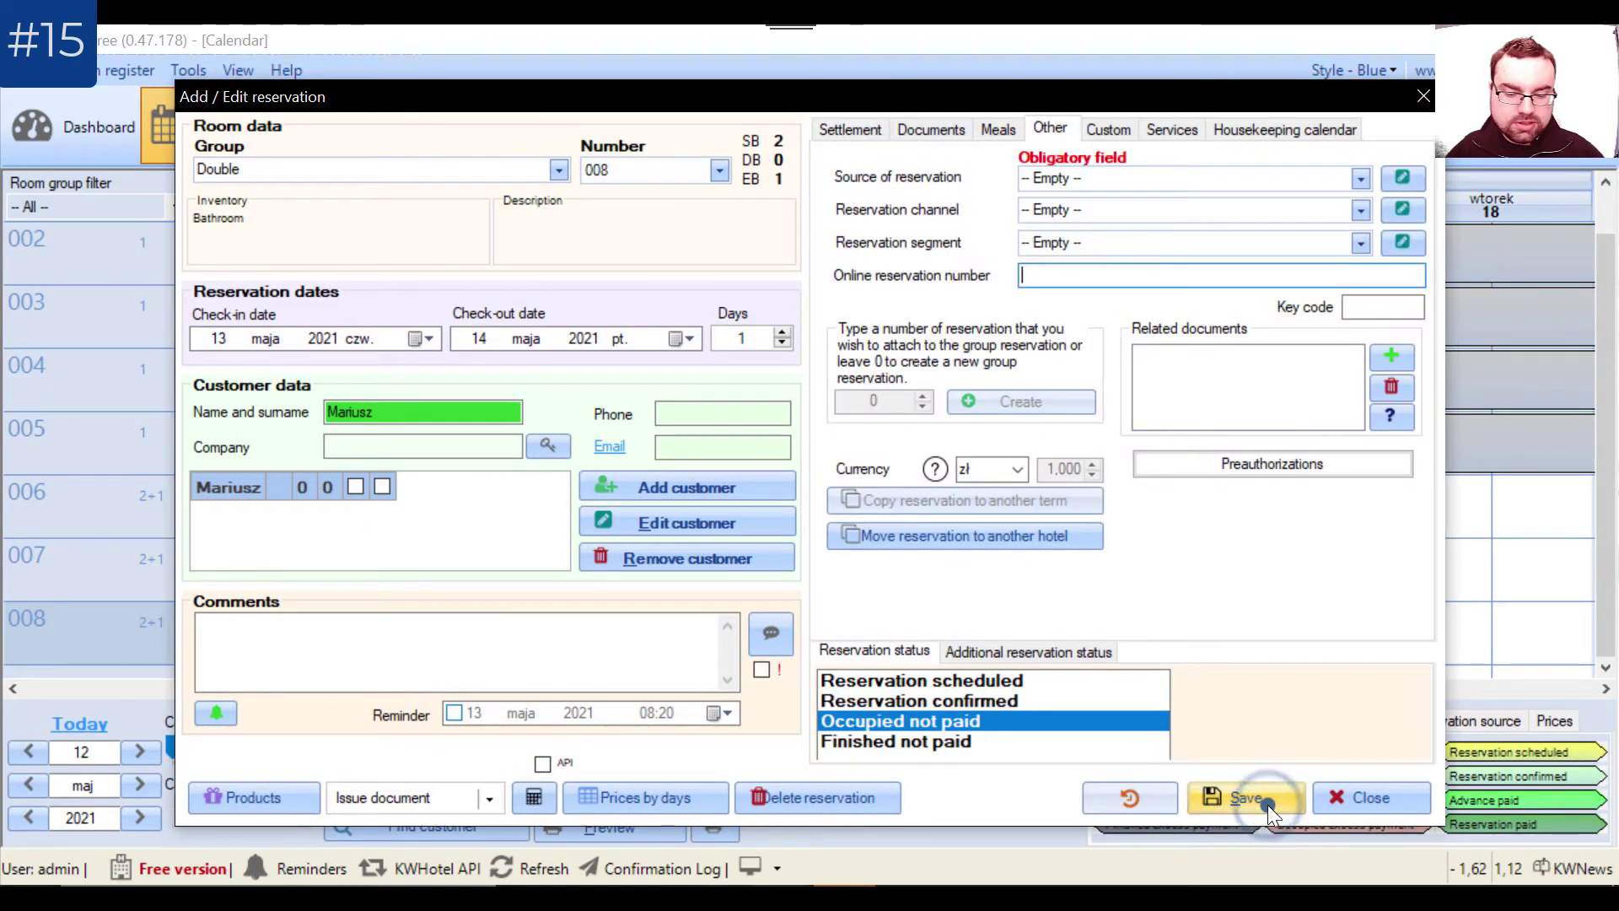
- Set the obligatory source of reservation to Walk-in and save the room 008 reservation again
click(1361, 179)
click(1108, 219)
click(1272, 788)
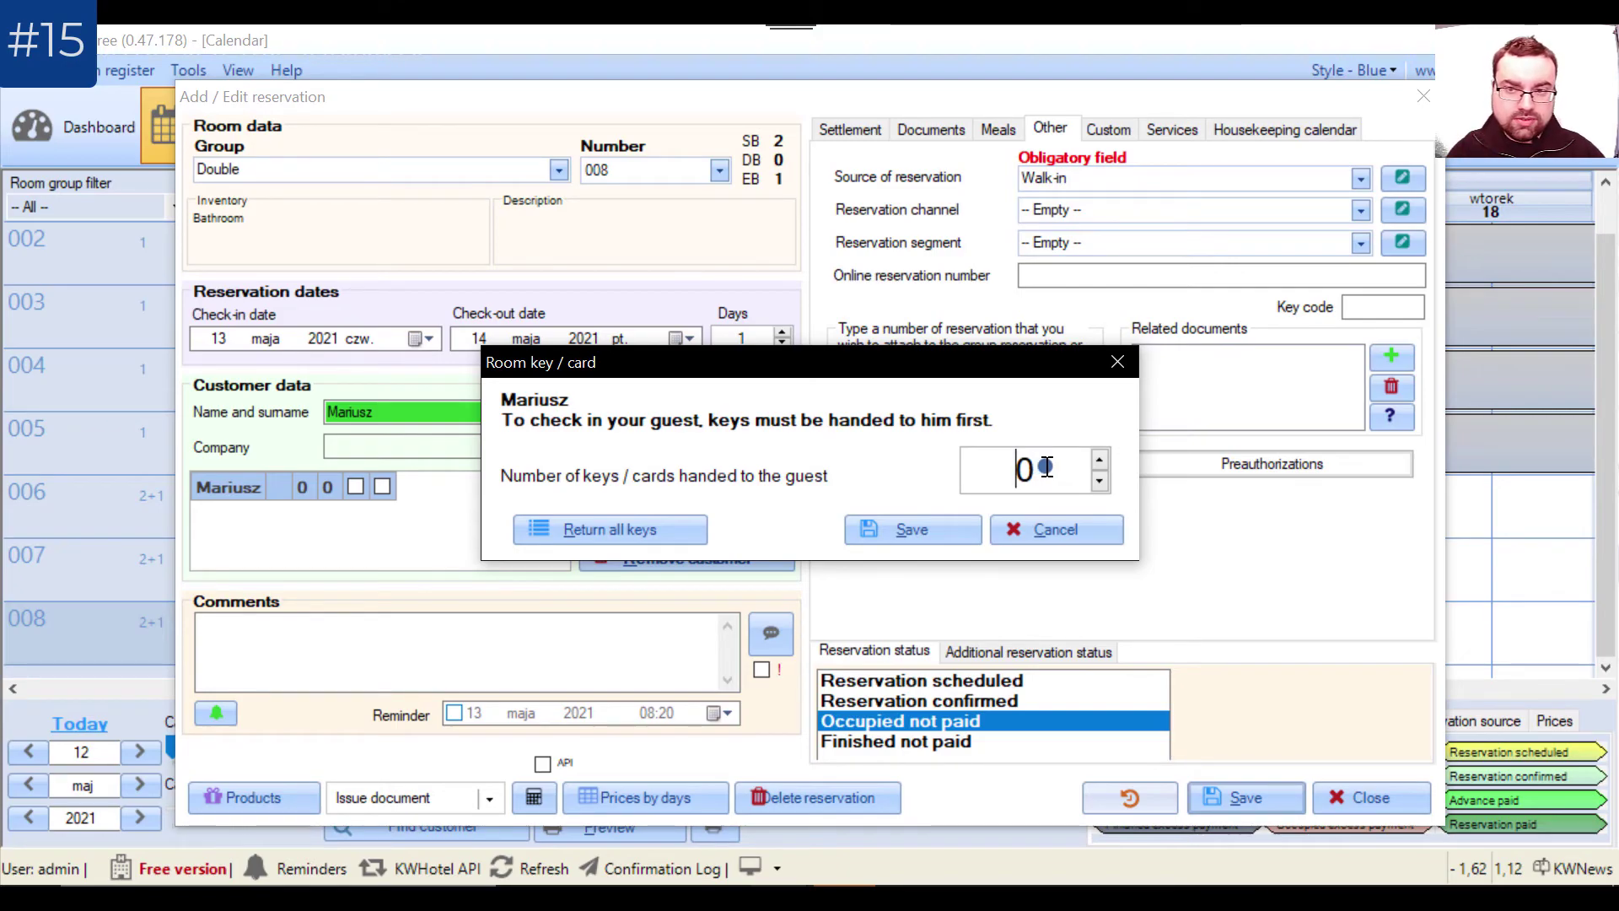
- Set the number of keys / cards handed to the guest to 1 and save the key record
drag(1062, 472, 1009, 472)
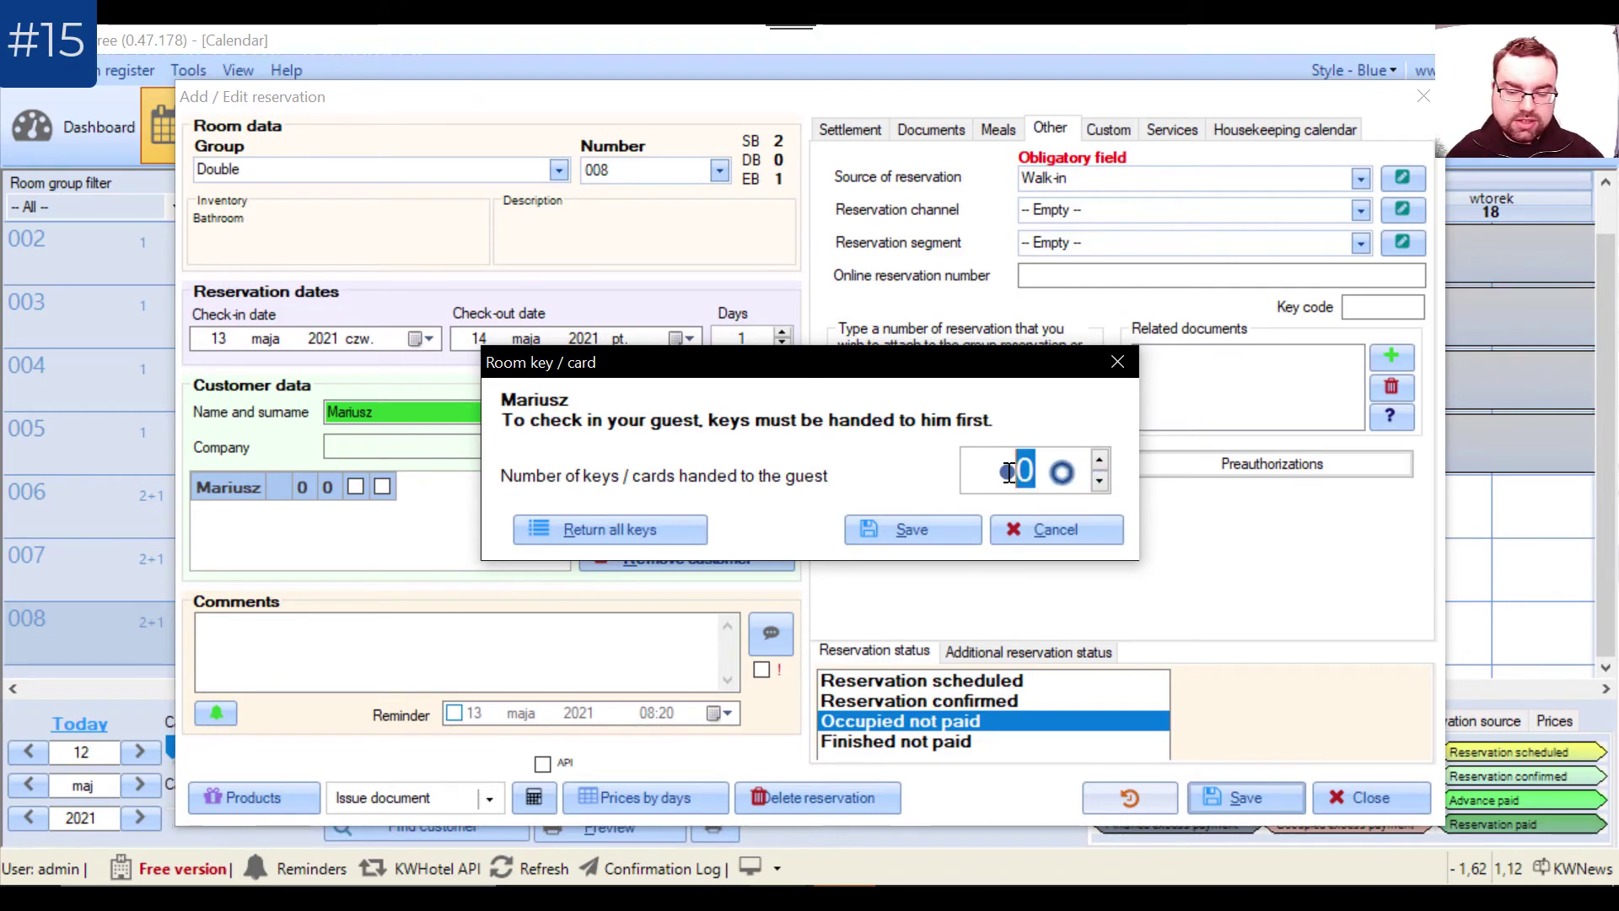
text(1)
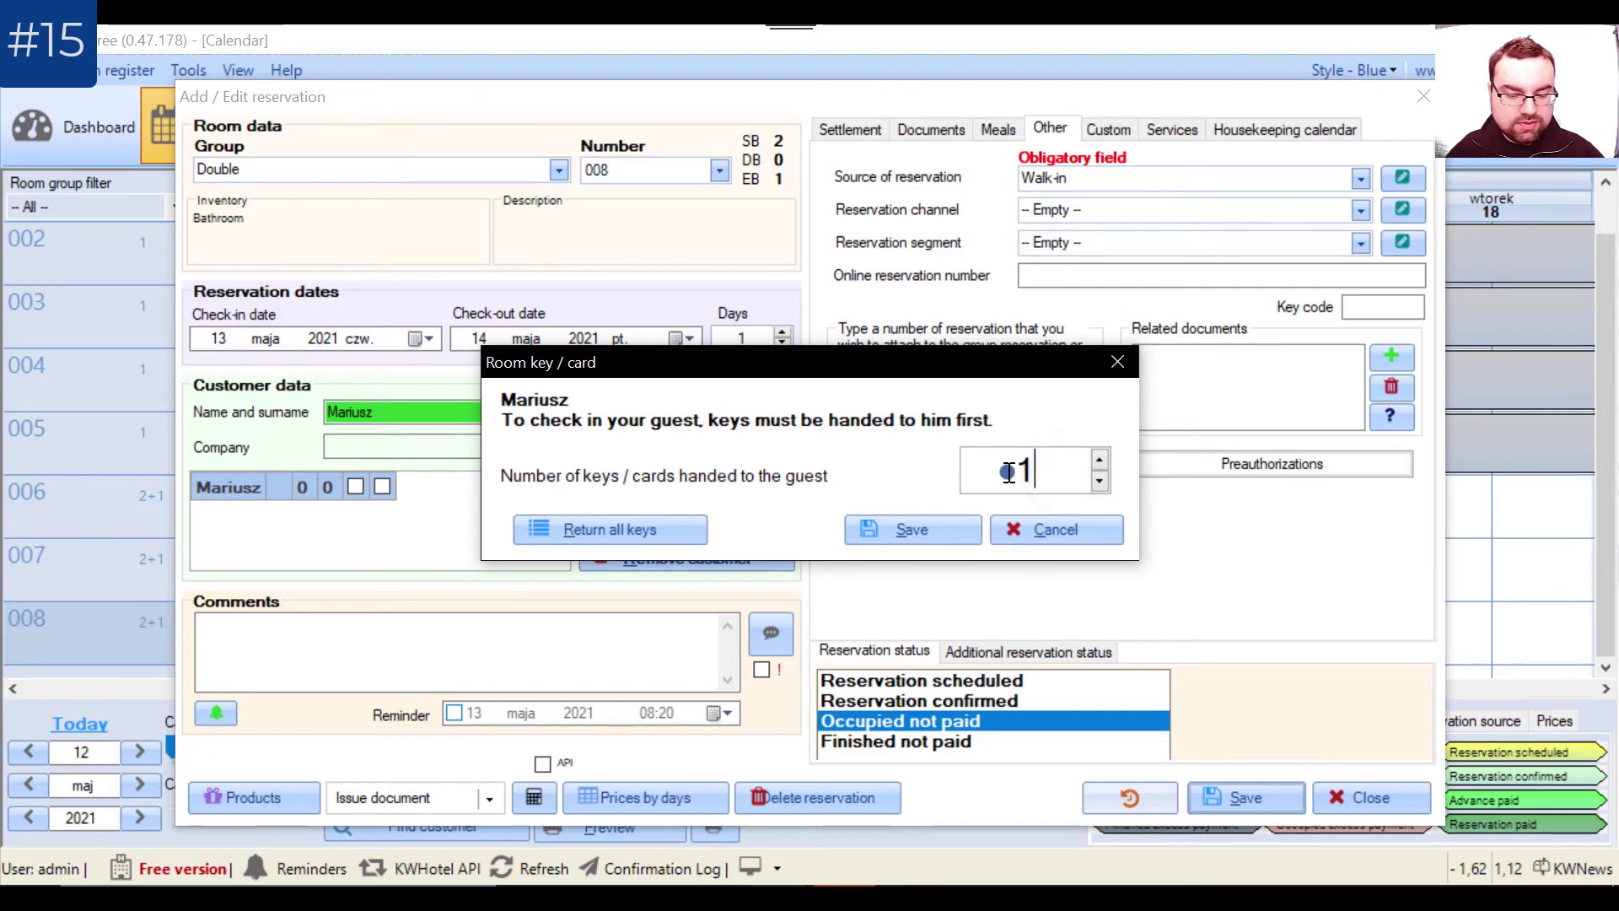
click(917, 538)
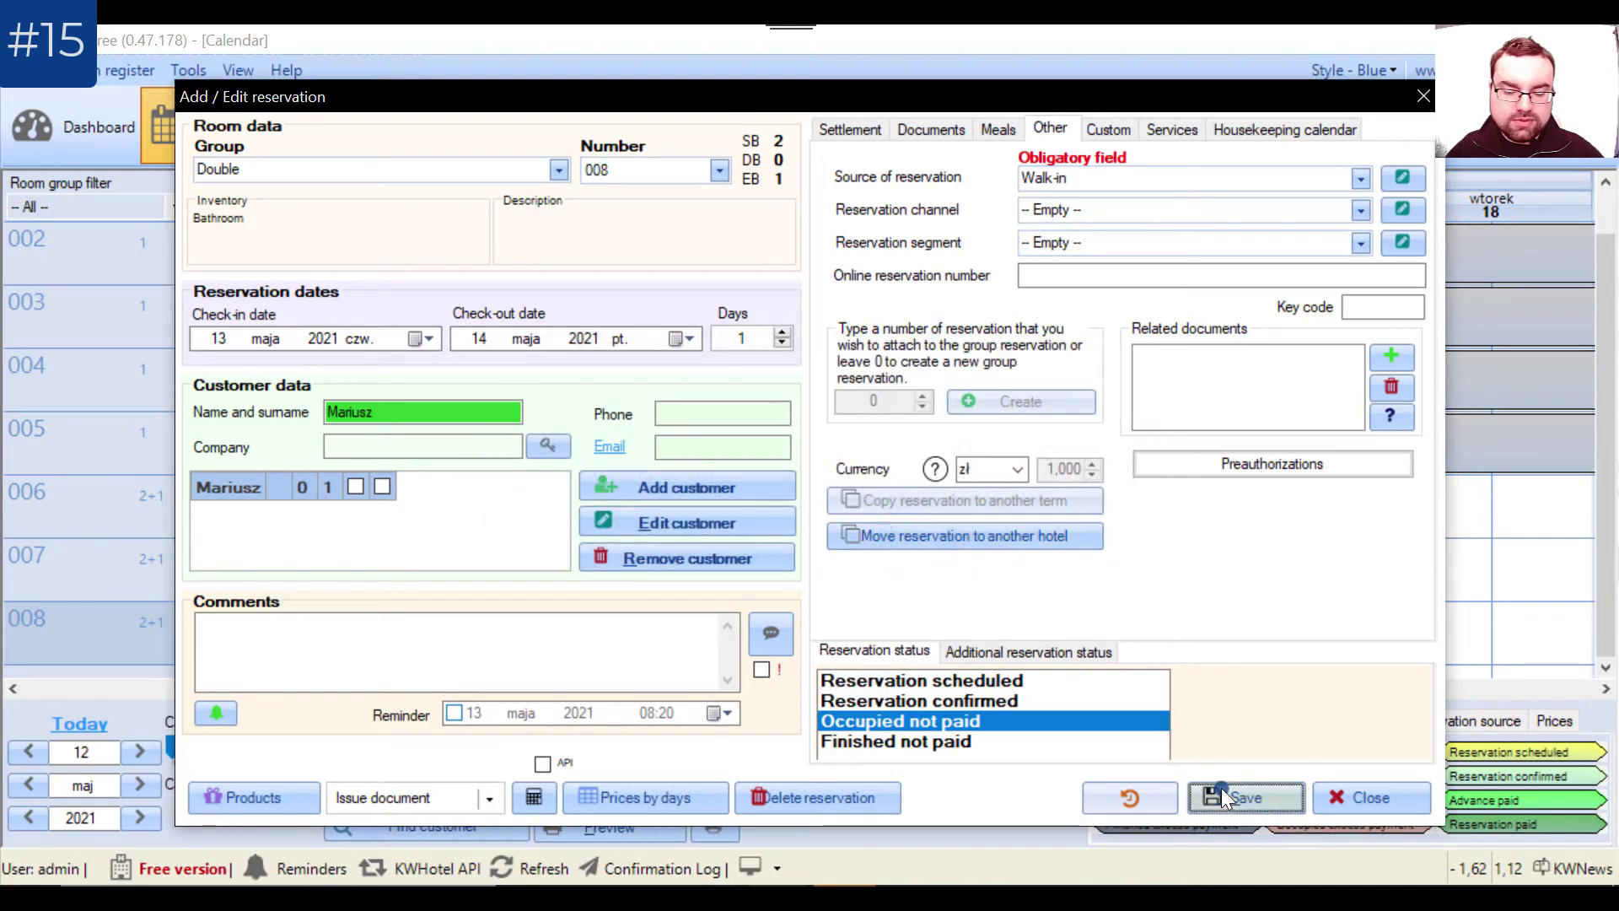
- Review the guest's room key record, close it without changes, and save the checked-in room 008 reservation
click(547, 445)
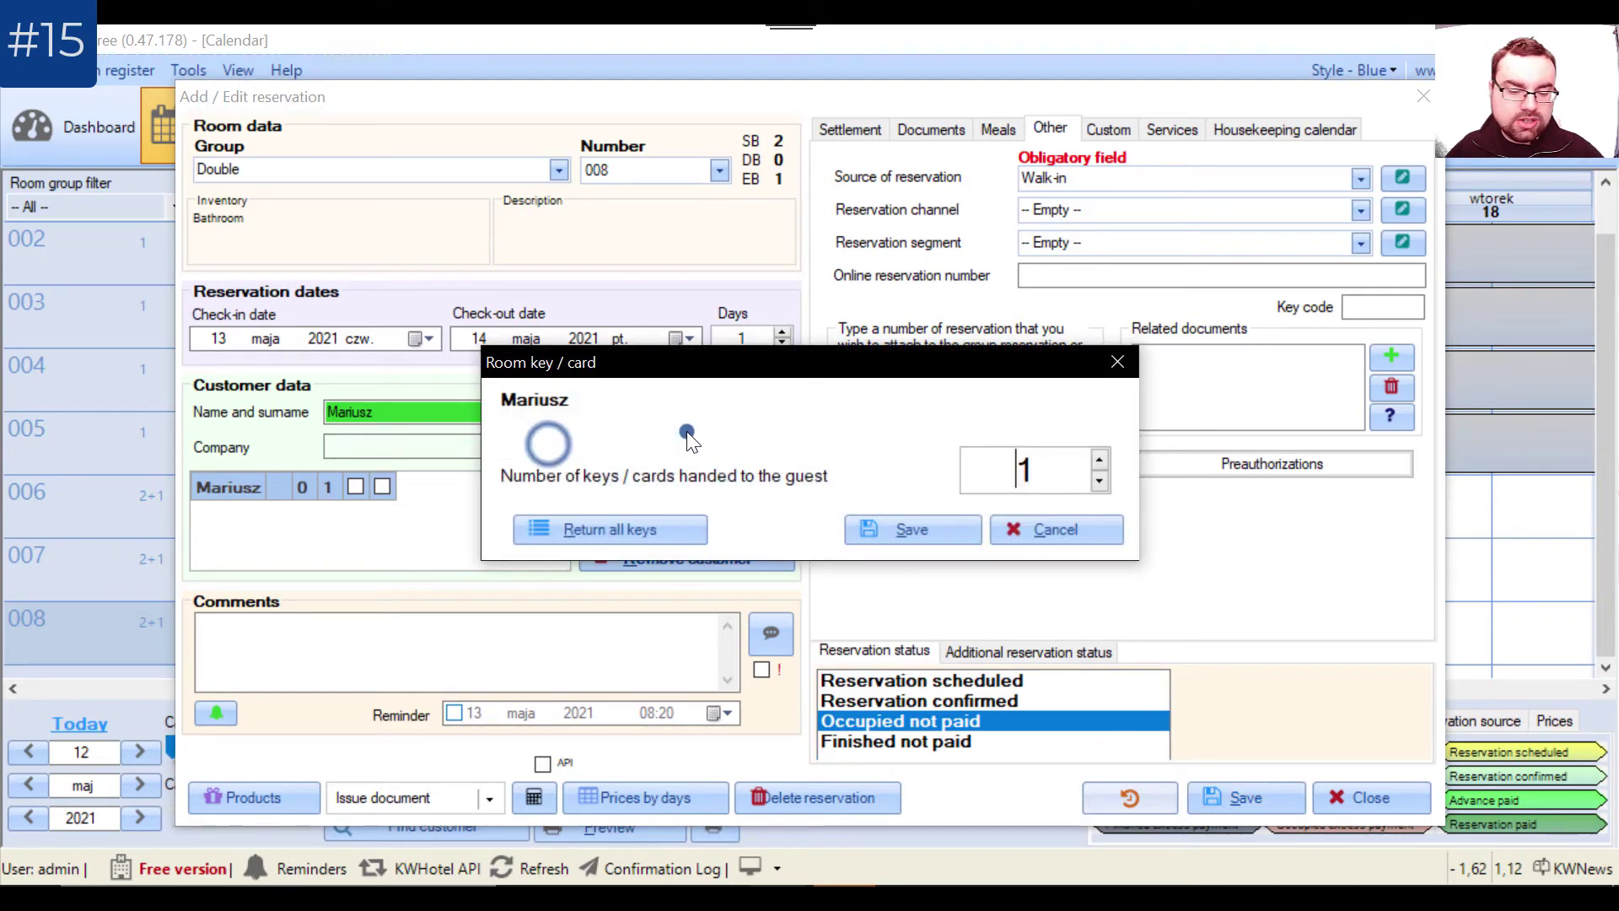
click(1064, 533)
click(1282, 804)
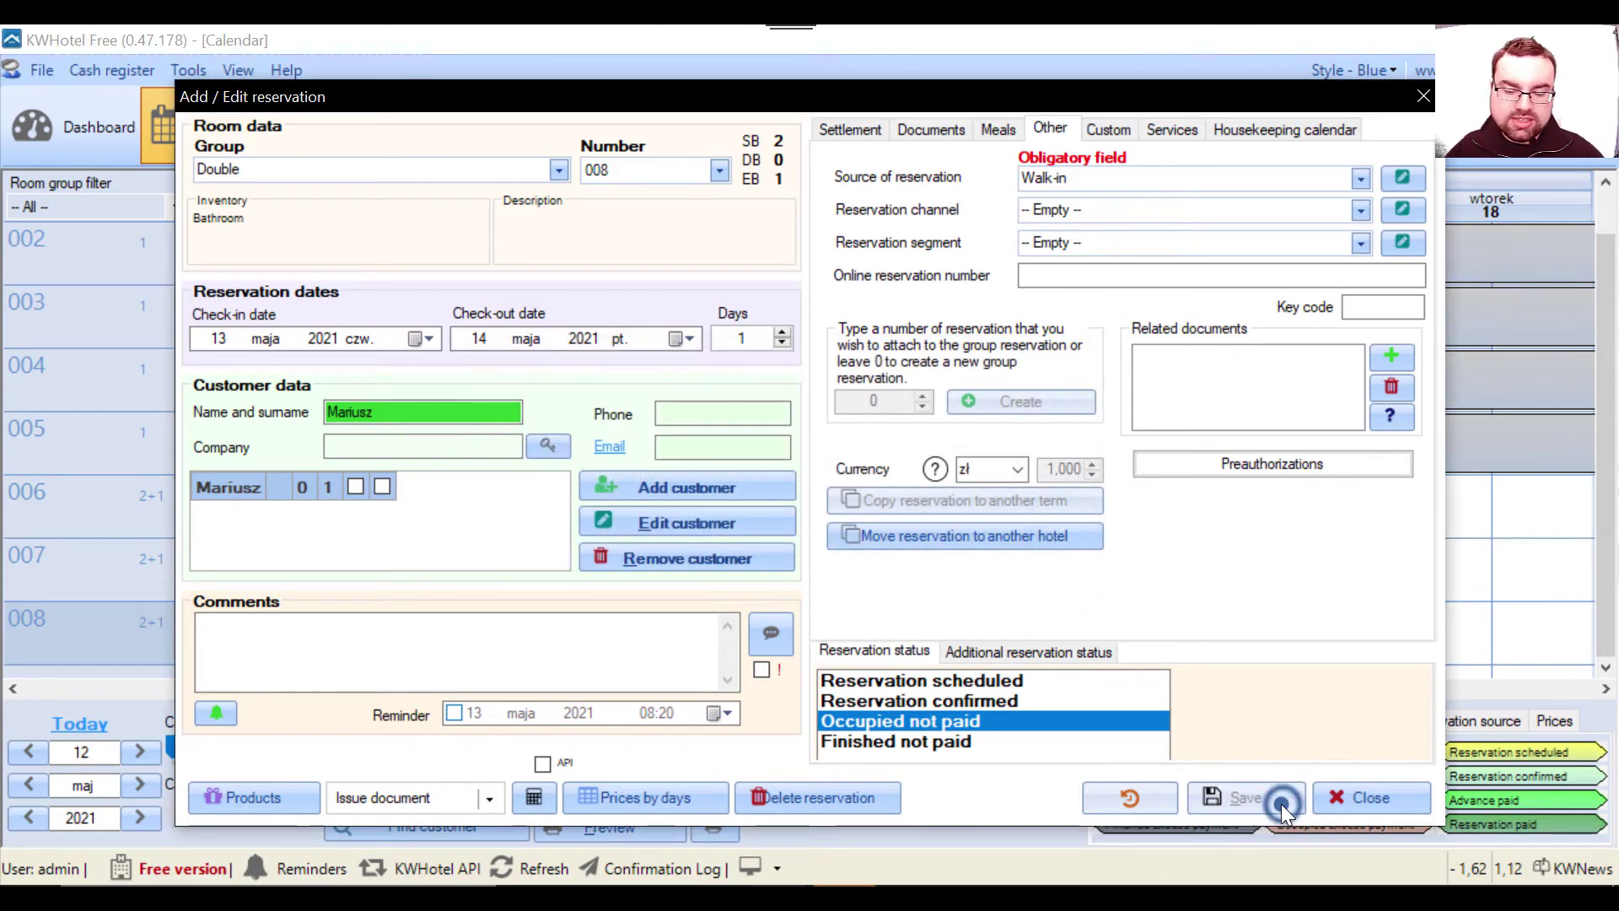